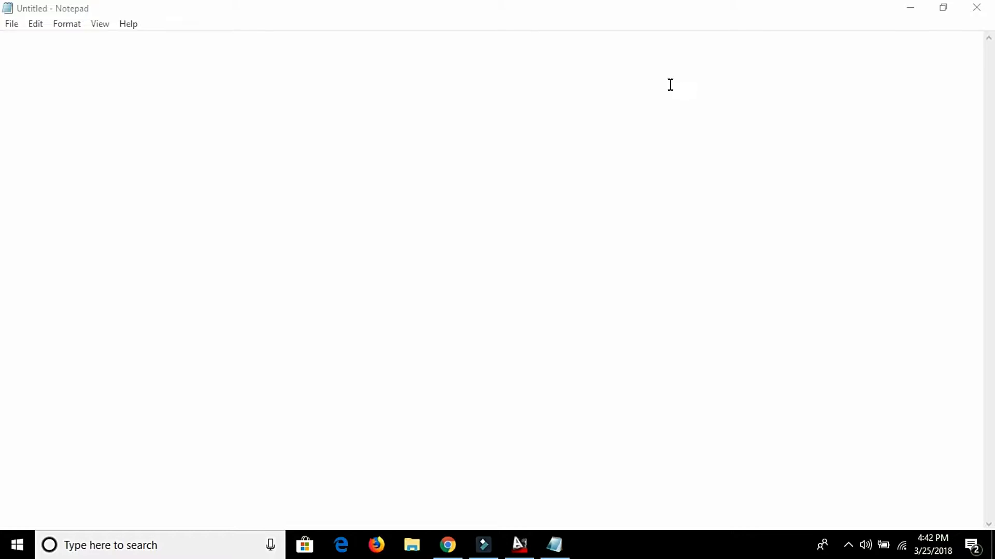
Step: Write the heading BLOCK in the blank note and list 1.BLOCK and 2.DYNAMIC BLOCK below it
{"action": "left_click", "coordinate": [318, 101]}
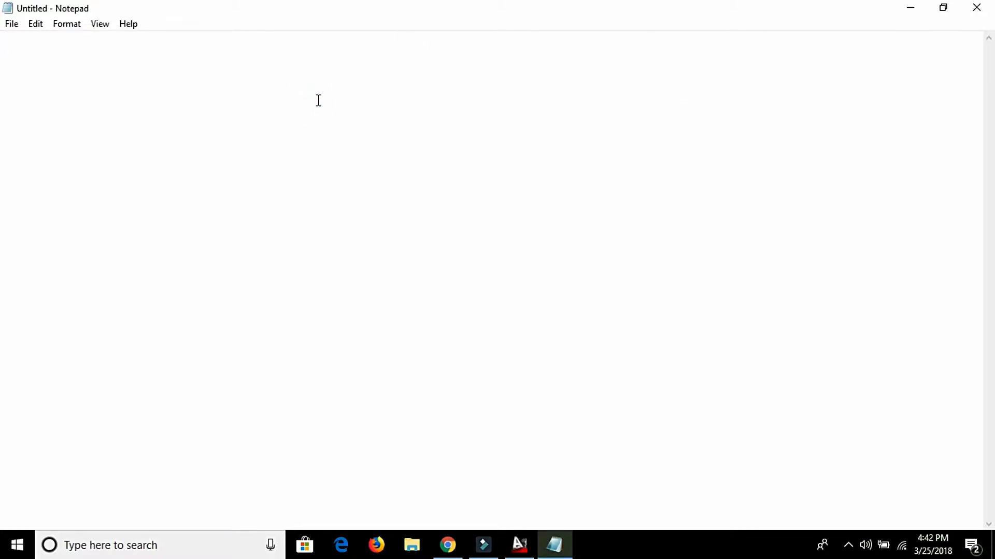
{"action": "type", "text": "BLOCK"}
{"action": "key", "text": "Return"}
{"action": "key", "text": "Return"}
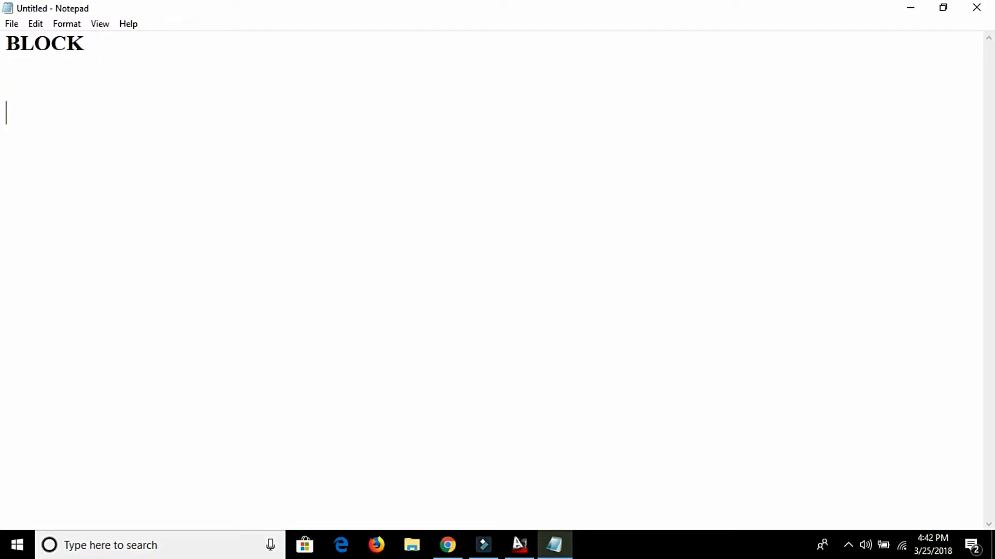
{"action": "type", "text": "1.BLOCK"}
{"action": "key", "text": "Return"}
{"action": "type", "text": "2."}
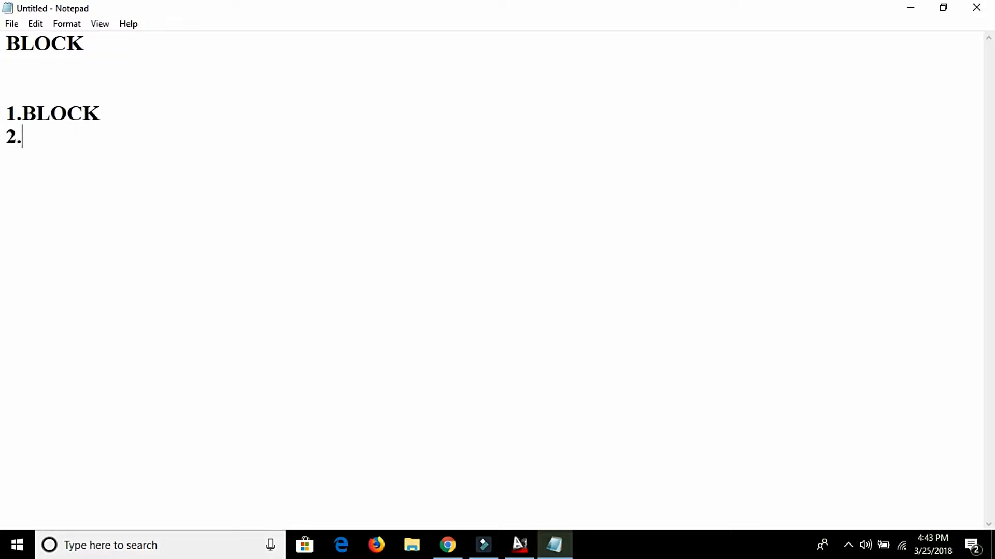
{"action": "type", "text": "DYNAM"}
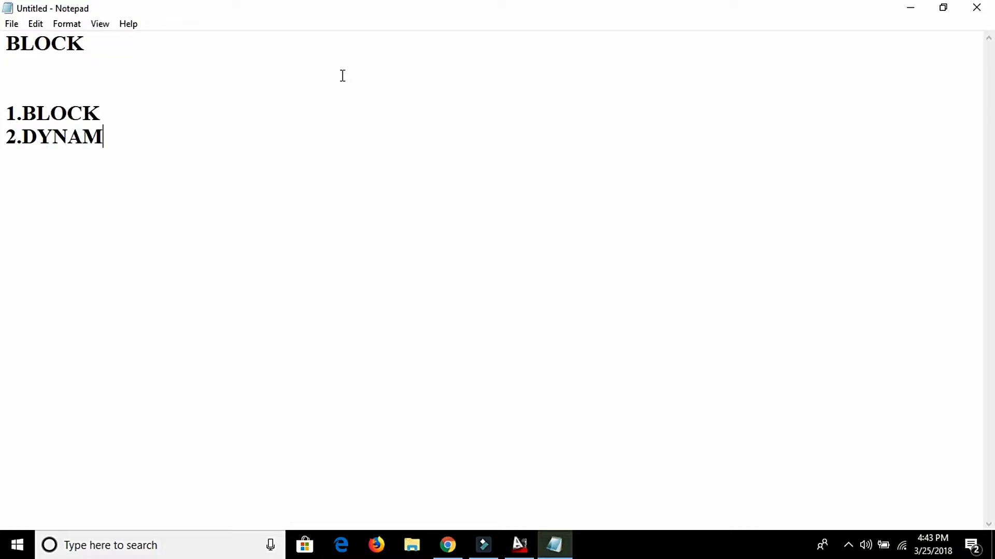
{"action": "type", "text": "IC BLOCK"}
{"action": "key", "text": "Return"}
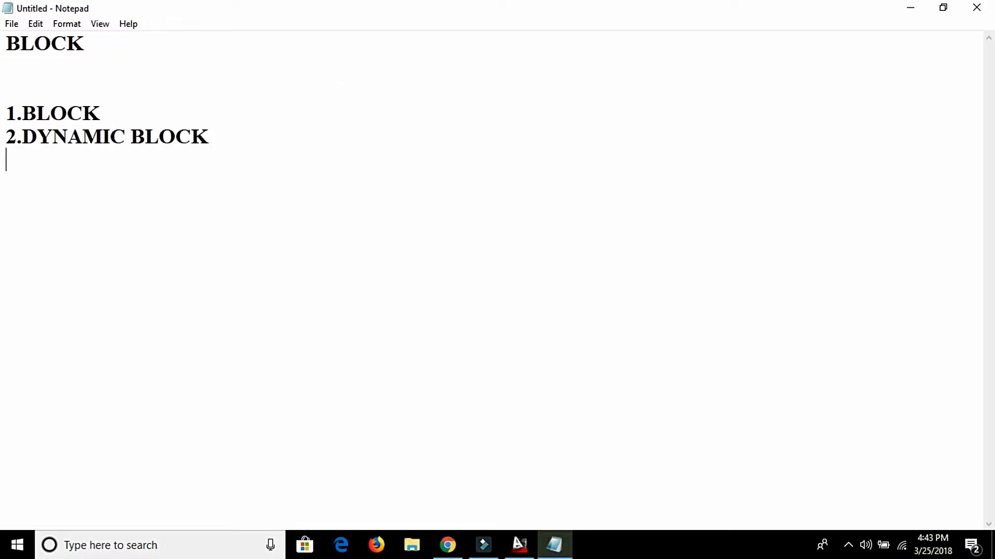
Step: Add 3.ATTRIBUTE BLOCK and 4.WBLOCK as the last two entries of the block types list
{"action": "type", "text": "3.ATTRIBUTE BLOCK"}
{"action": "key", "text": "Return"}
{"action": "type", "text": "4.w"}
{"action": "key", "text": "BackSpace"}
{"action": "type", "text": "WBLOCK"}
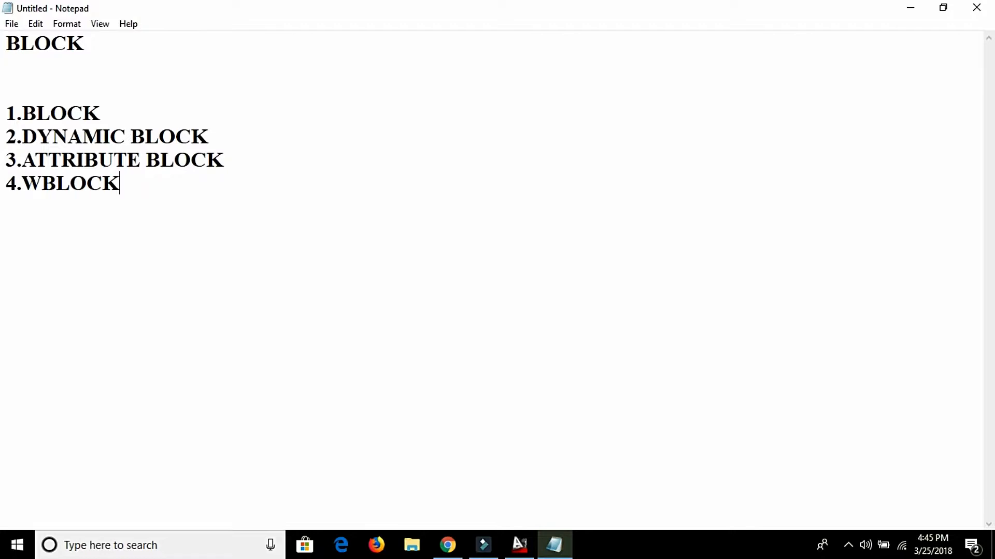
{"action": "key", "text": "Up"}
{"action": "key", "text": "Up"}
{"action": "key", "text": "Up"}
{"action": "key", "text": "Down"}
{"action": "key", "text": "Up"}
{"action": "key", "text": "Down"}
{"action": "key", "text": "Right"}
{"action": "key", "text": "Right"}
{"action": "key", "text": "Right"}
{"action": "key", "text": "Right"}
{"action": "key", "text": "Right"}
{"action": "key", "text": "Right"}
{"action": "key", "text": "Right"}
{"action": "key", "text": "Right"}
{"action": "key", "text": "Down"}
{"action": "key", "text": "Down"}
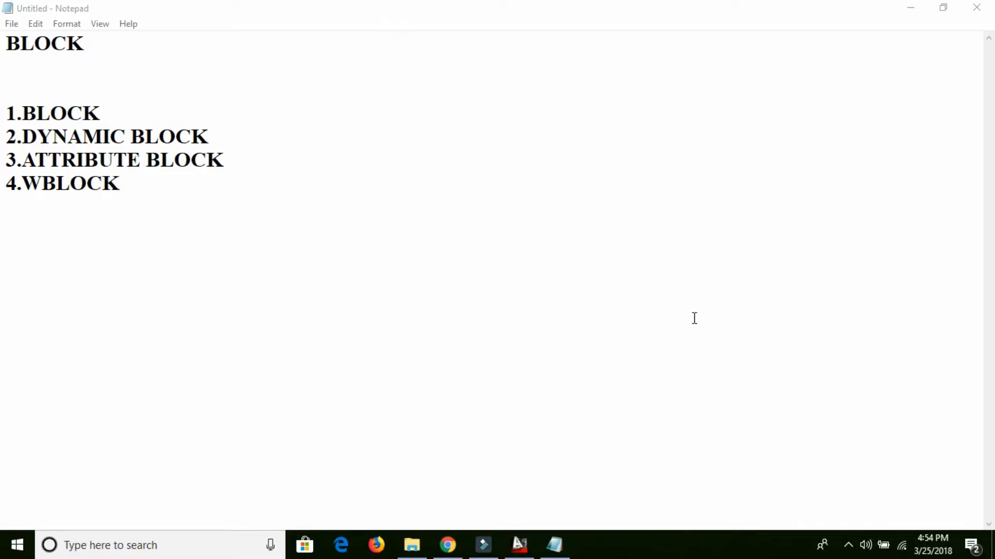
Step: Delete all the text in the note and switch to the empty drawing in AutoCAD
{"action": "left_click_drag", "start_coordinate": [144, 237], "coordinate": [5, 8]}
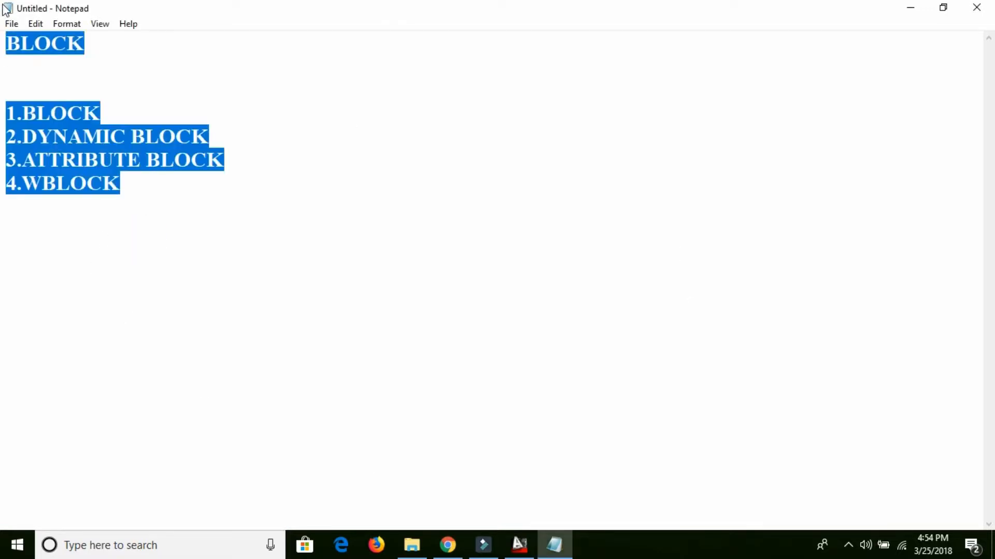
{"action": "key", "text": "Delete"}
{"action": "left_click", "coordinate": [521, 546]}
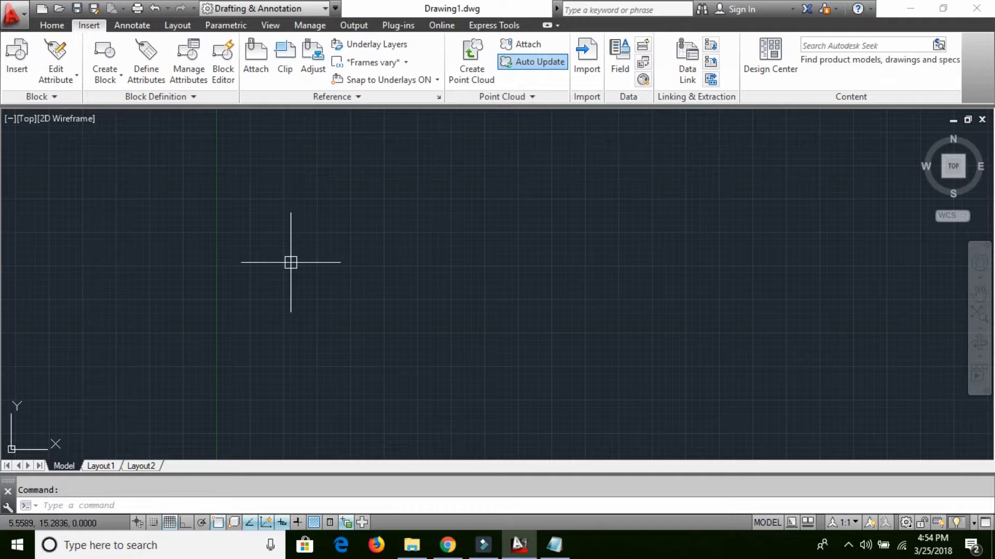
Step: Draw two connected lines with Ortho on, 1.2 units straight down and 1.2 units to the right, forming an L
{"action": "type", "text": "L"}
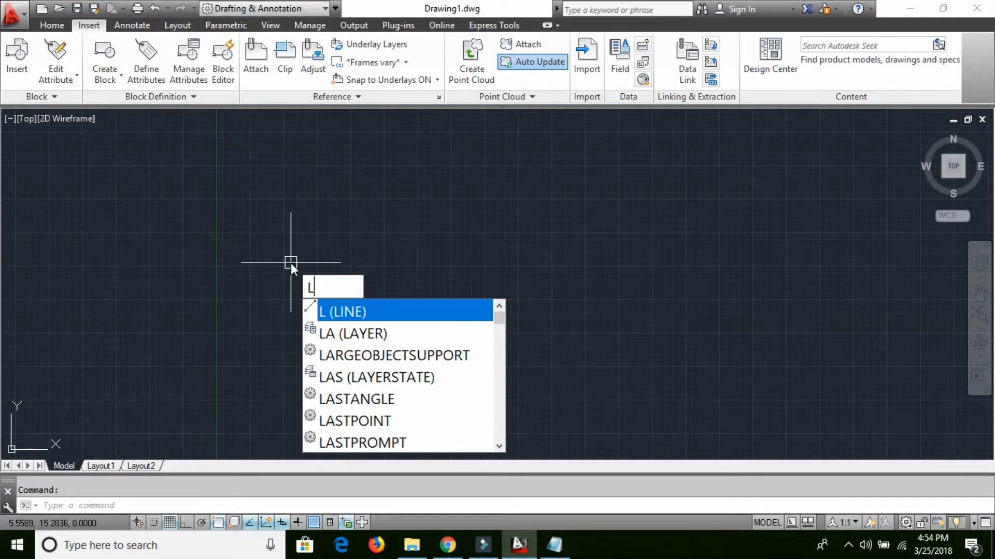
{"action": "key", "text": "Return"}
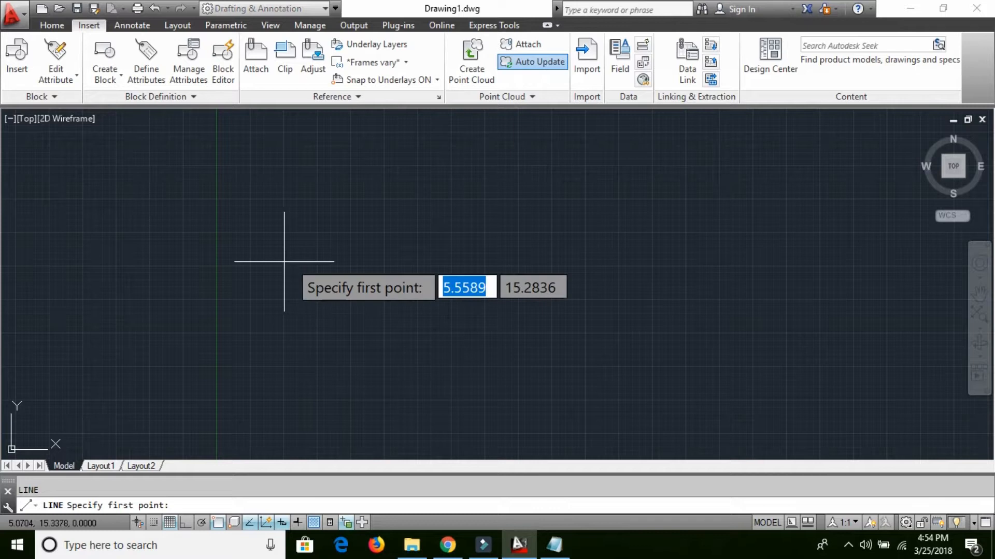
{"action": "left_click", "coordinate": [330, 224]}
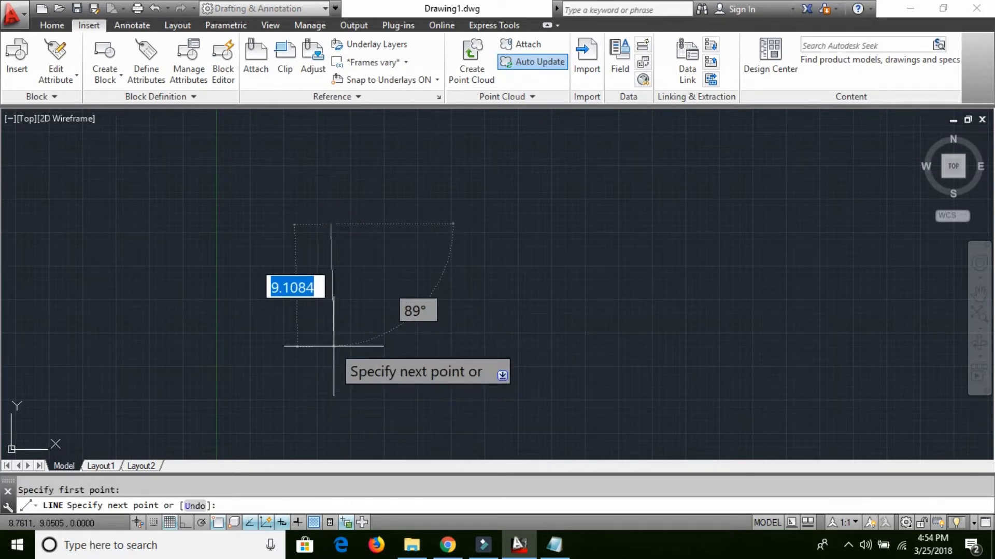
{"action": "key", "text": "F8"}
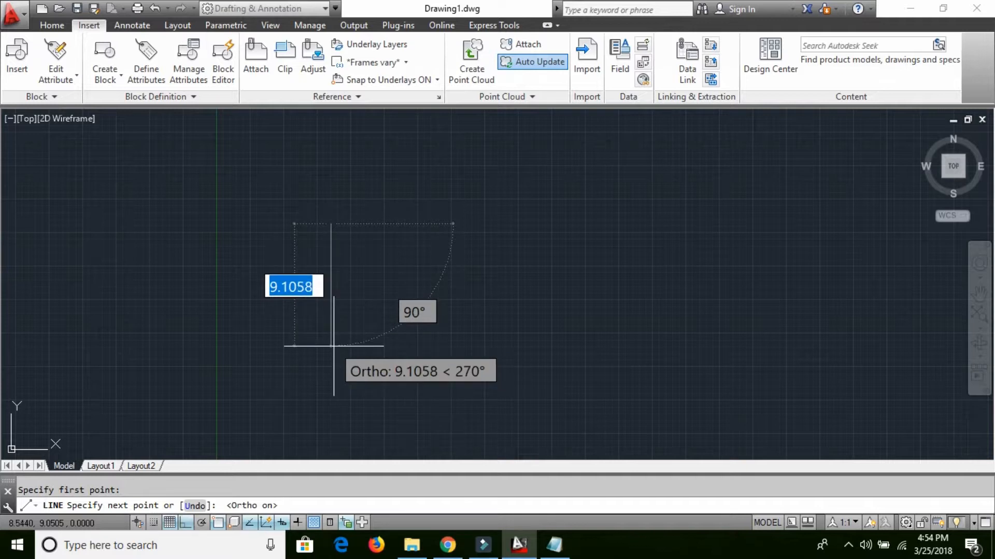
{"action": "type", "text": "1.2"}
{"action": "key", "text": "Return"}
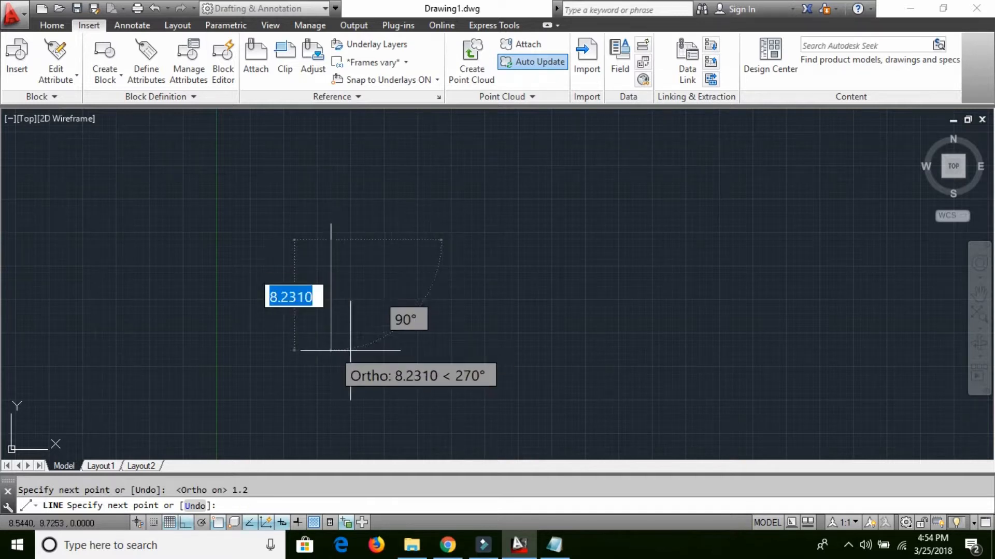
{"action": "scroll", "coordinate": [338, 270], "scroll_direction": "down", "scroll_amount": 3}
{"action": "scroll", "coordinate": [334, 267], "scroll_direction": "up", "scroll_amount": 5}
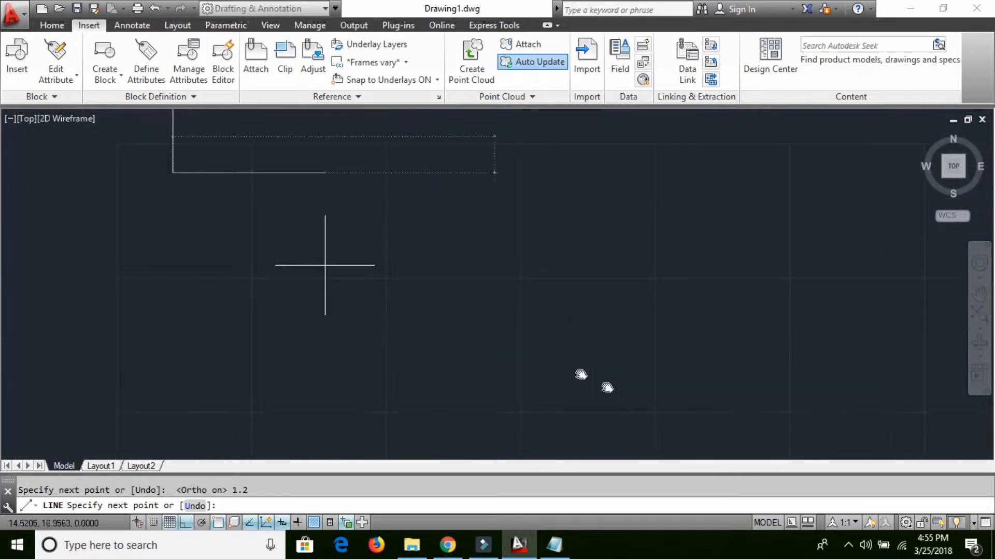
{"action": "type", "text": "1.2"}
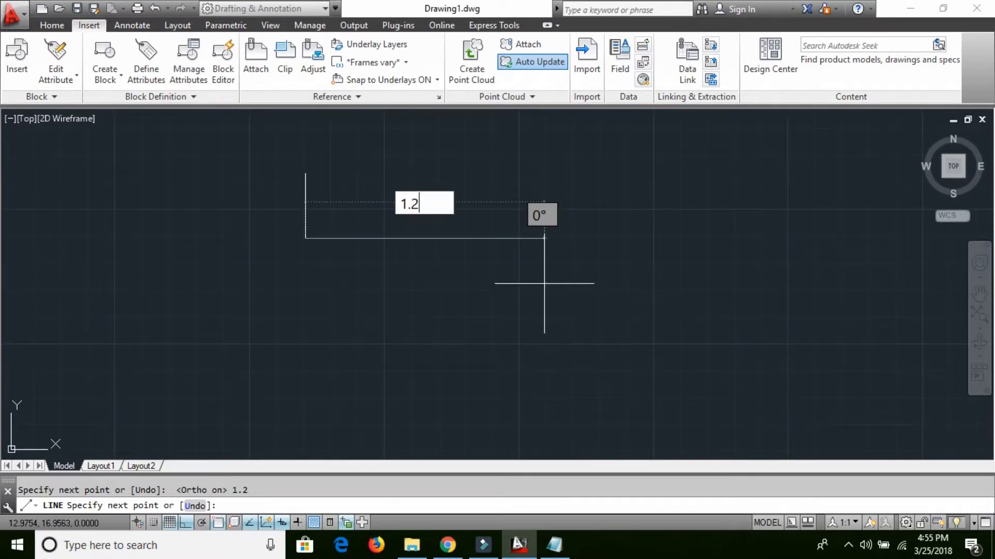
{"action": "key", "text": "Return"}
{"action": "key", "text": "Escape"}
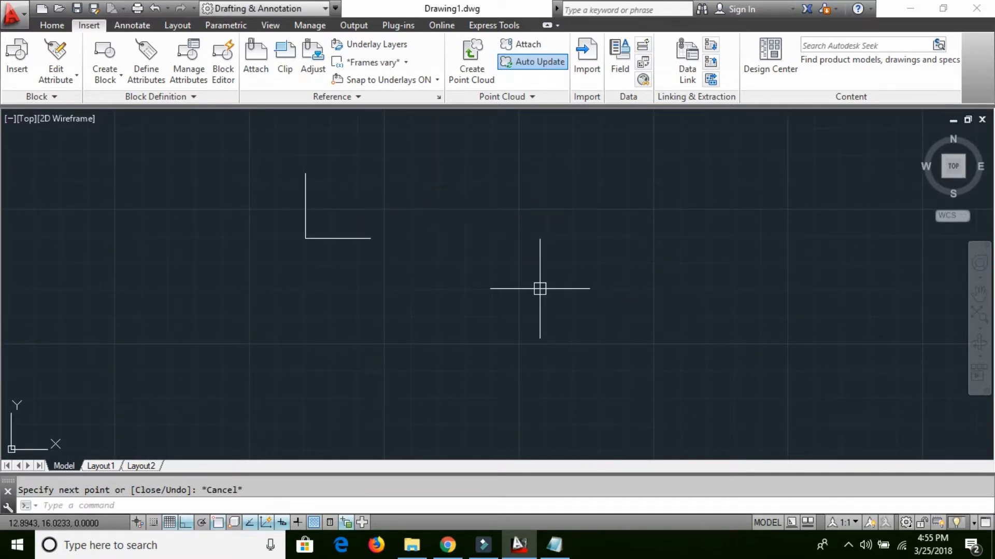
Step: Offset the vertical and horizontal lines of the L by 0.1 toward its inside
{"action": "type", "text": "O"}
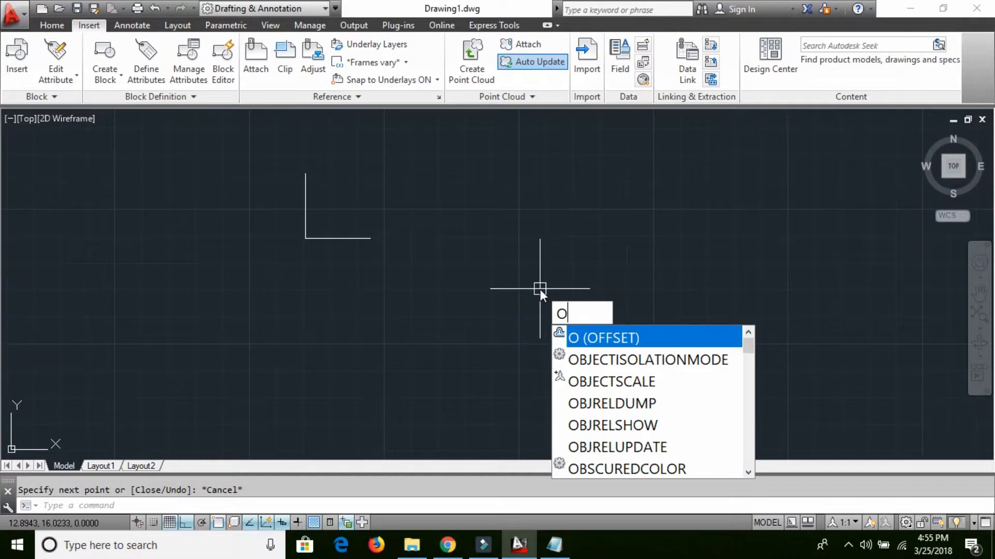
{"action": "key", "text": "Return"}
{"action": "type", "text": "0.1"}
{"action": "key", "text": "Return"}
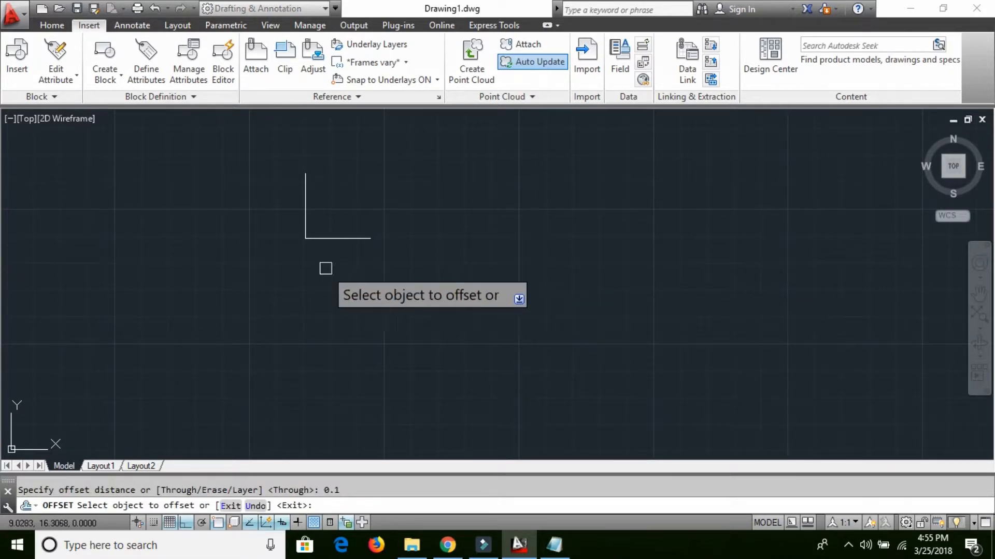
{"action": "left_click", "coordinate": [306, 191]}
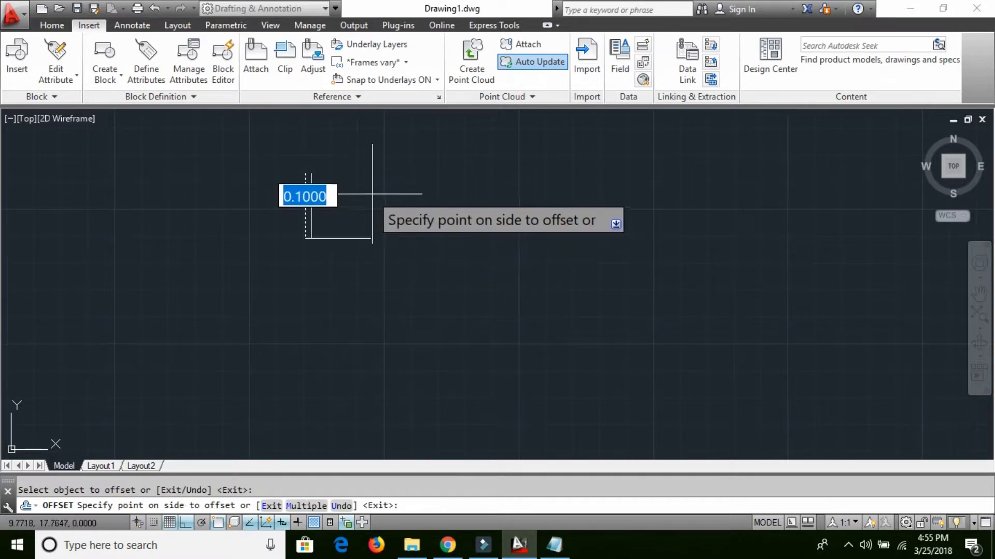
{"action": "left_click", "coordinate": [313, 197]}
{"action": "left_click", "coordinate": [349, 237]}
{"action": "left_click", "coordinate": [382, 184]}
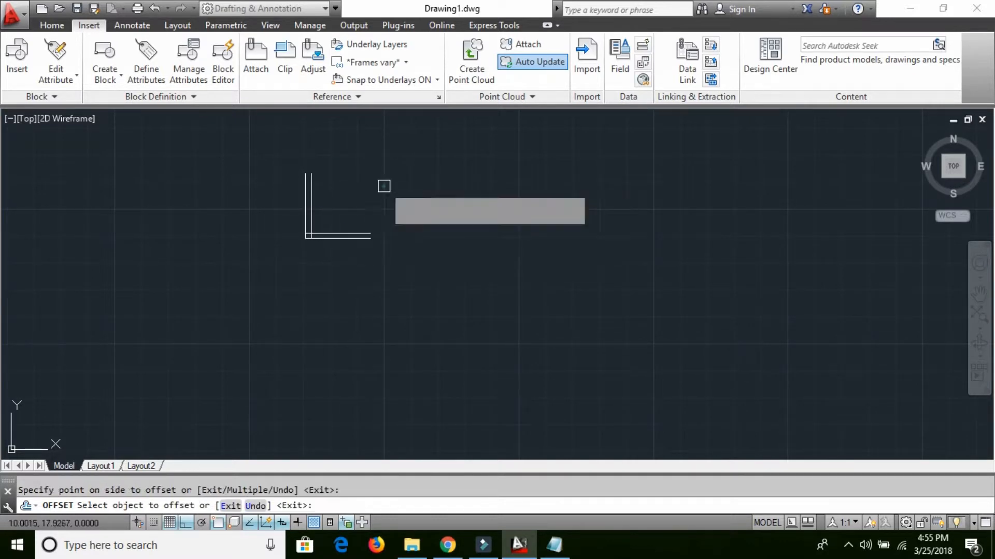
{"action": "scroll", "coordinate": [414, 201], "scroll_direction": "up", "scroll_amount": 2}
{"action": "middle_click_drag", "start_coordinate": [311, 224], "coordinate": [356, 269]}
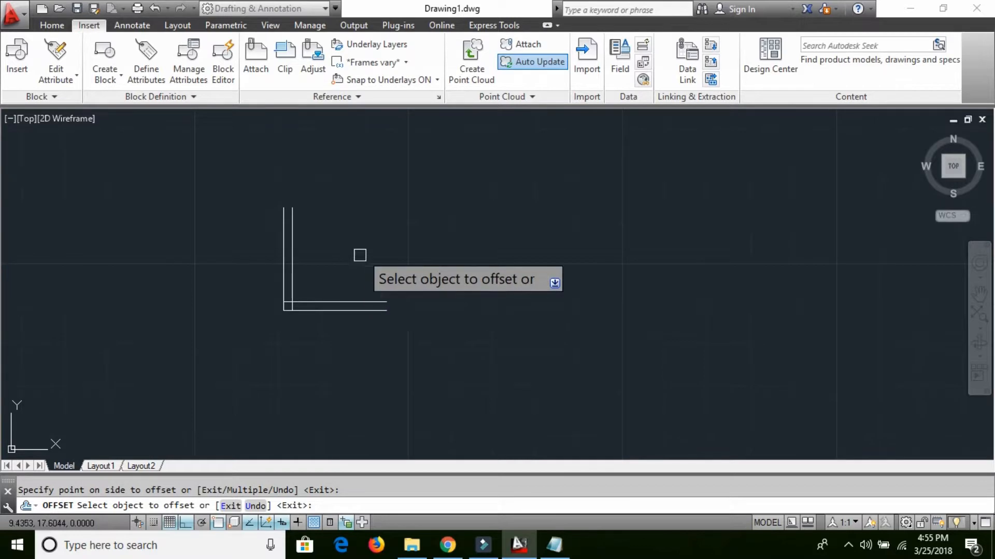
{"action": "key", "text": "Escape"}
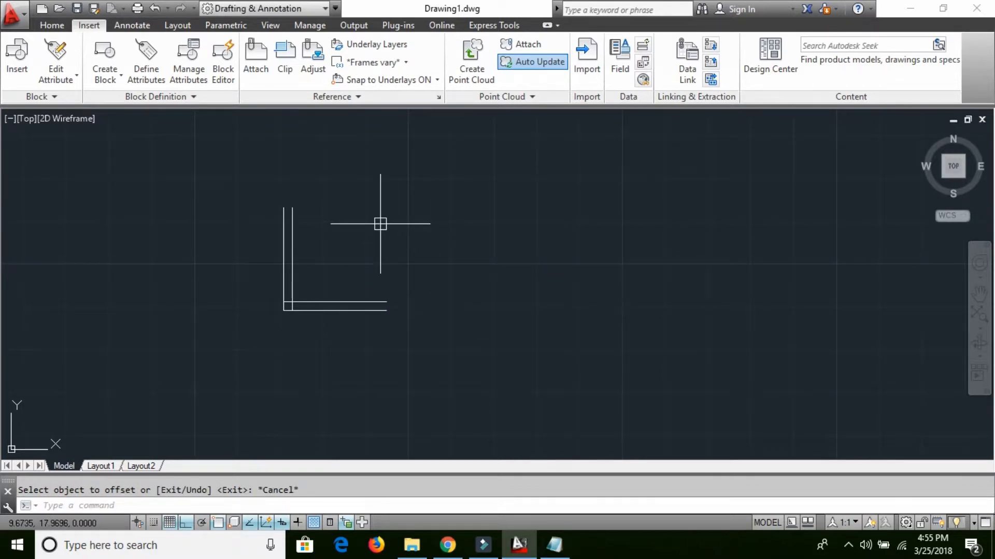
Step: Draw a three-point arc through the upper ends of both vertical lines to the right end of the lowest horizontal line
{"action": "type", "text": "ARC"}
{"action": "key", "text": "Return"}
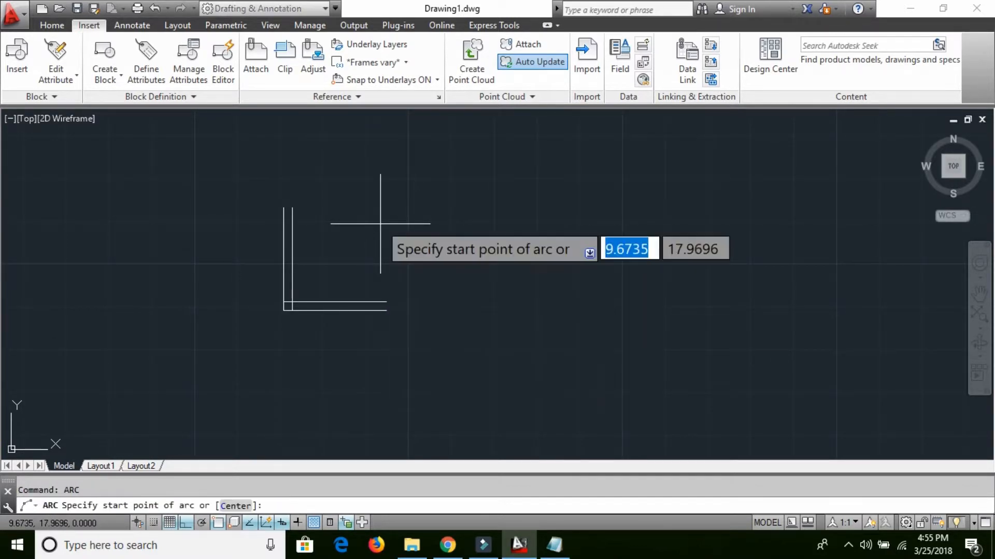
{"action": "left_click", "coordinate": [283, 208]}
{"action": "left_click", "coordinate": [292, 207]}
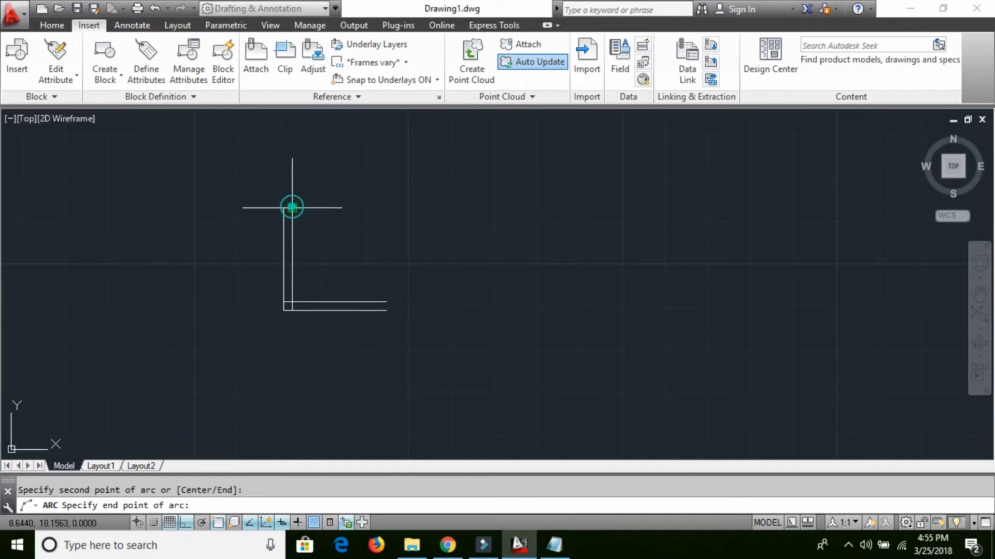
{"action": "left_click", "coordinate": [384, 310]}
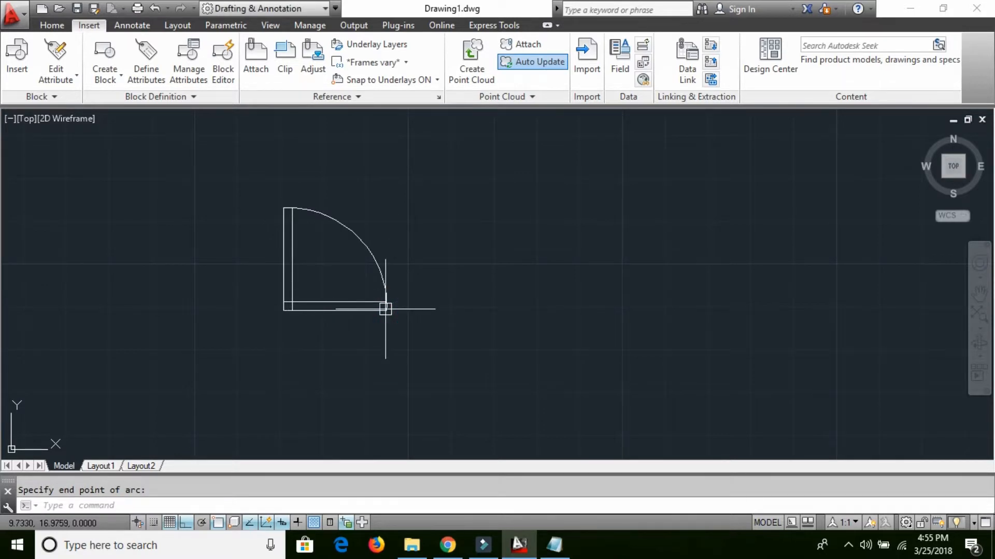
{"action": "key", "text": "Escape"}
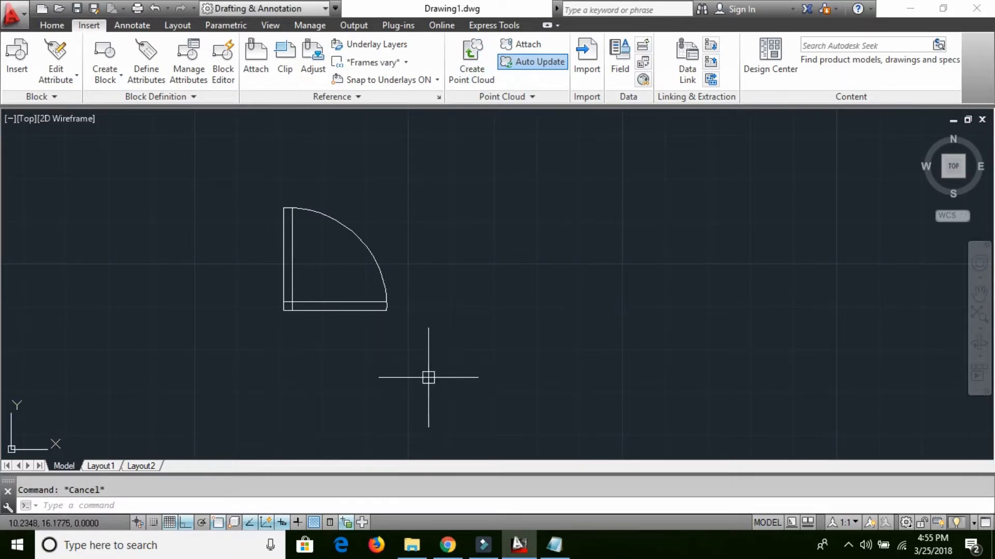
Step: Erase the inner horizontal line and trim the outer one back to the narrow vertical door leaf
{"action": "left_click", "coordinate": [343, 302]}
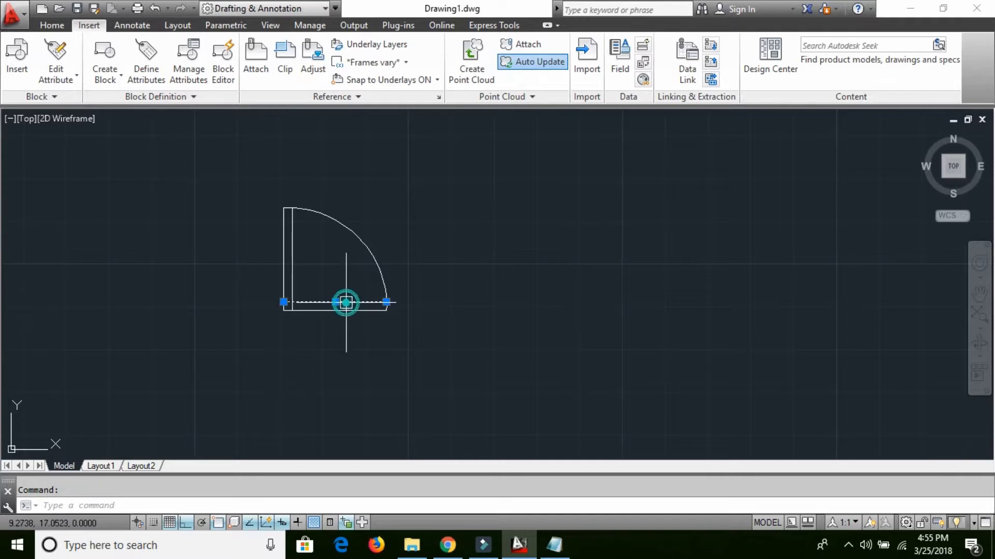
{"action": "key", "text": "Delete"}
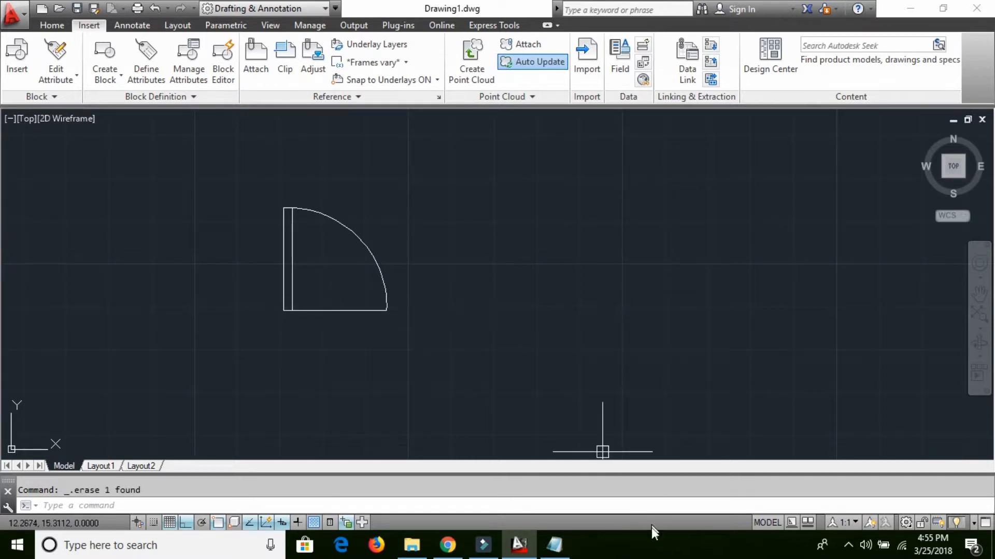
{"action": "type", "text": "TR"}
{"action": "key", "text": "Return"}
{"action": "left_click", "coordinate": [324, 309]}
{"action": "left_click", "coordinate": [318, 317]}
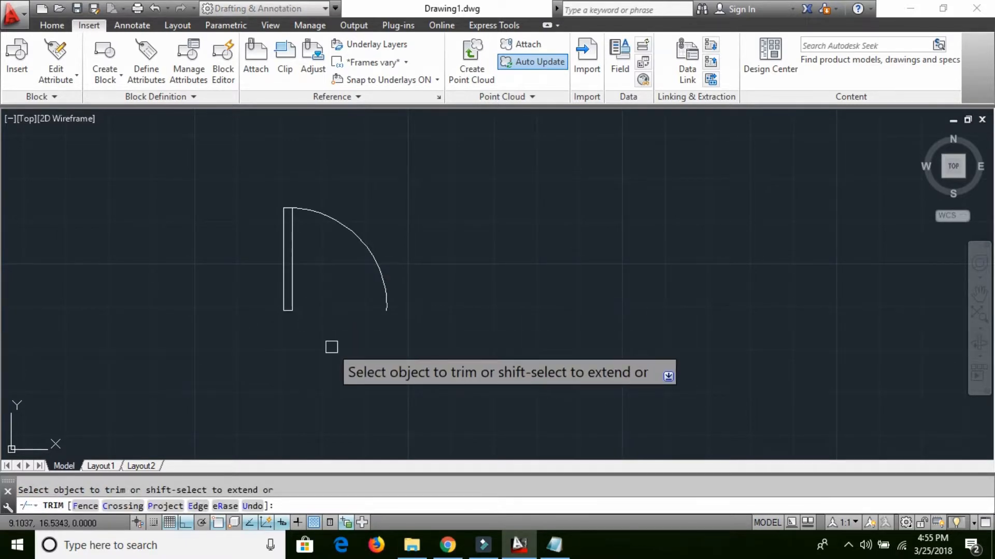
{"action": "key", "text": "Escape"}
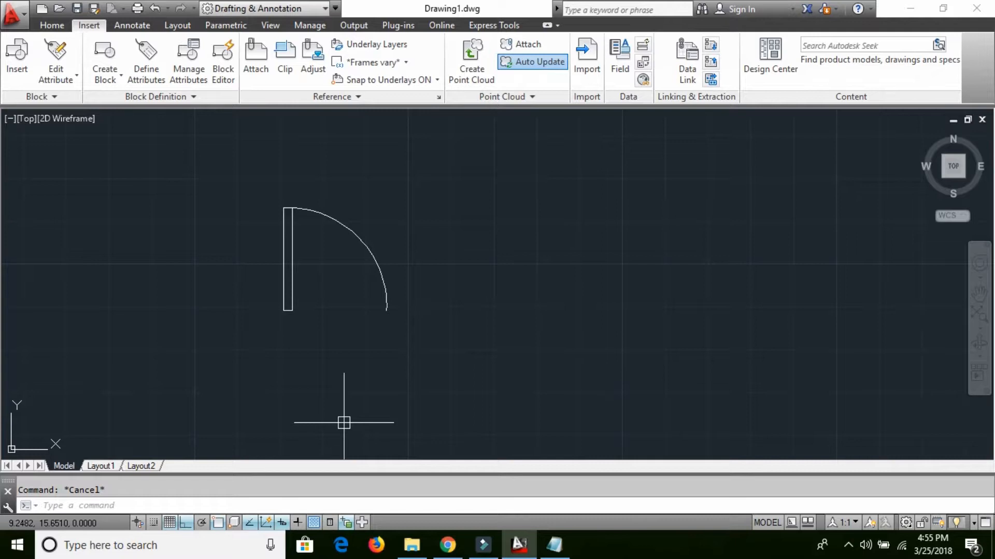
Step: Start a block definition named DOOR1 and pick the door leaf's lower-left corner as its base point
{"action": "type", "text": "B"}
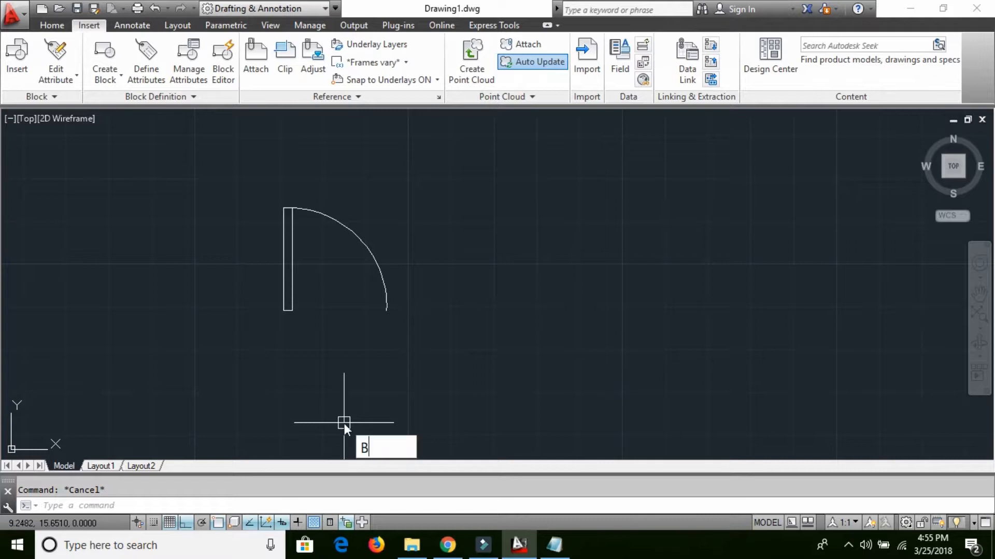
{"action": "key", "text": "Return"}
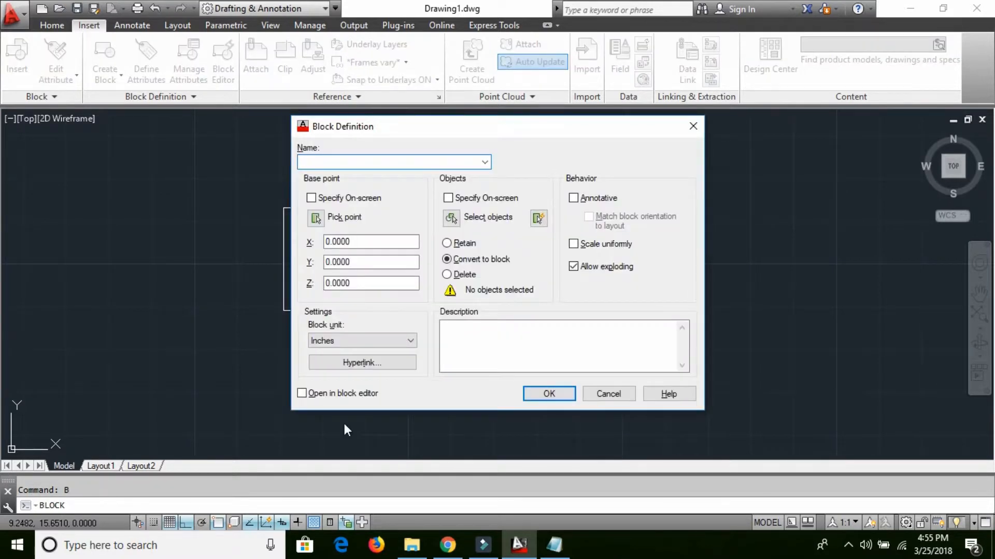
{"action": "type", "text": "DOOR"}
{"action": "type", "text": "1"}
{"action": "left_click_drag", "start_coordinate": [389, 132], "coordinate": [642, 144]}
{"action": "left_click", "coordinate": [570, 230]}
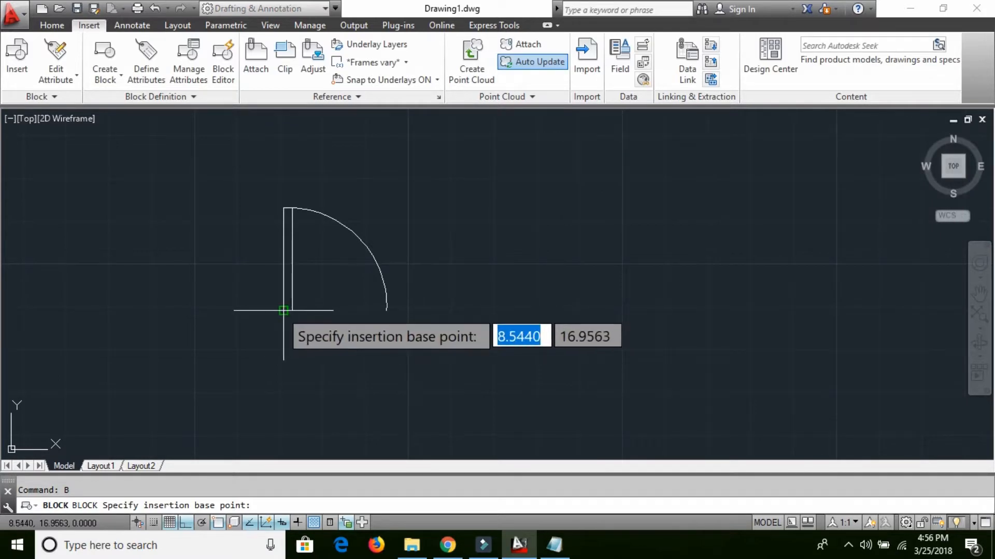
{"action": "left_click", "coordinate": [283, 310]}
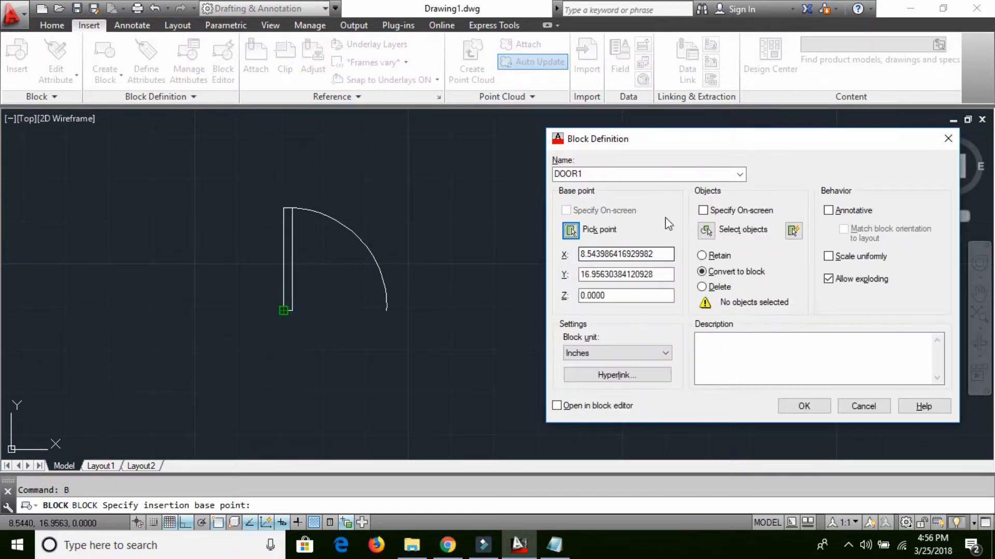
Step: Select the door leaf lines and the arc as the objects of DOOR1 and complete the block definition, converting them to a block
{"action": "left_click", "coordinate": [706, 230]}
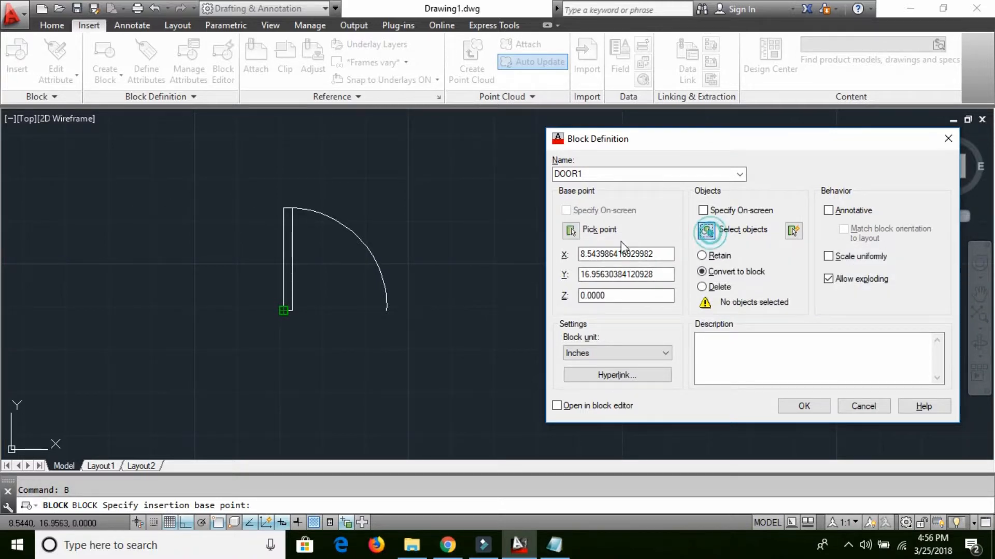
{"action": "left_click", "coordinate": [242, 183]}
{"action": "left_click", "coordinate": [420, 389]}
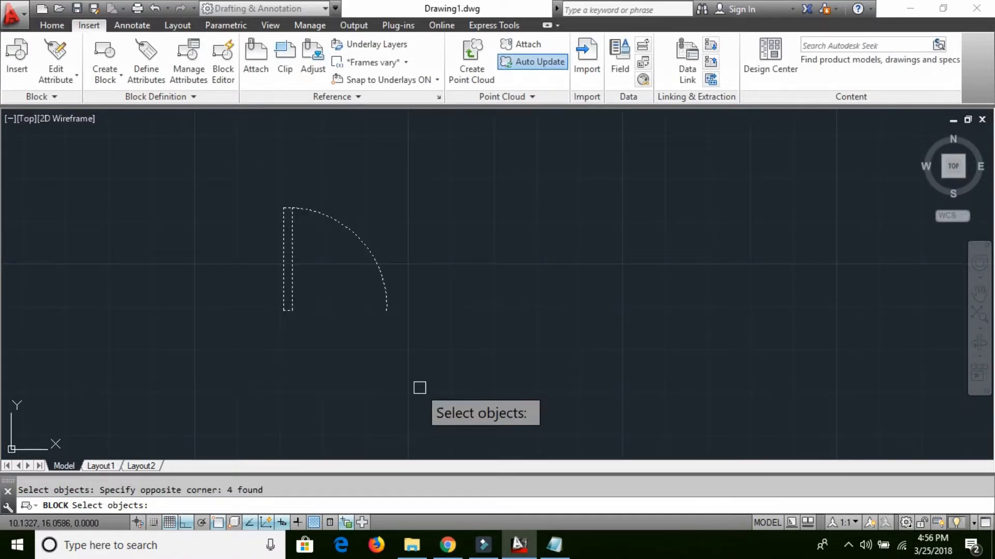
{"action": "key", "text": "Return"}
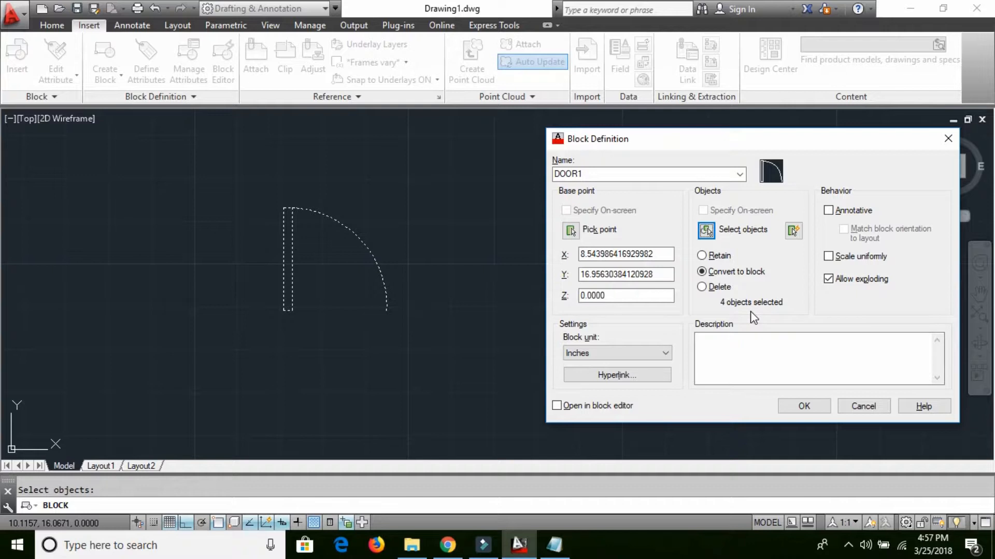
{"action": "left_click", "coordinate": [785, 351]}
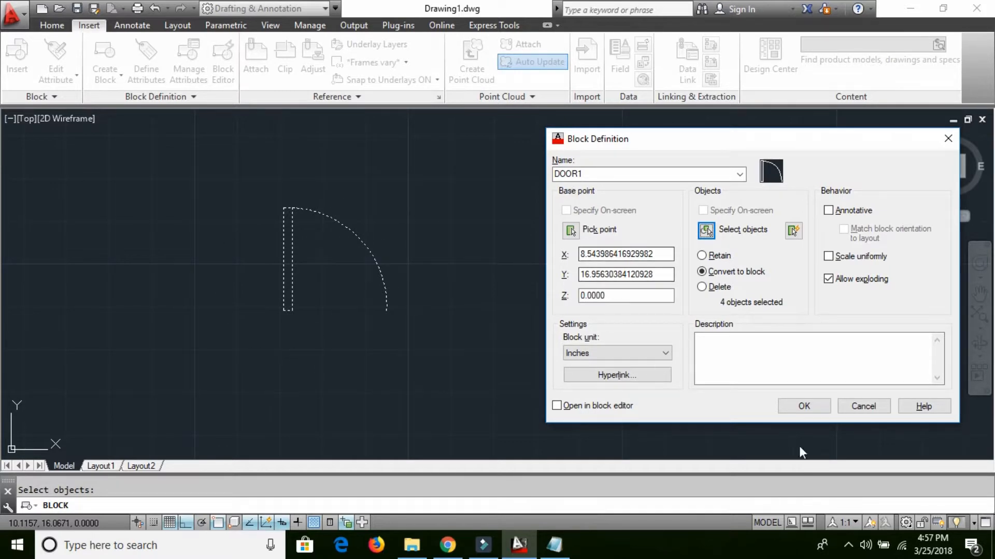
{"action": "left_click", "coordinate": [803, 407]}
Step: Insert a copy of the DOOR1 block at scale 1 and angle 0 in the empty area to the right of the original door
{"action": "scroll", "coordinate": [280, 337], "scroll_direction": "down", "scroll_amount": 3}
{"action": "middle_click_drag", "start_coordinate": [280, 337], "coordinate": [72, 212]}
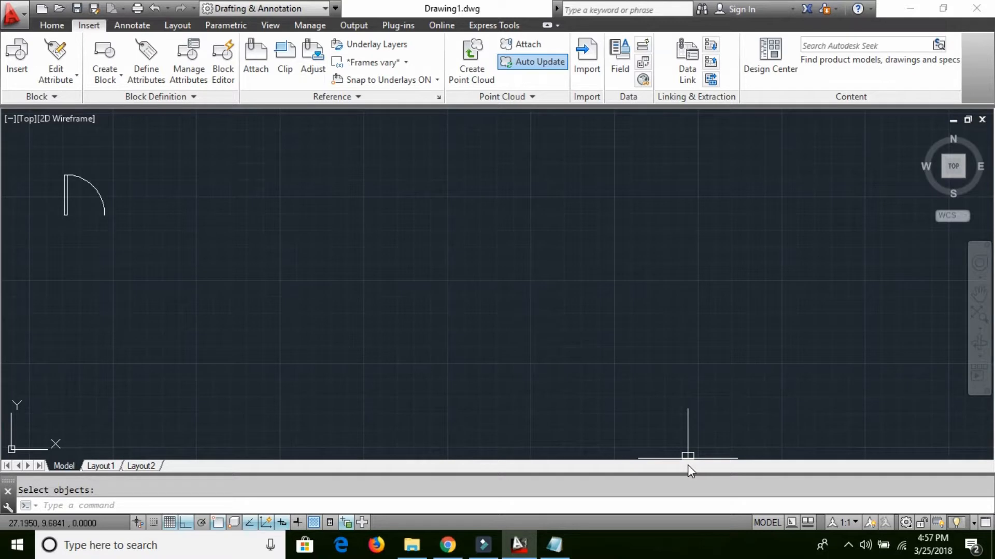
{"action": "type", "text": "I"}
{"action": "key", "text": "Return"}
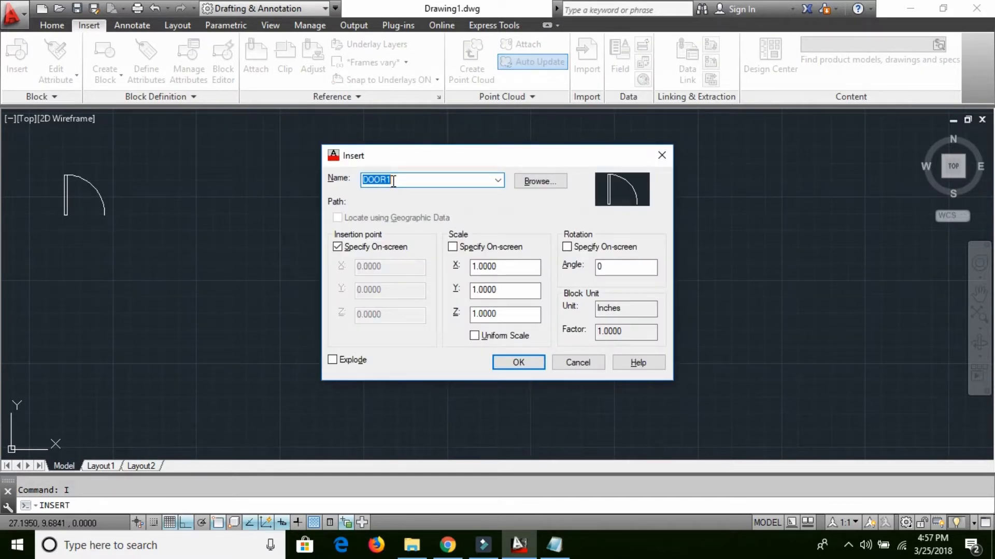
{"action": "left_click", "coordinate": [519, 362]}
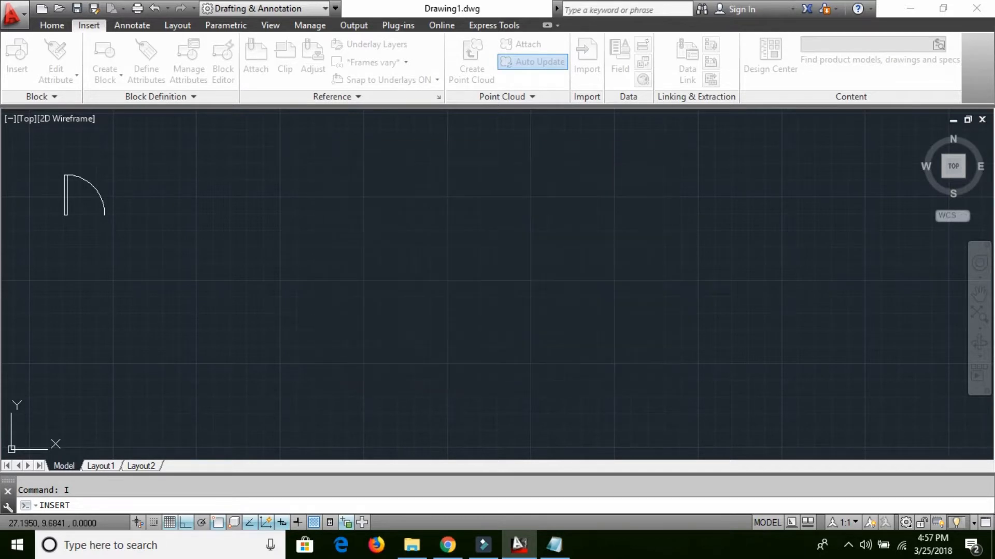
{"action": "left_click", "coordinate": [280, 190]}
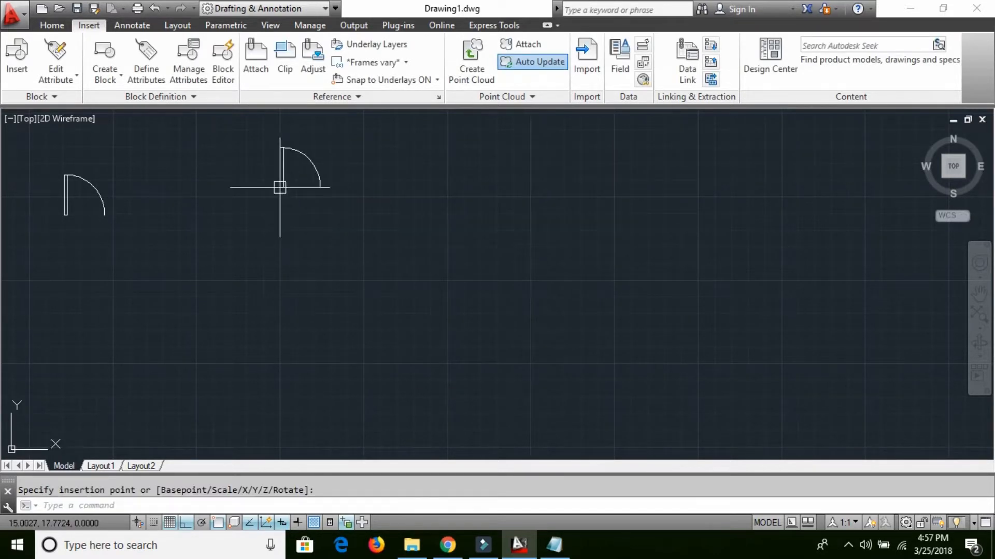
Step: Insert three more DOOR1 blocks at scattered points in the empty drawing area to the right of the original door
{"action": "key", "text": "Return"}
{"action": "left_click", "coordinate": [501, 227]}
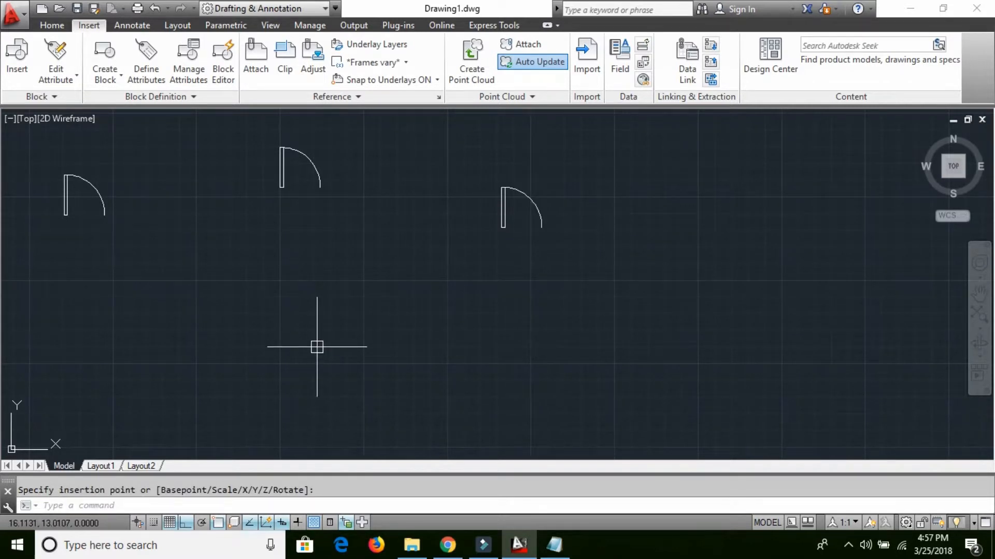
{"action": "key", "text": "Return"}
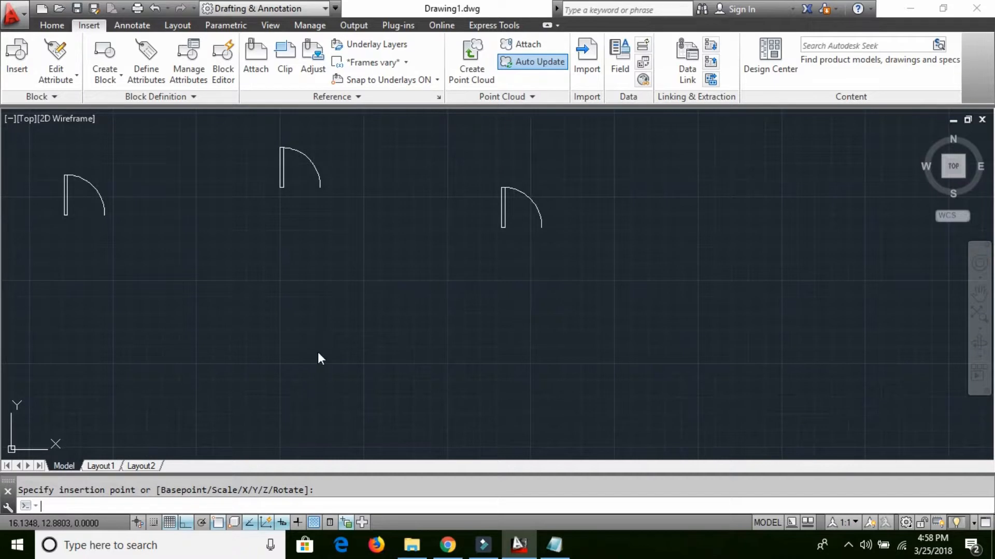
{"action": "key", "text": "Return"}
{"action": "left_click", "coordinate": [339, 283]}
{"action": "key", "text": "Return"}
{"action": "key", "text": "Return"}
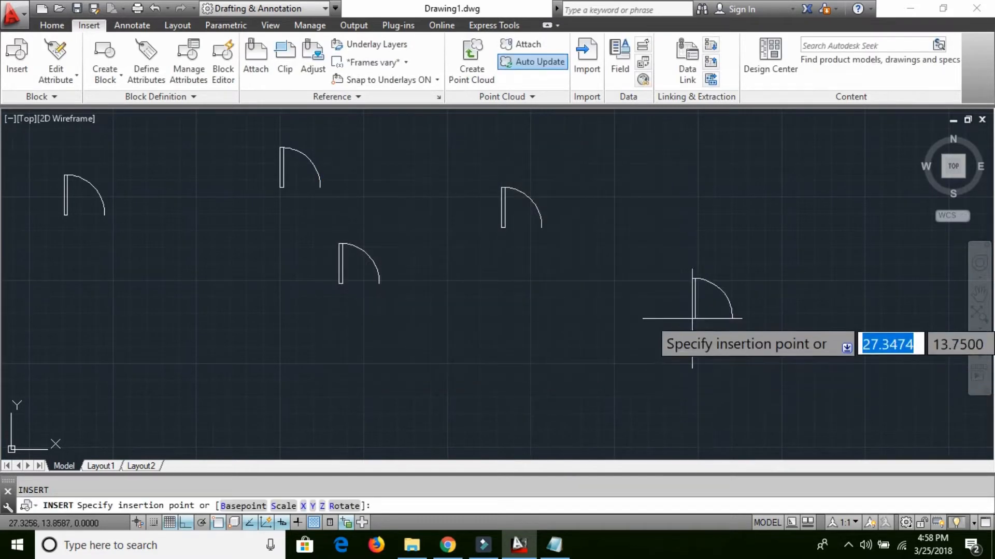
{"action": "left_click", "coordinate": [666, 316]}
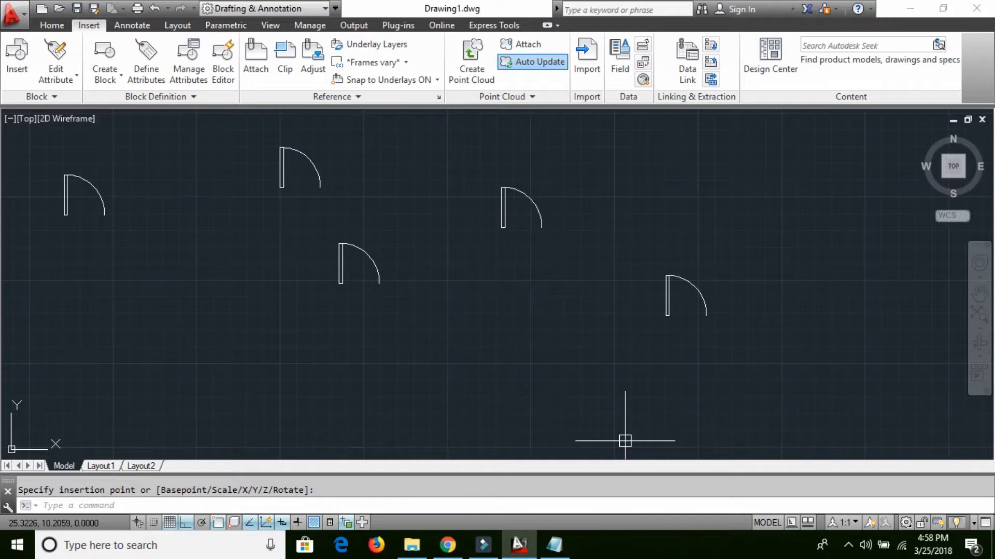
Step: Open the DOOR1 block definition for editing in the Block Editor
{"action": "type", "text": "BE"}
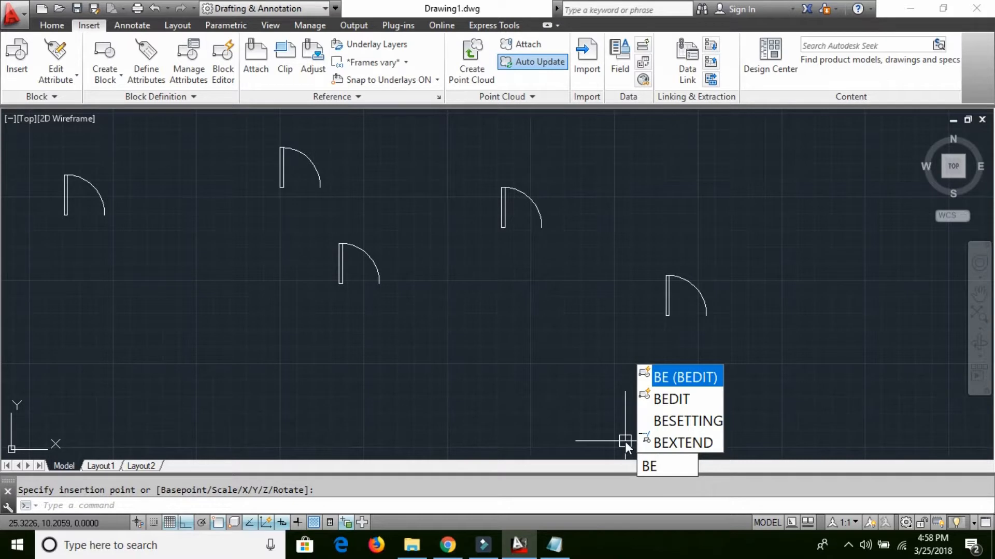
{"action": "key", "text": "Return"}
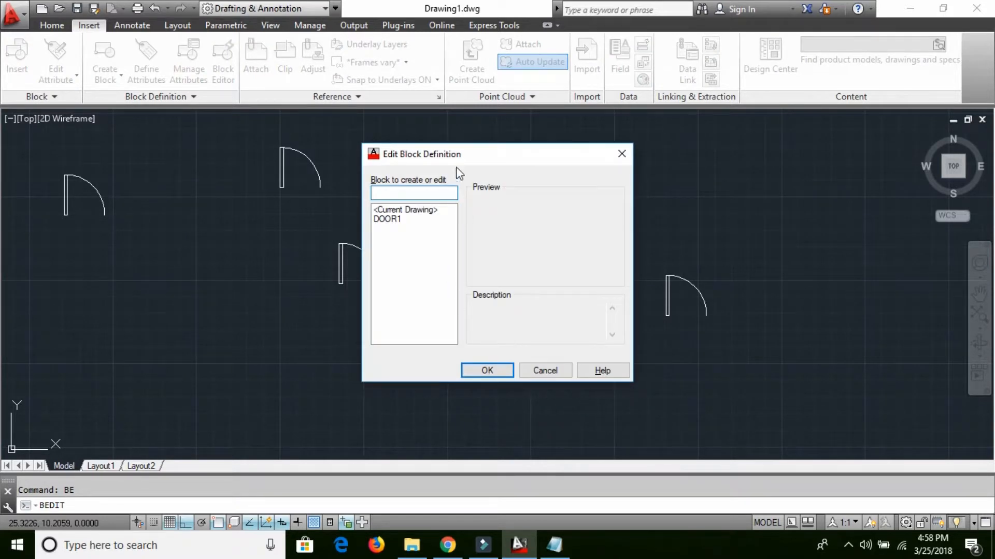
{"action": "left_click", "coordinate": [384, 219]}
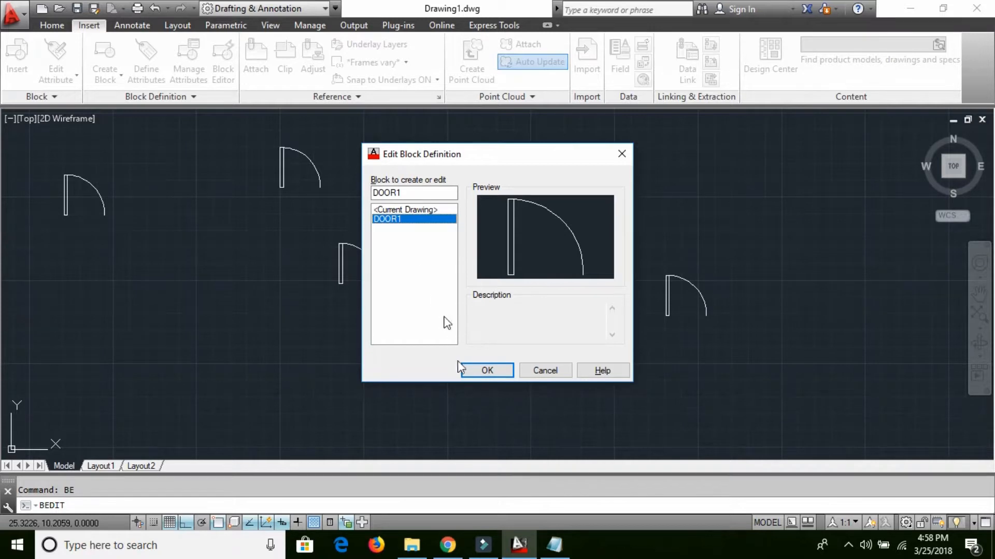
{"action": "left_click", "coordinate": [481, 370]}
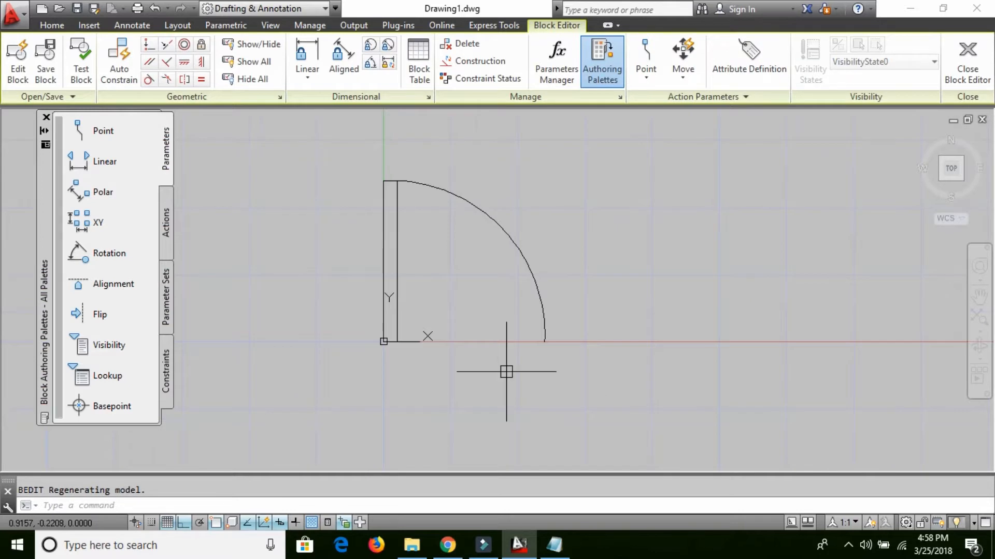
Step: Add the multiline text D1 inside the door swing, just right of the lower end of the door leaf
{"action": "type", "text": "MT"}
{"action": "key", "text": "Return"}
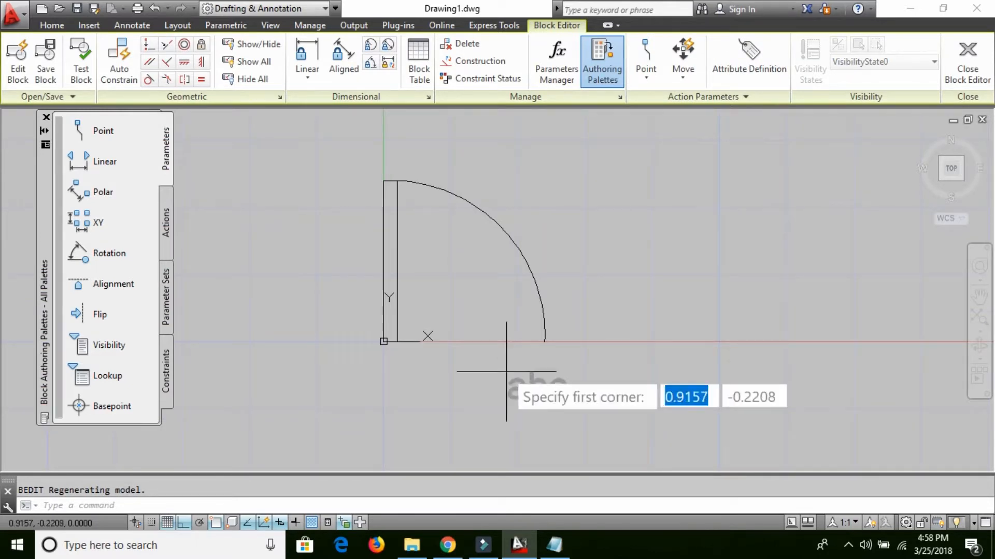
{"action": "left_click", "coordinate": [424, 305]}
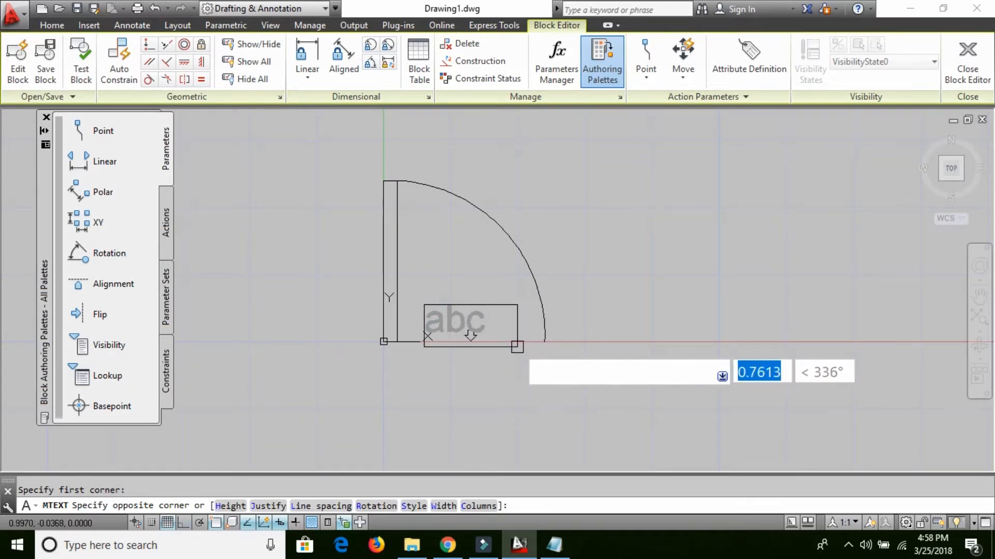
{"action": "left_click", "coordinate": [518, 347]}
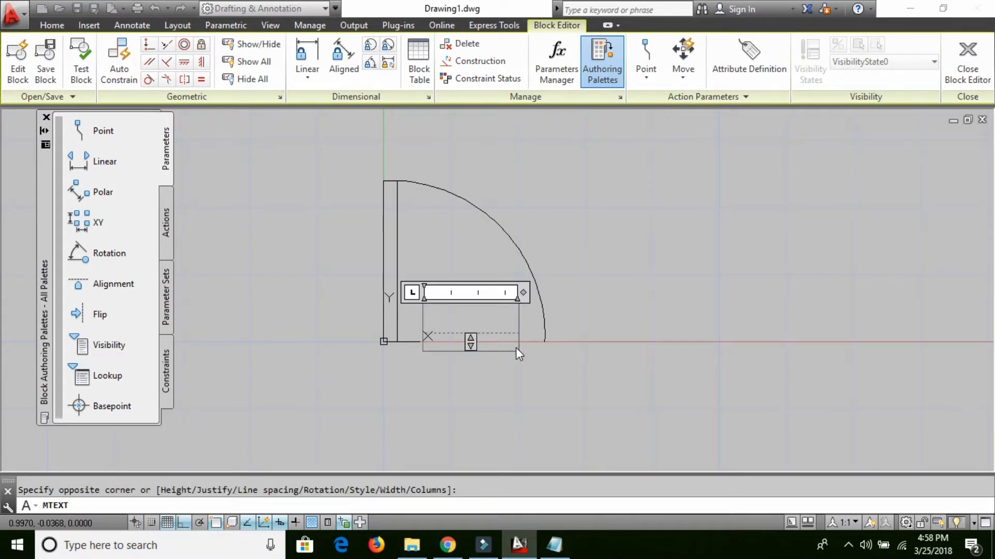
{"action": "type", "text": "DO"}
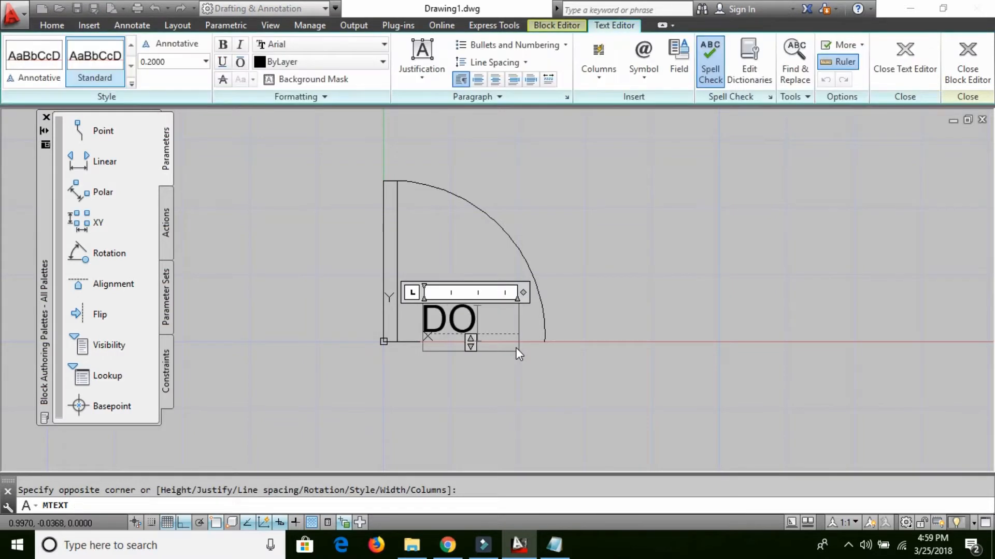
{"action": "key", "text": "BackSpace"}
{"action": "type", "text": "1"}
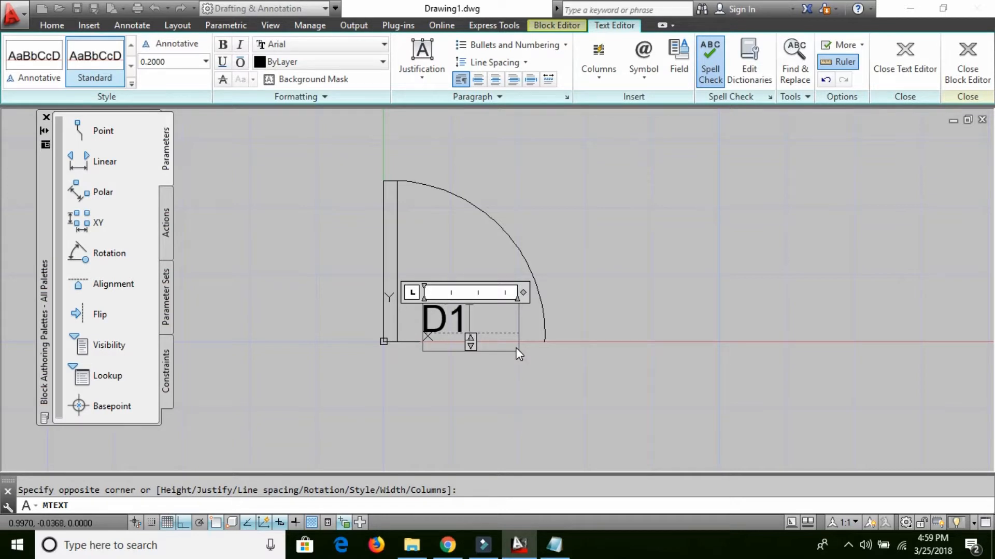
{"action": "left_click", "coordinate": [649, 207]}
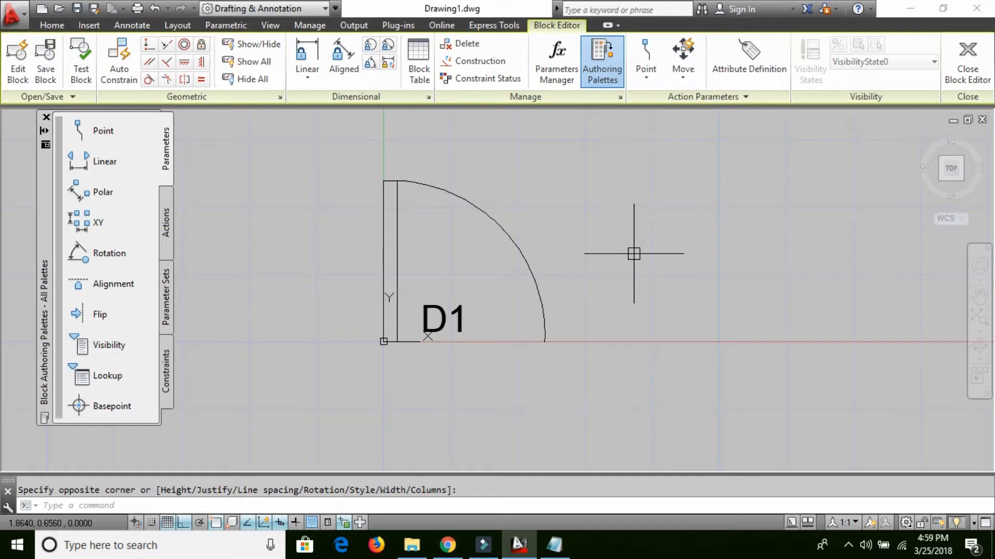
Step: Close the Block Editor and save the changes to DOOR1
{"action": "type", "text": "BCLOSE"}
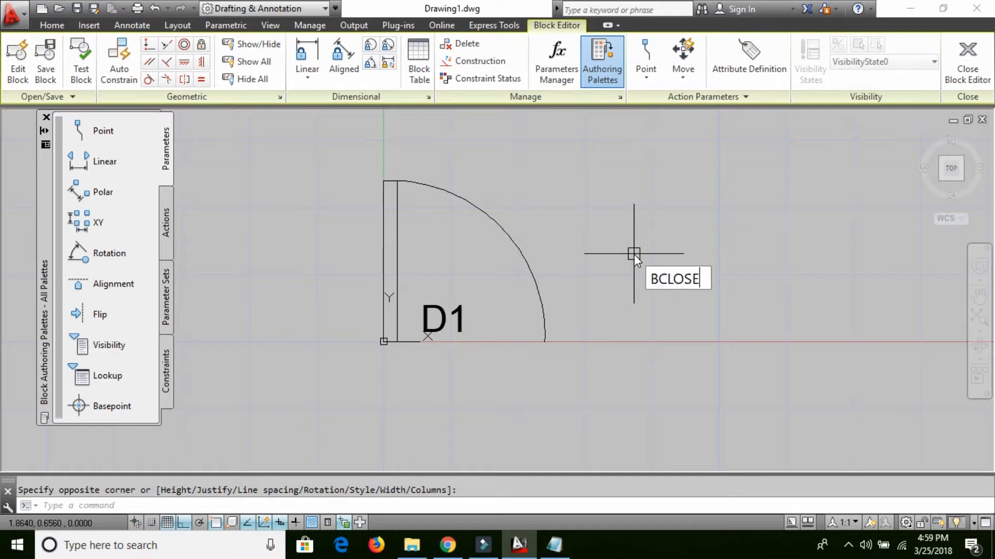
{"action": "key", "text": "Return"}
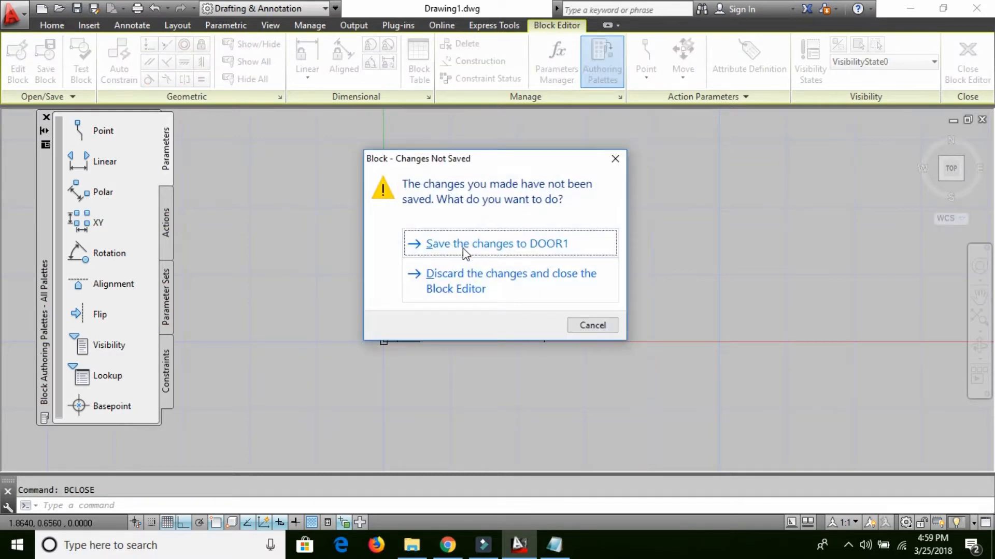
{"action": "left_click", "coordinate": [498, 246]}
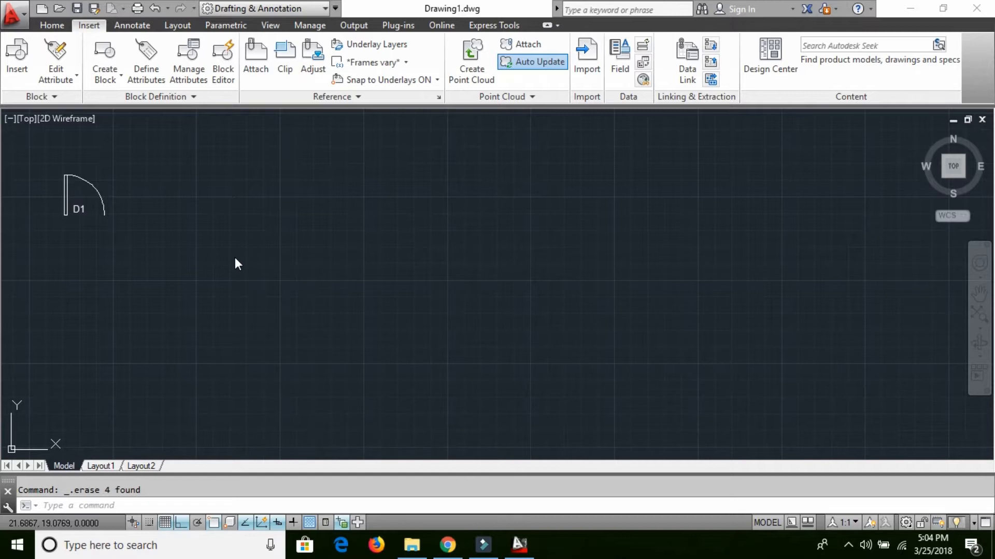
Step: Reopen the labelled DOOR1 block in the Block Editor
{"action": "left_click", "coordinate": [415, 378]}
{"action": "type", "text": "be"}
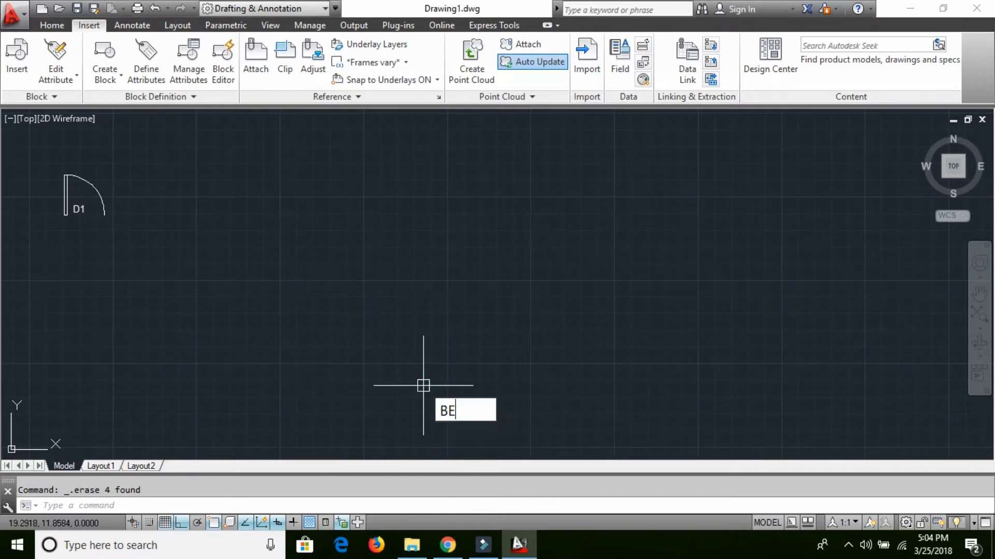
{"action": "key", "text": "Return"}
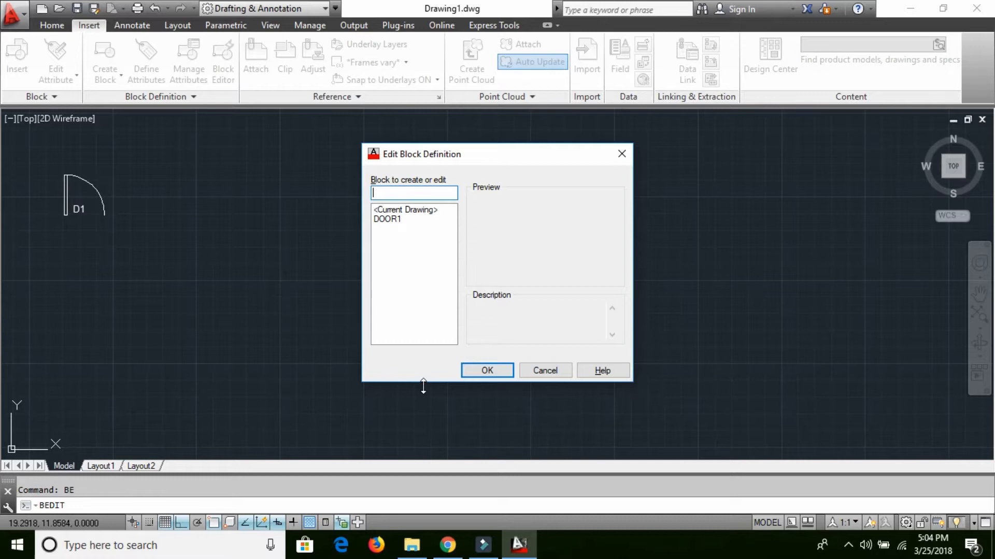
{"action": "left_click", "coordinate": [396, 219]}
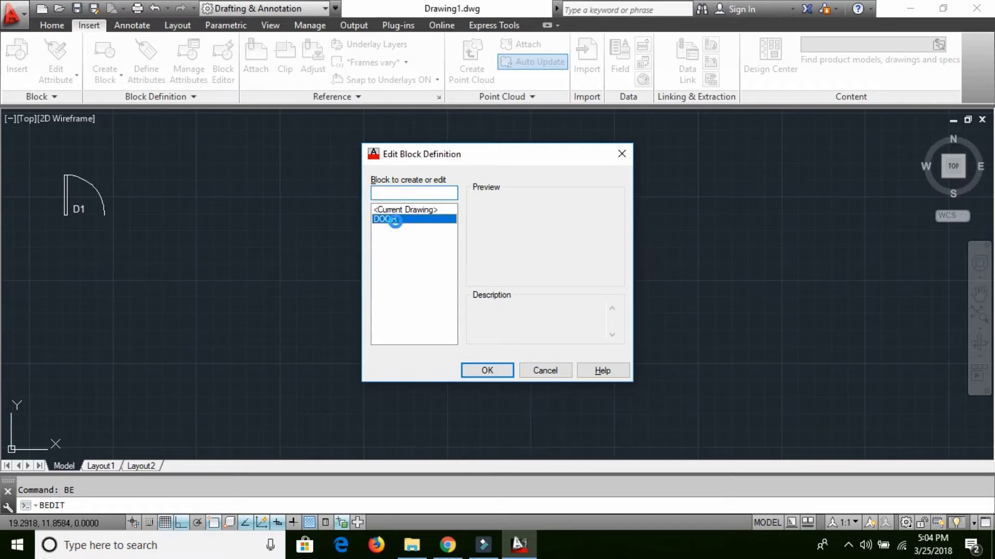
{"action": "left_click", "coordinate": [491, 371]}
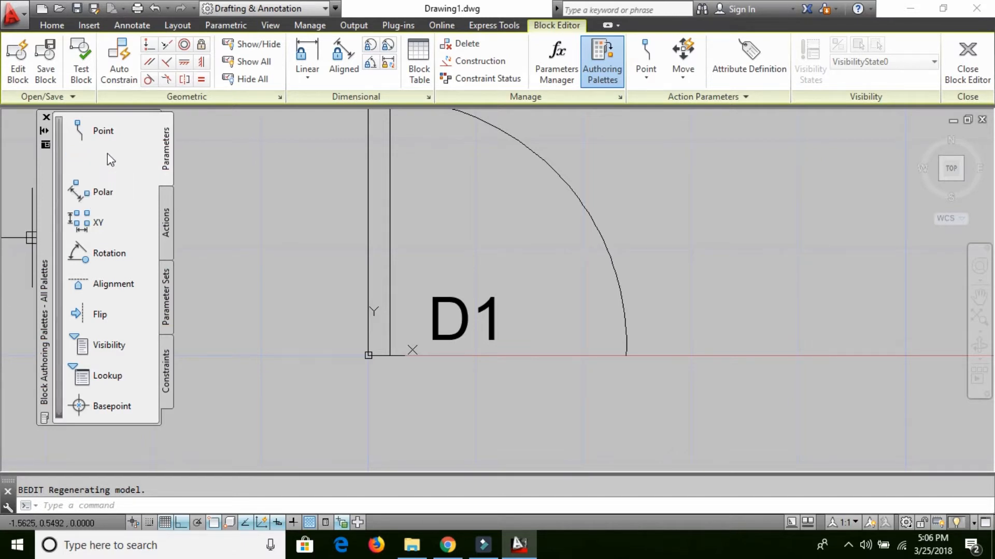
Step: Add a linear parameter from the leaf's lower-left corner to the arc's lower end, place its label below the door, and select the parameter
{"action": "left_click", "coordinate": [100, 164]}
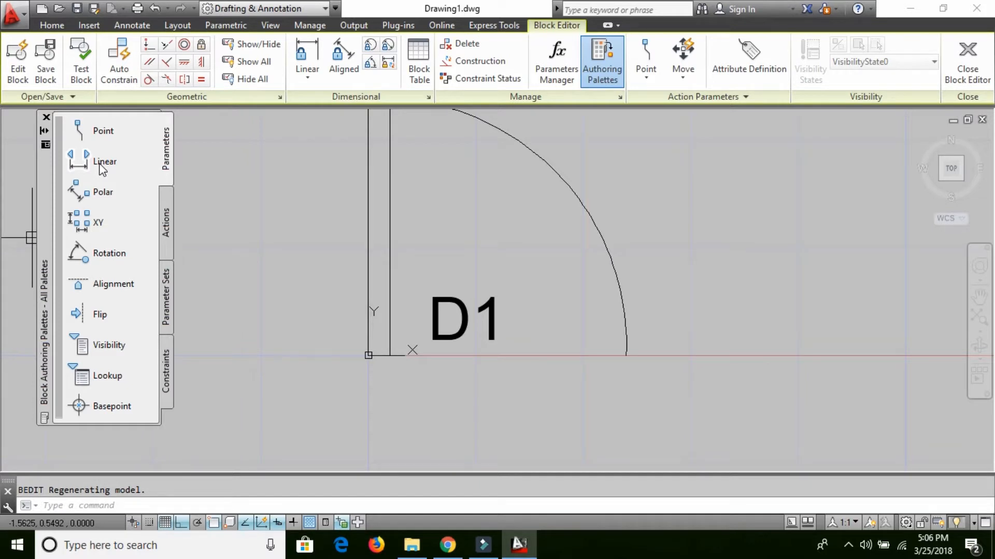
{"action": "left_click", "coordinate": [82, 174]}
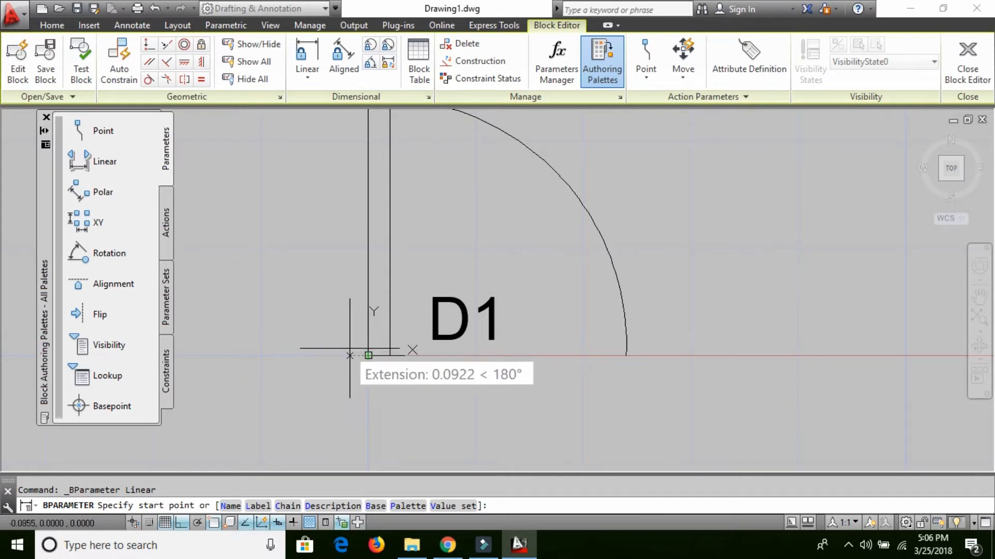
{"action": "left_click", "coordinate": [368, 355]}
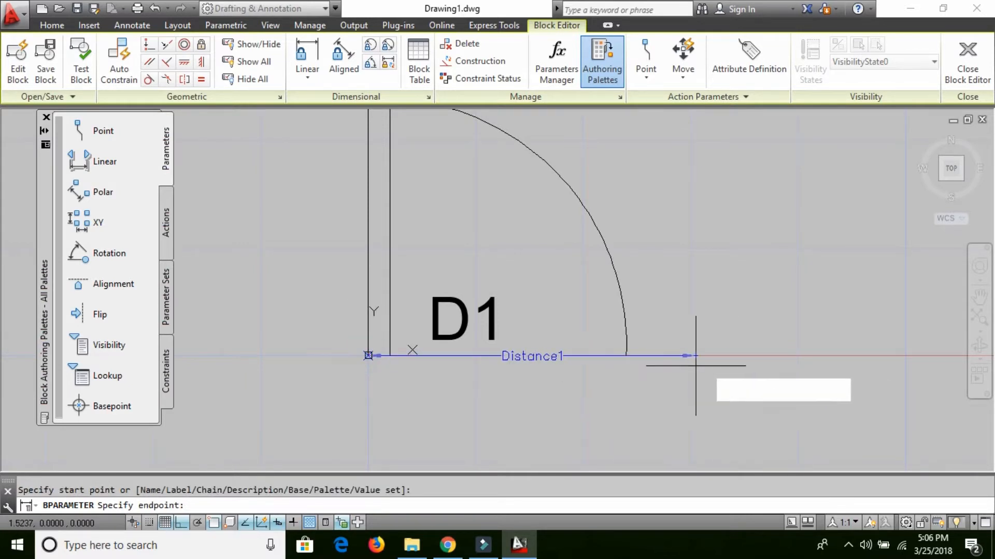
{"action": "left_click", "coordinate": [626, 356]}
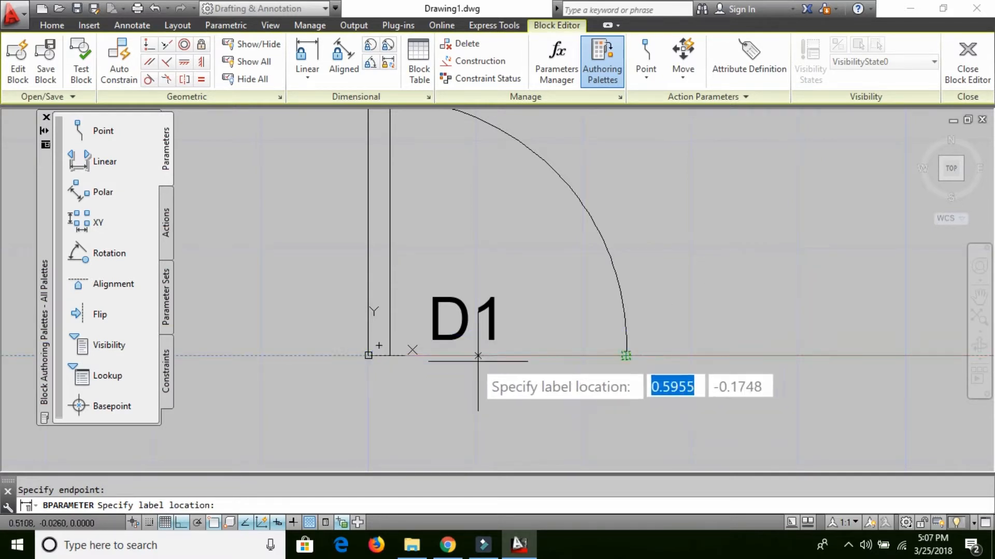
{"action": "left_click", "coordinate": [490, 389]}
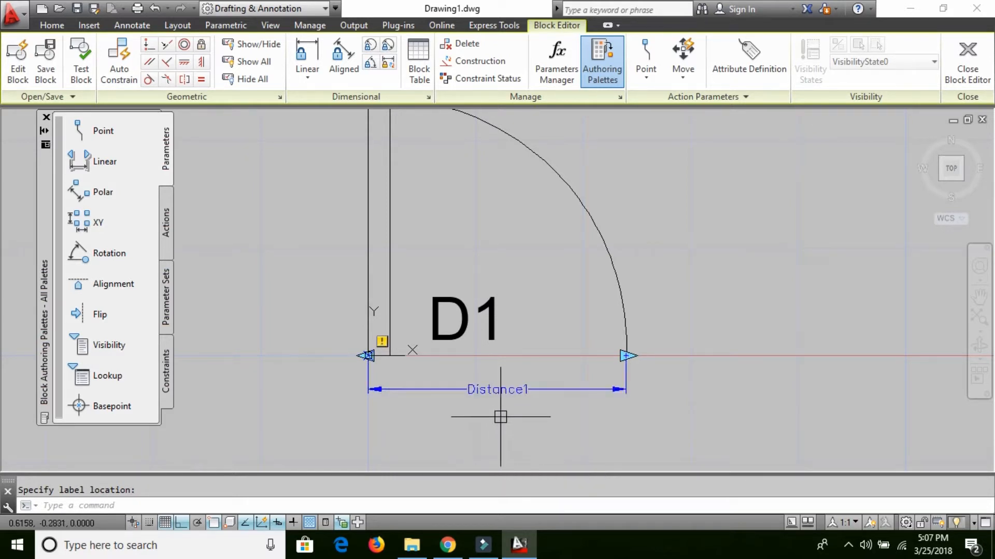
{"action": "left_click", "coordinate": [502, 391]}
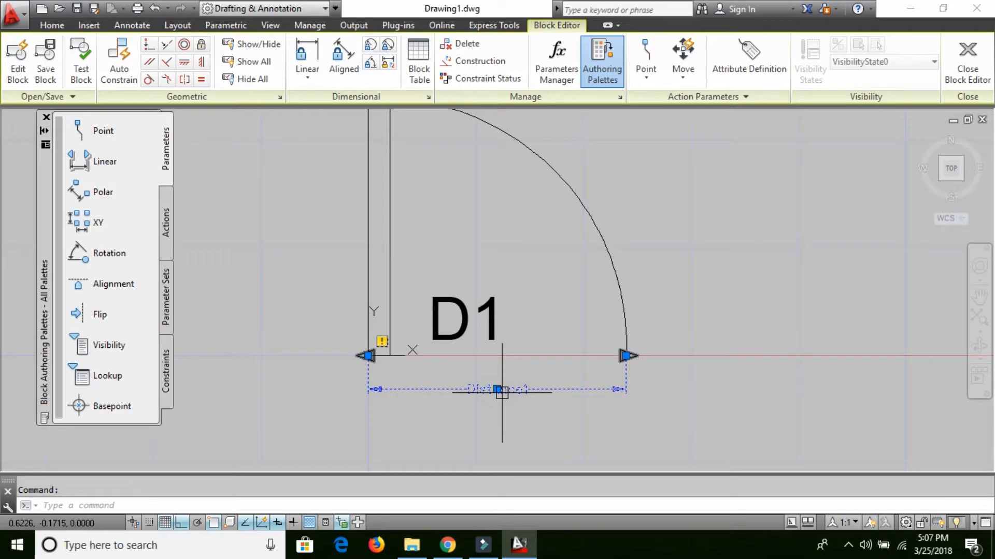
Step: Set the grip display of the door's linear parameter to 1
{"action": "right_click", "coordinate": [501, 391]}
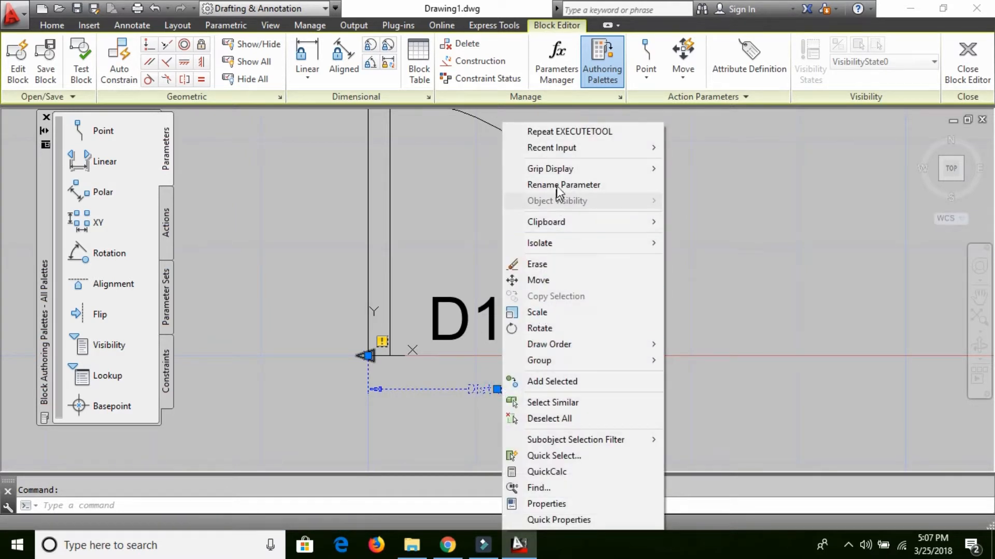
{"action": "mouse_move", "coordinate": [559, 174]}
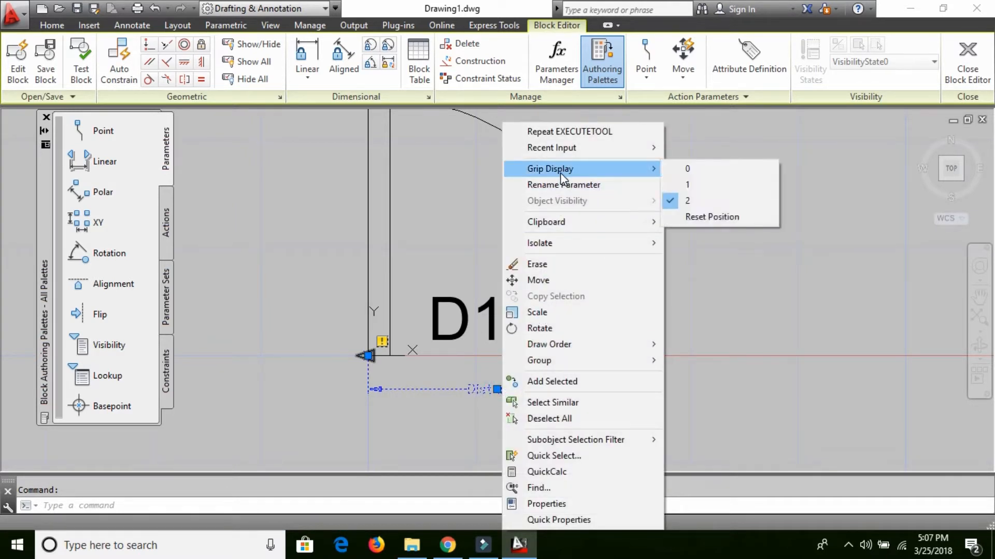
{"action": "left_click", "coordinate": [703, 188]}
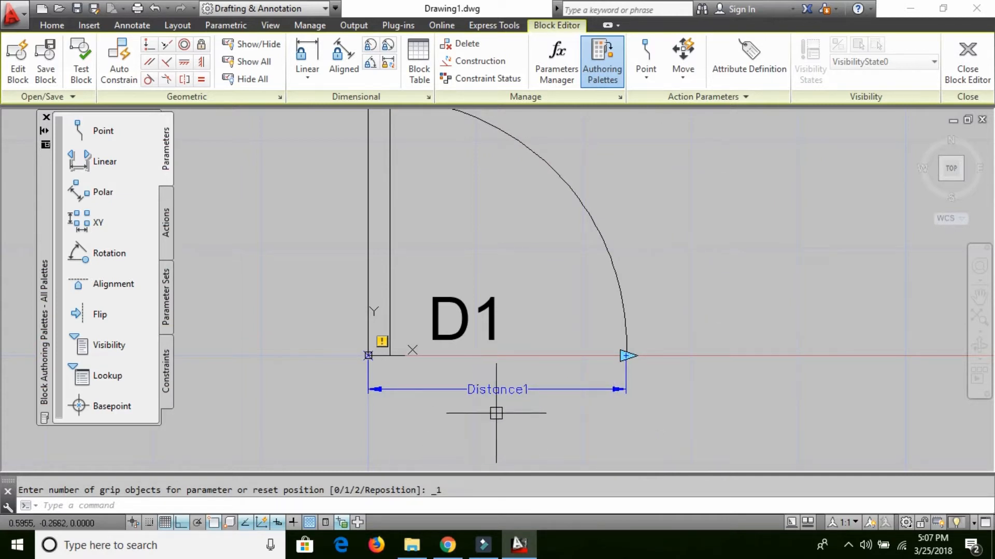
Step: Try to attach a Rotate action to the Distance1 linear parameter
{"action": "scroll", "coordinate": [546, 346], "scroll_direction": "down", "scroll_amount": 5}
{"action": "scroll", "coordinate": [542, 269], "scroll_direction": "up", "scroll_amount": 2}
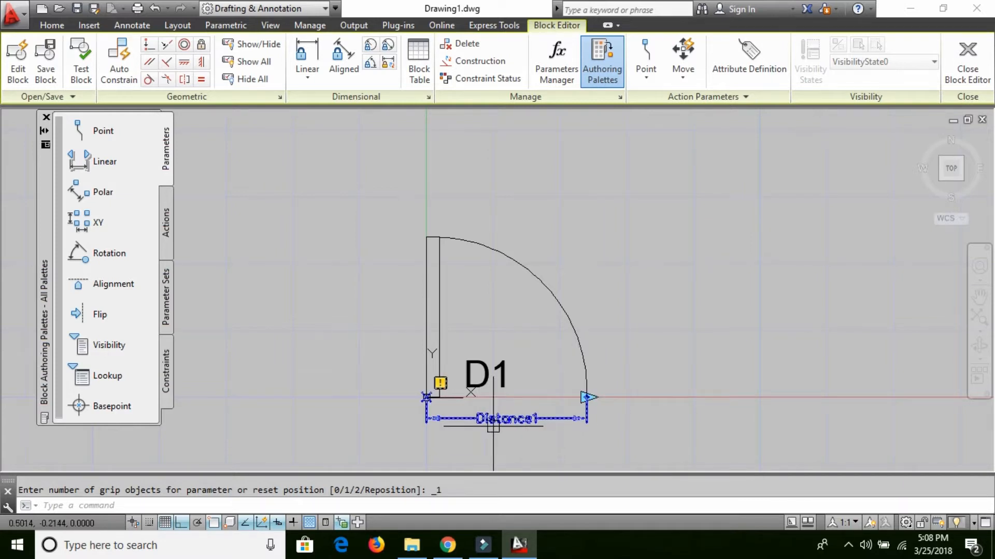
{"action": "left_click", "coordinate": [165, 216]}
{"action": "left_click", "coordinate": [528, 419]}
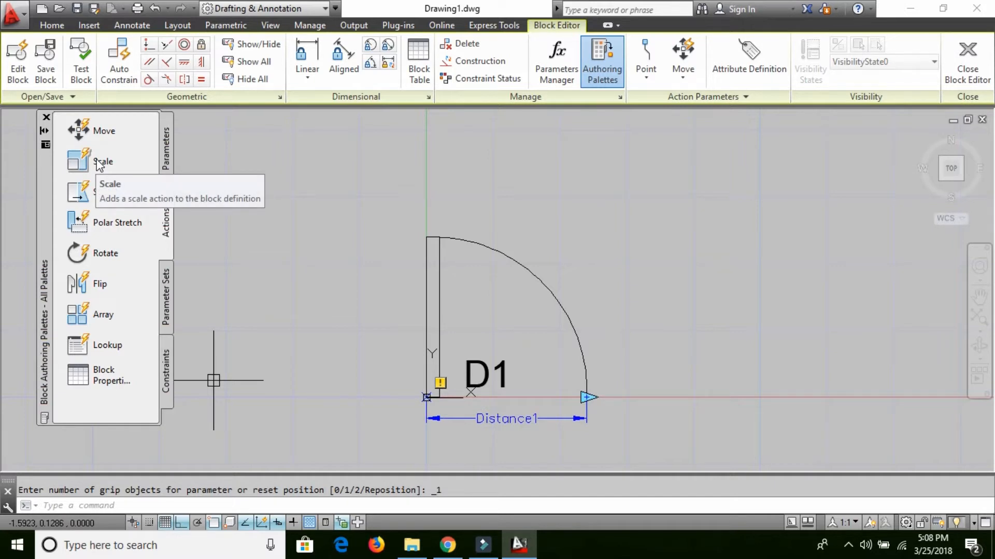
{"action": "left_click", "coordinate": [86, 256]}
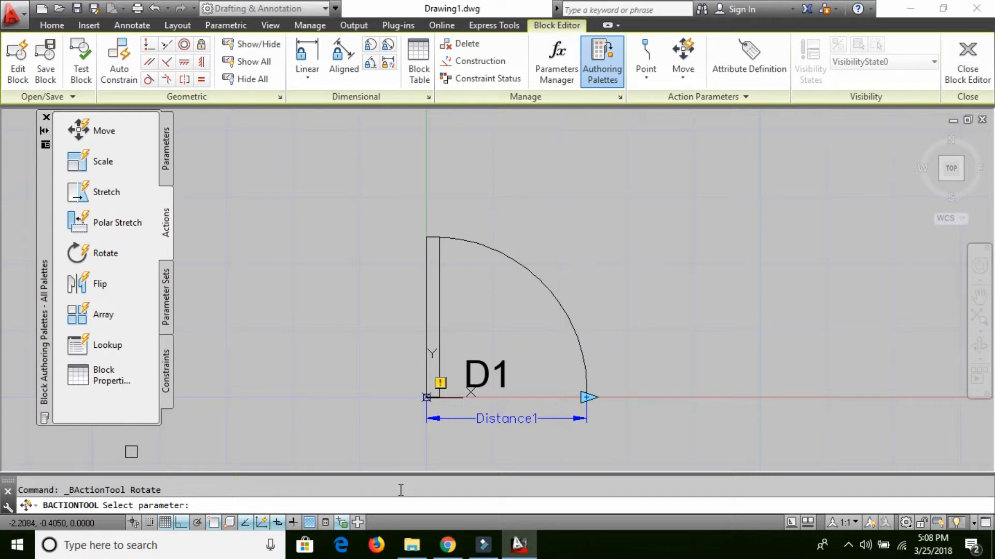
{"action": "left_click", "coordinate": [514, 420]}
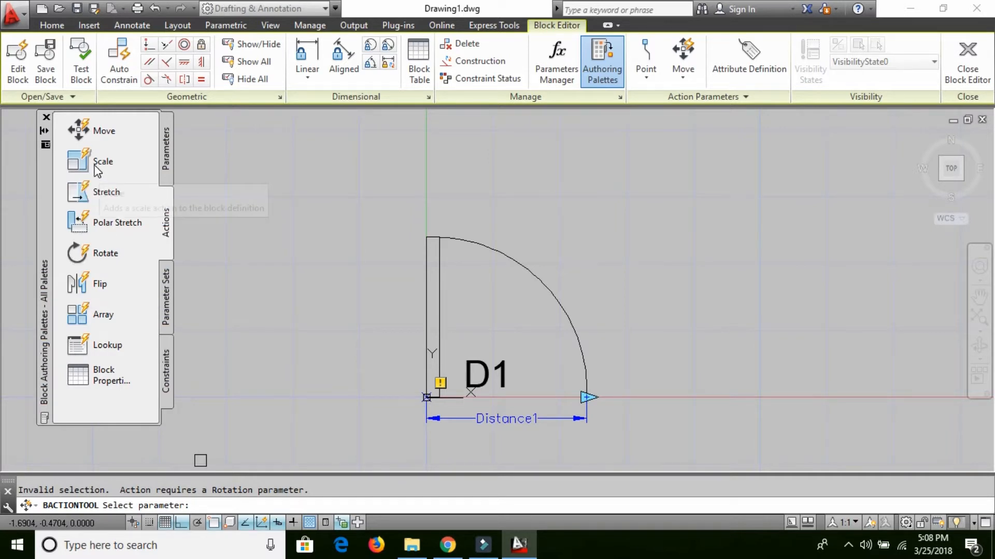
Step: Add a Scale action to the Distance1 parameter covering the whole door and its label, and close the Block Editor, saving DOOR1
{"action": "left_click", "coordinate": [78, 165]}
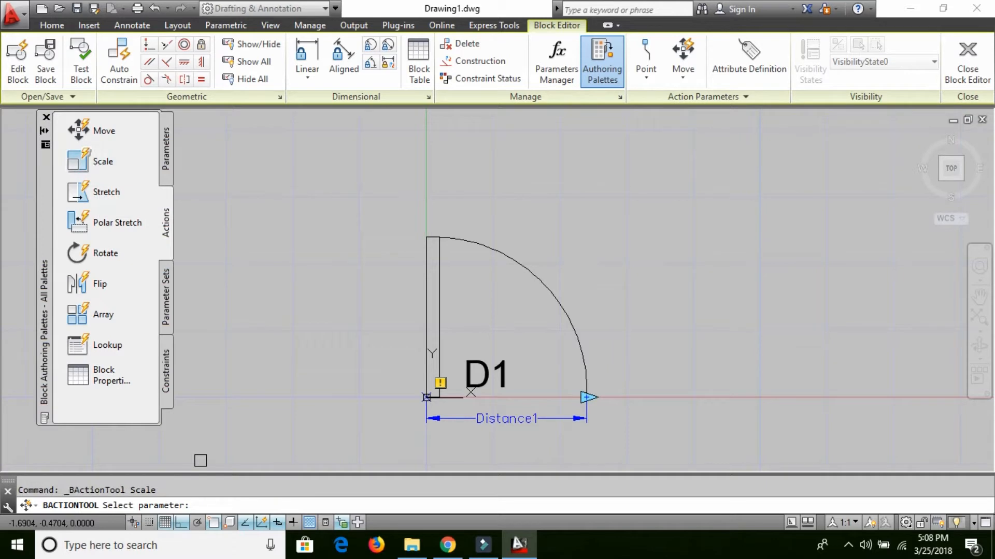
{"action": "left_click", "coordinate": [529, 415]}
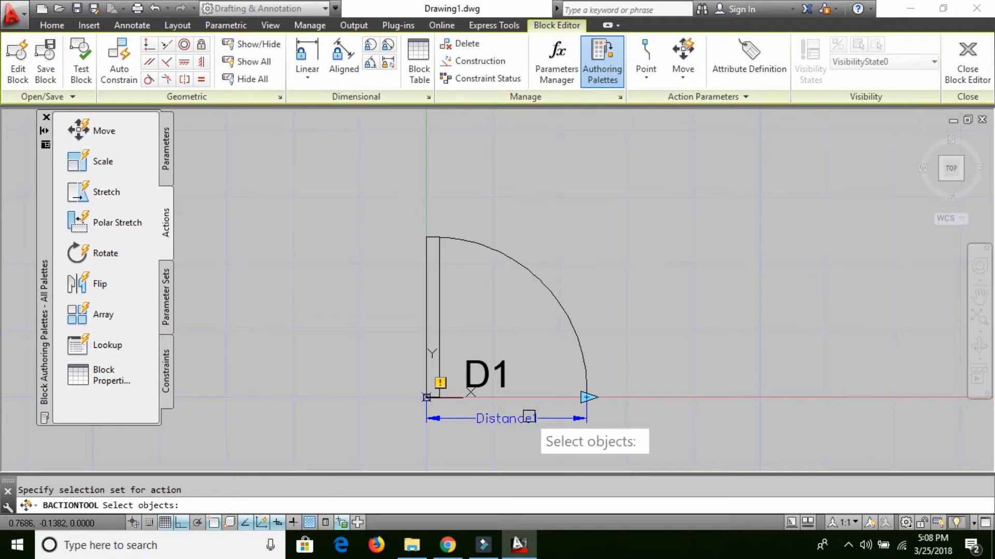
{"action": "left_click", "coordinate": [339, 194]}
{"action": "left_click", "coordinate": [652, 432]}
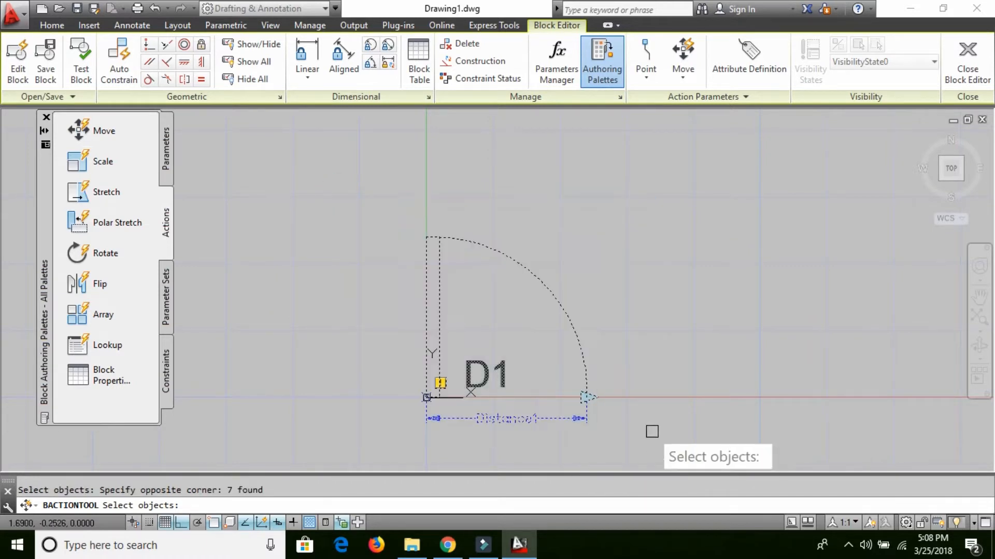
{"action": "key", "text": "Return"}
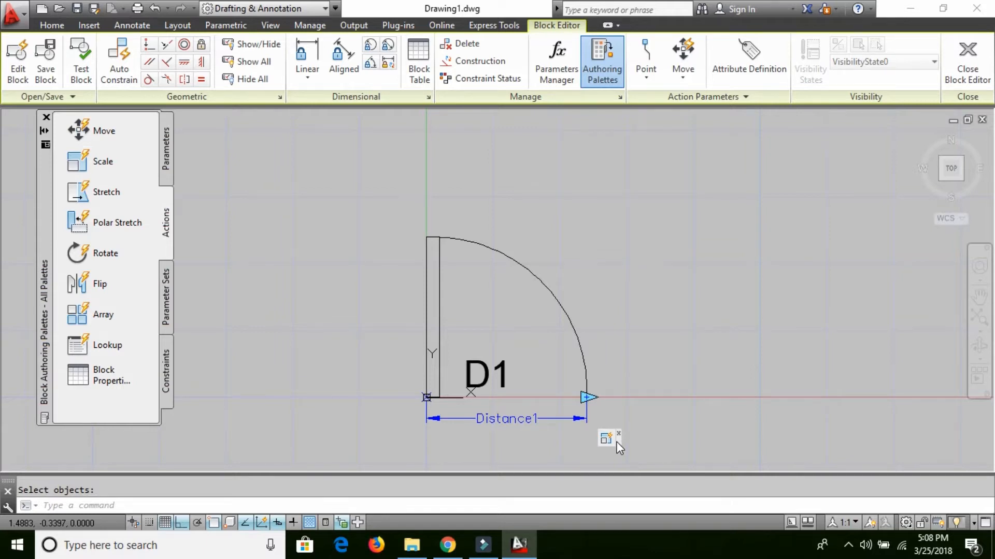
{"action": "left_click", "coordinate": [970, 66]}
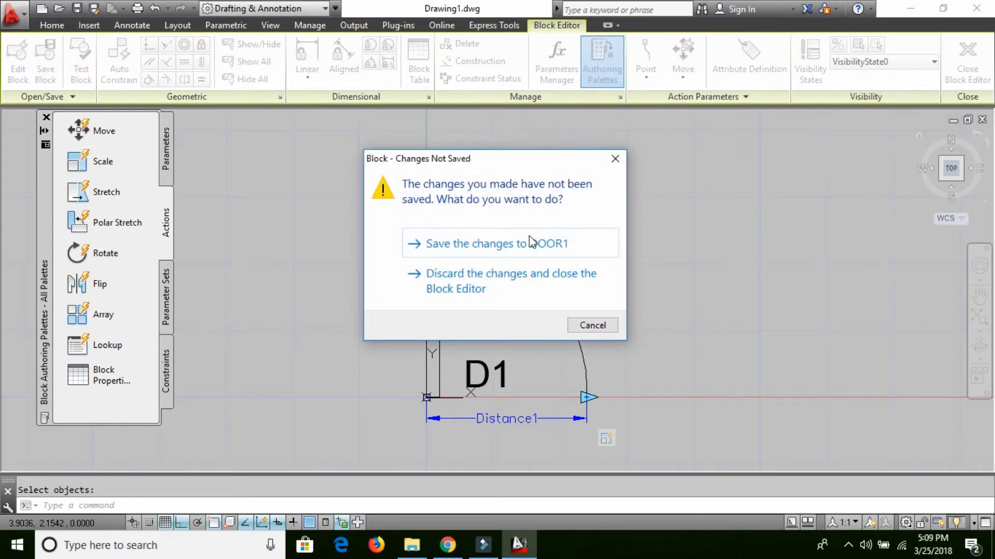
{"action": "left_click", "coordinate": [531, 245]}
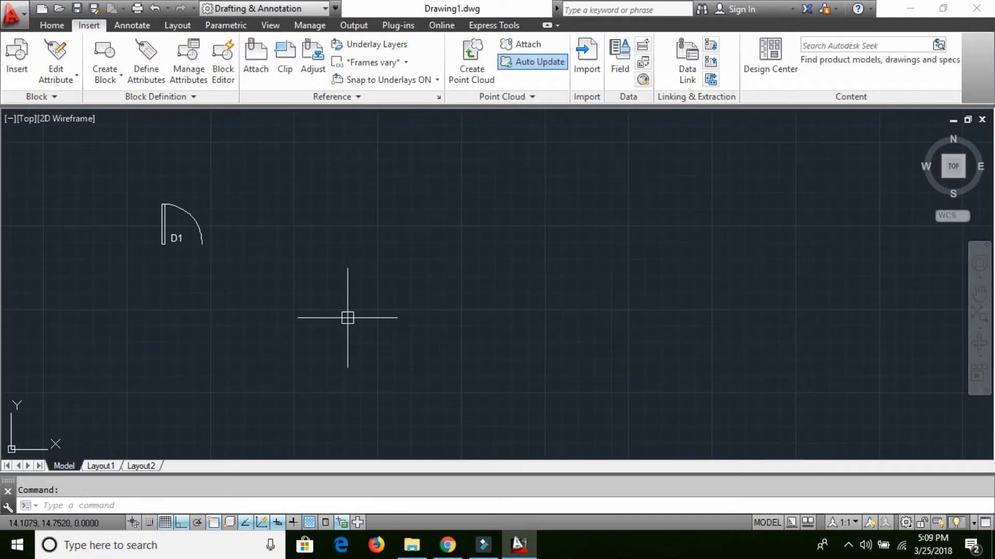
Step: Insert four more DOOR1 blocks at separate free points in the drawing, at scale 1 and rotation 0
{"action": "key", "text": "Return"}
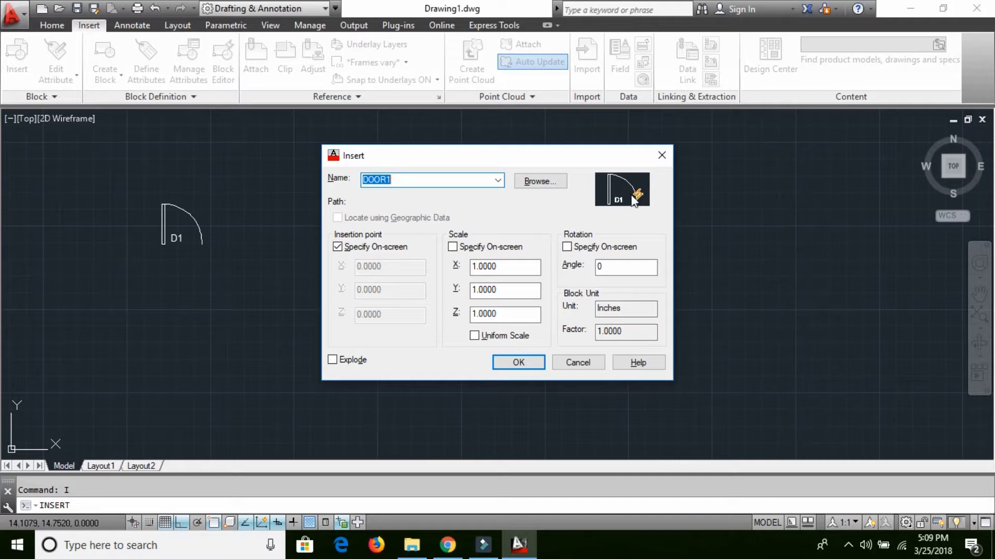
{"action": "left_click", "coordinate": [524, 364]}
{"action": "left_click", "coordinate": [303, 193]}
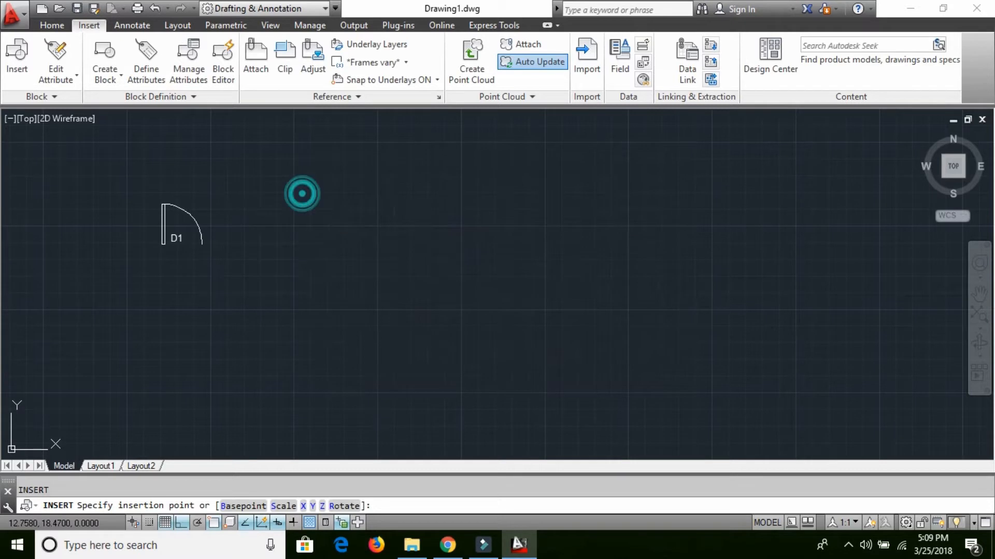
{"action": "key", "text": "Return"}
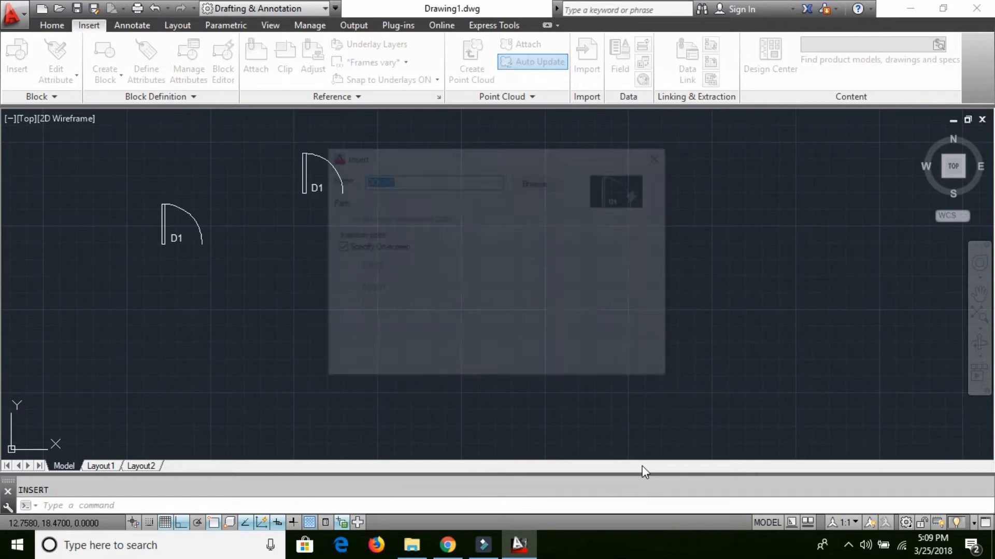
{"action": "key", "text": "Return"}
{"action": "left_click", "coordinate": [644, 310]}
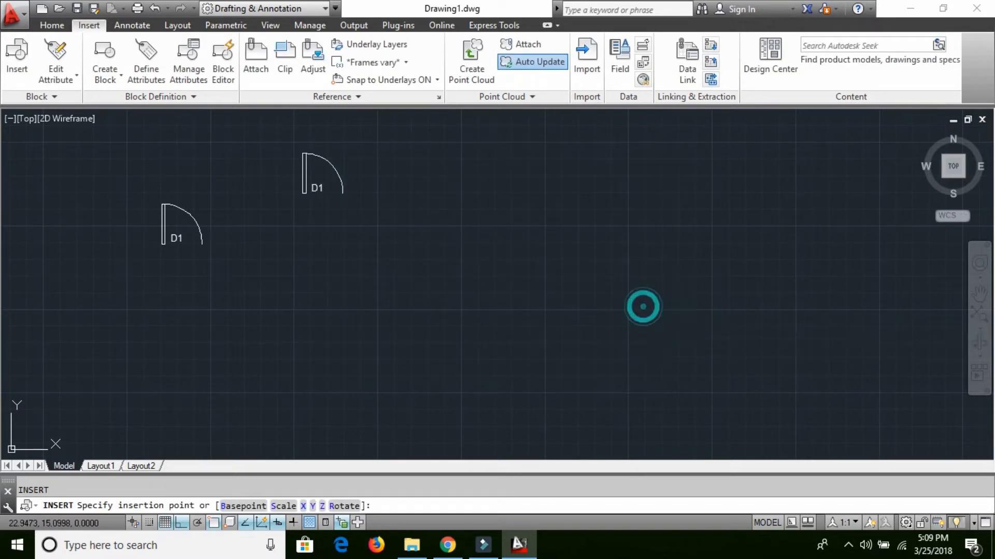
{"action": "key", "text": "Return"}
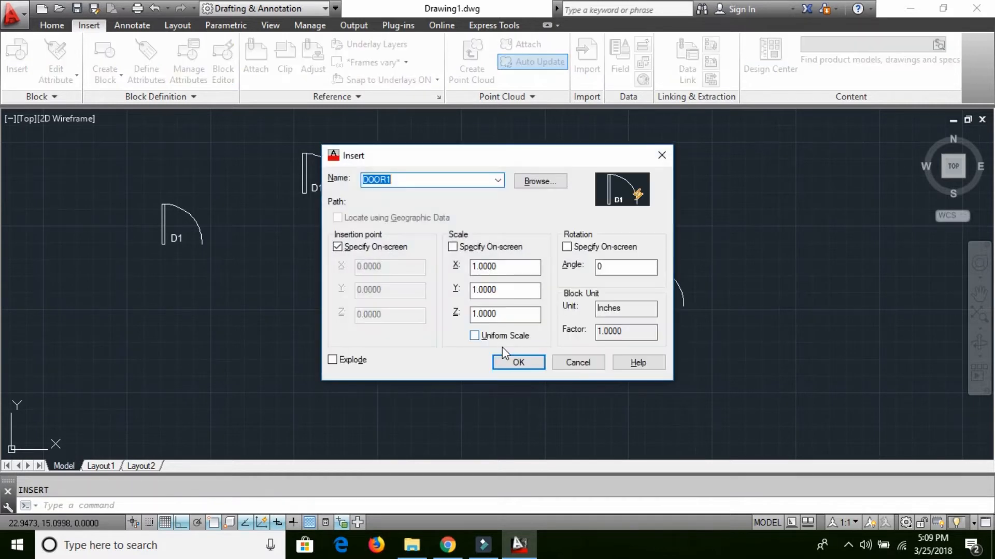
{"action": "left_click", "coordinate": [510, 358]}
{"action": "left_click", "coordinate": [408, 307]}
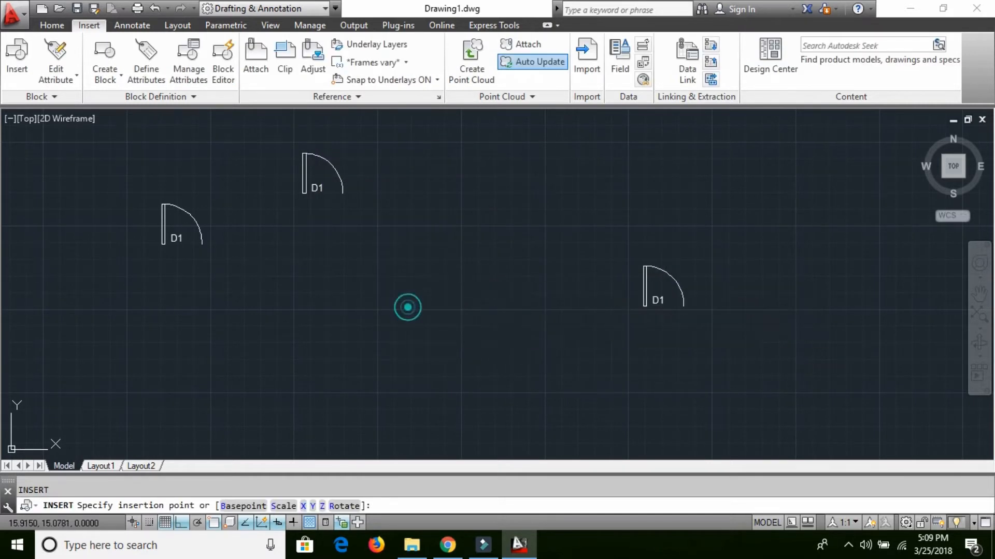
{"action": "key", "text": "Return"}
{"action": "left_click", "coordinate": [512, 358]}
{"action": "left_click", "coordinate": [520, 177]}
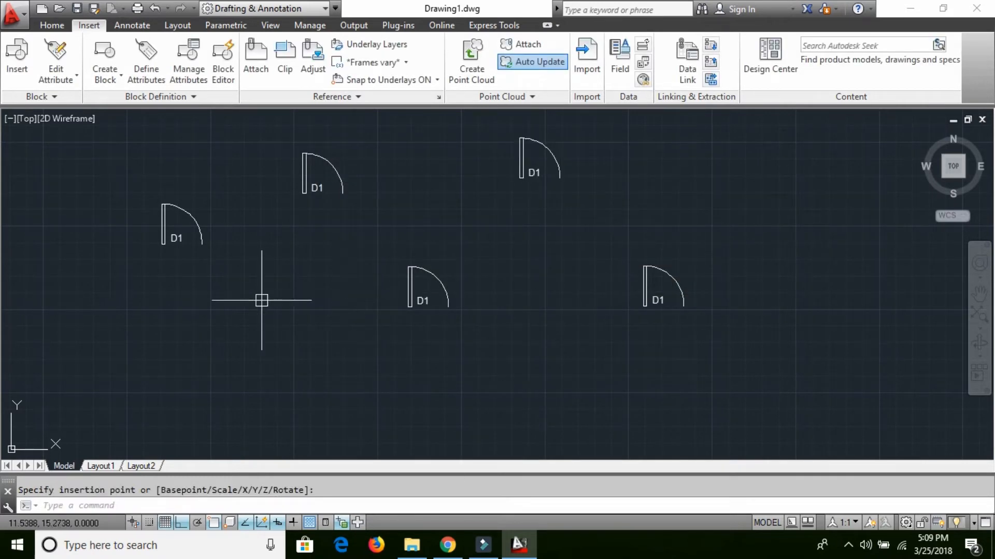
Step: Resize the original, leftmost door block to a width of 0.75 with its dynamic grip, and deselect it
{"action": "left_click", "coordinate": [185, 209]}
{"action": "left_click", "coordinate": [178, 210]}
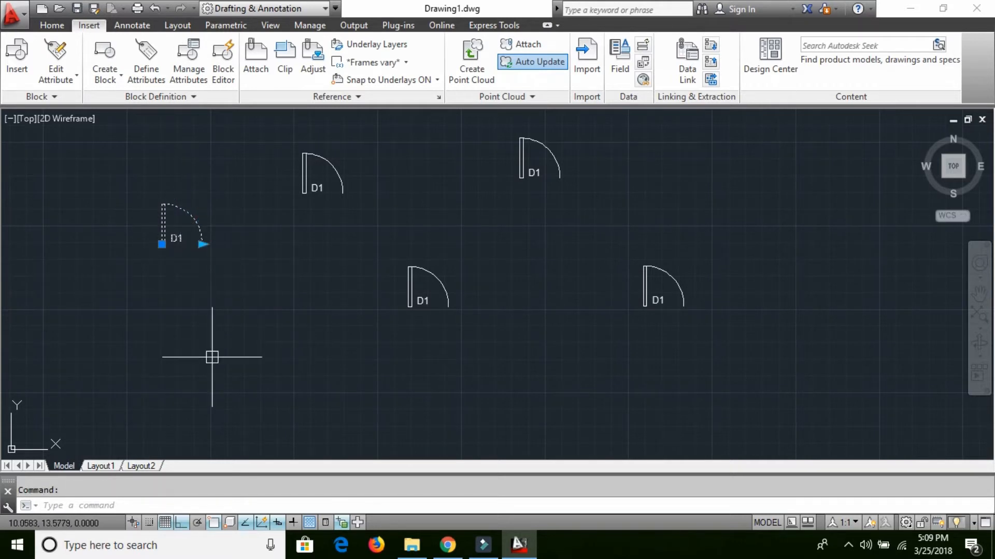
{"action": "left_click", "coordinate": [202, 244]}
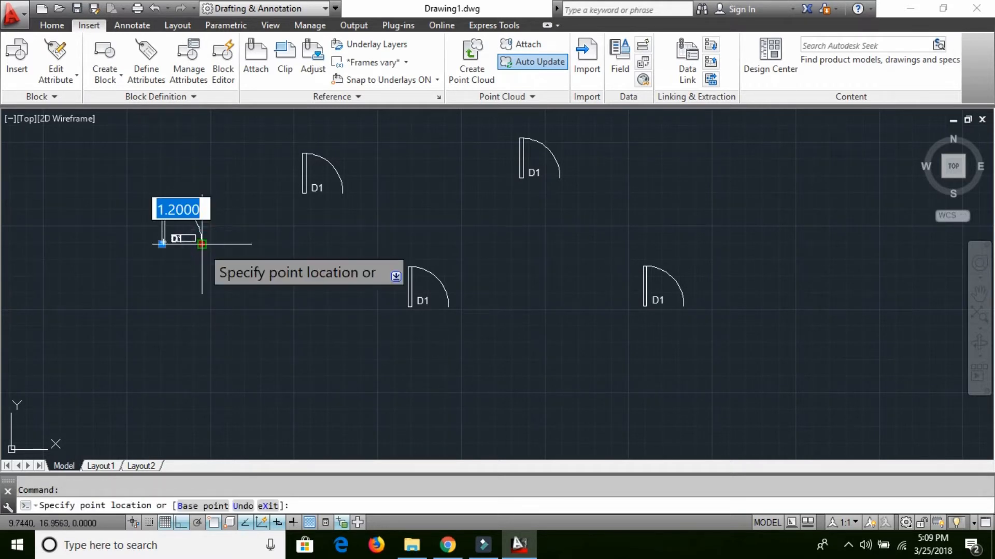
{"action": "type", "text": "0.75"}
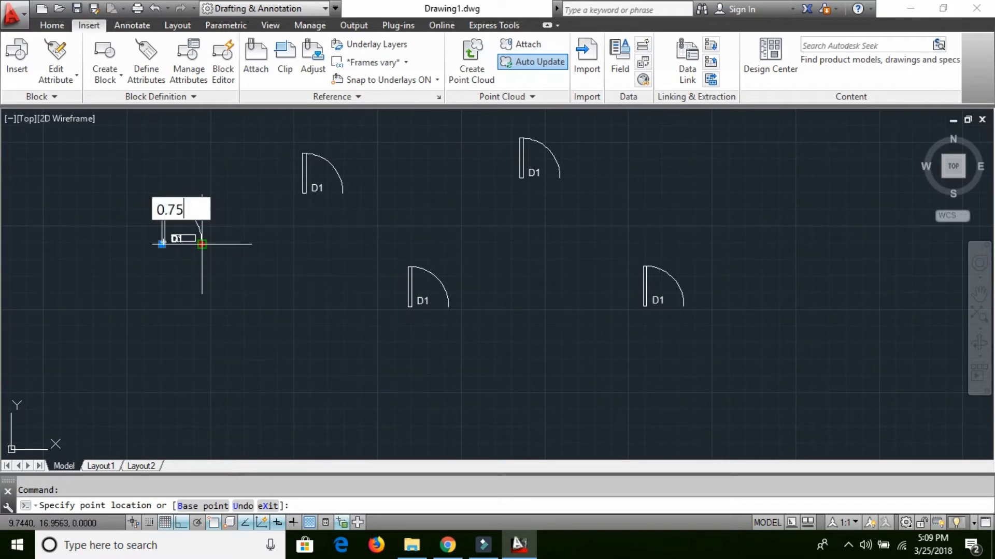
{"action": "key", "text": "Return"}
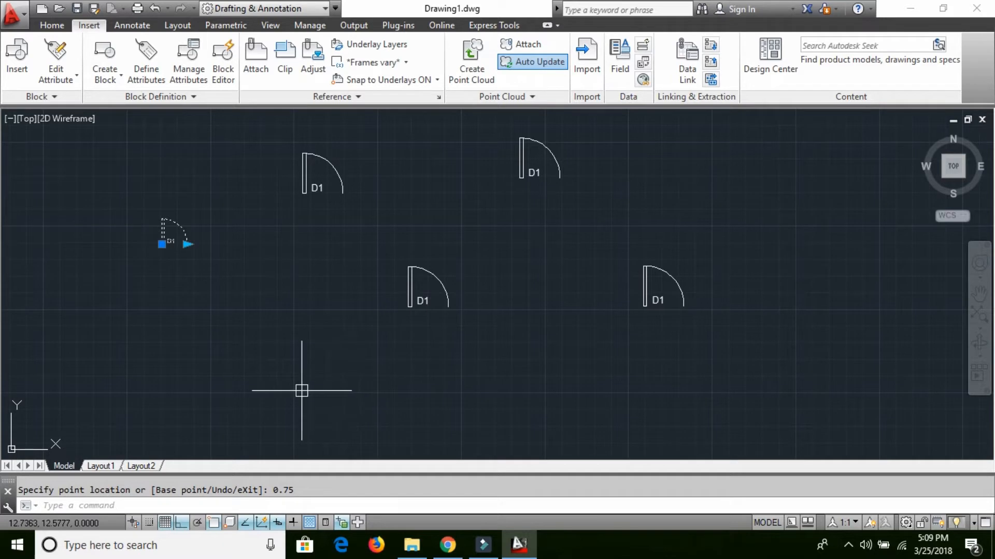
{"action": "key", "text": "Escape"}
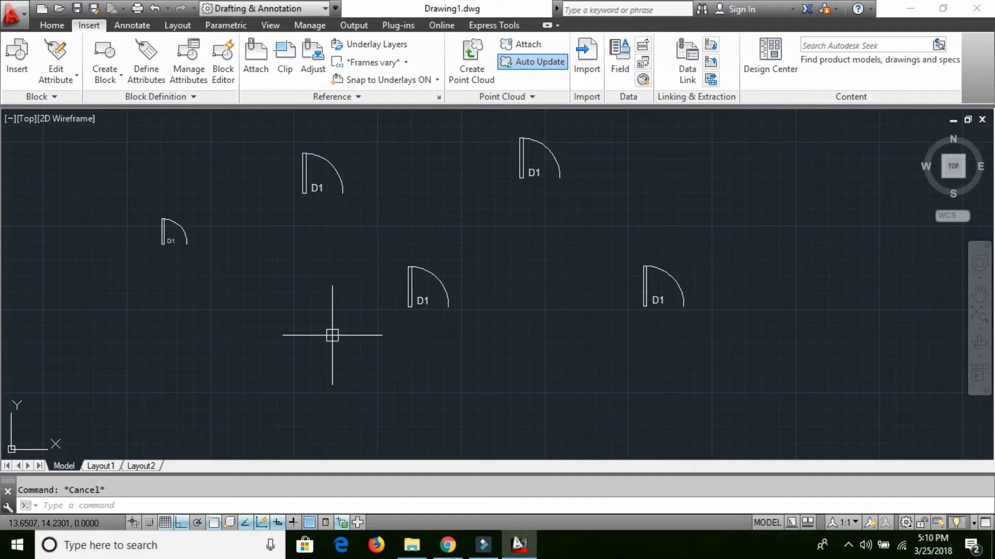
Step: Open the DOOR1 definition in the Block Editor
{"action": "type", "text": "be"}
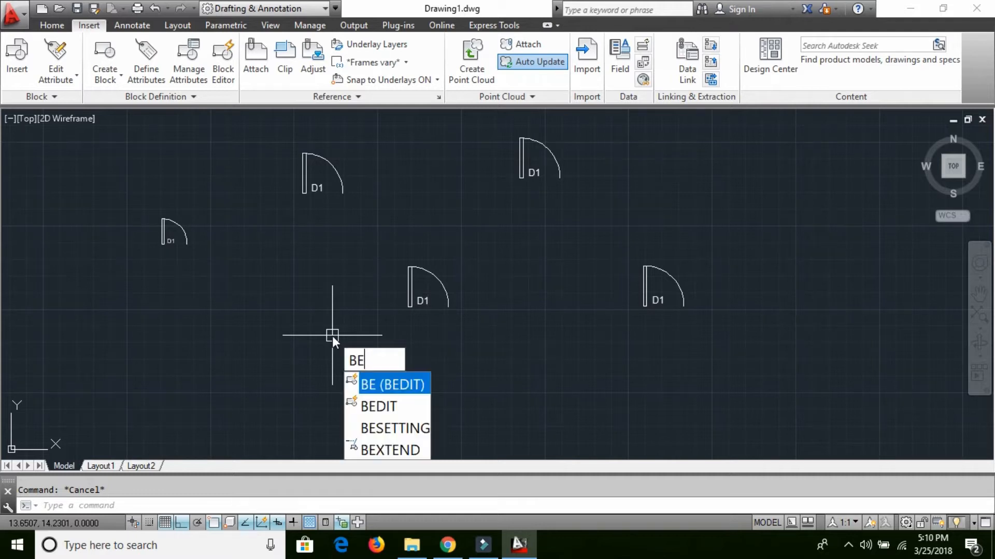
{"action": "key", "text": "Return"}
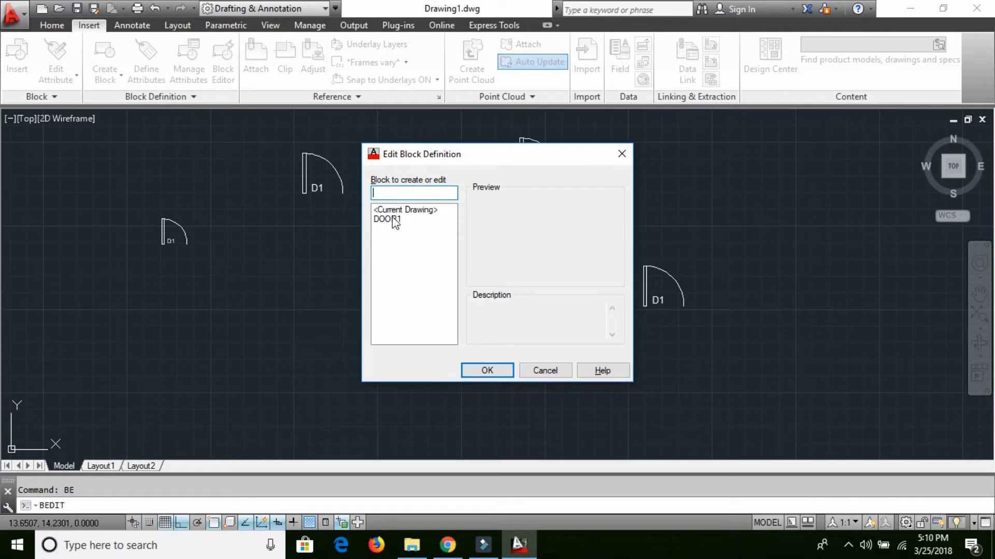
{"action": "left_click", "coordinate": [394, 220]}
{"action": "left_click", "coordinate": [485, 372]}
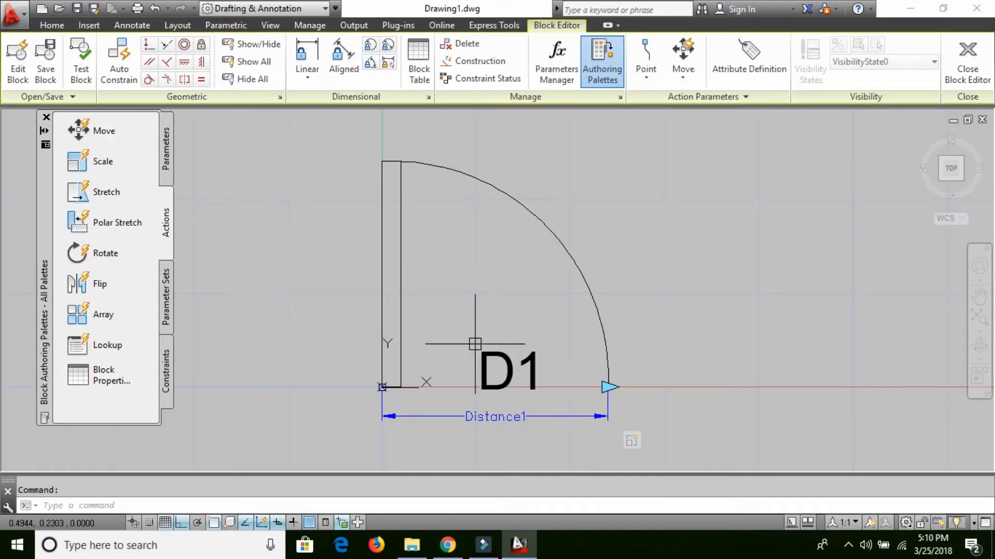
Step: Erase the D1 text from the block and close the Block Editor, saving the changes to DOOR1
{"action": "left_click", "coordinate": [495, 358]}
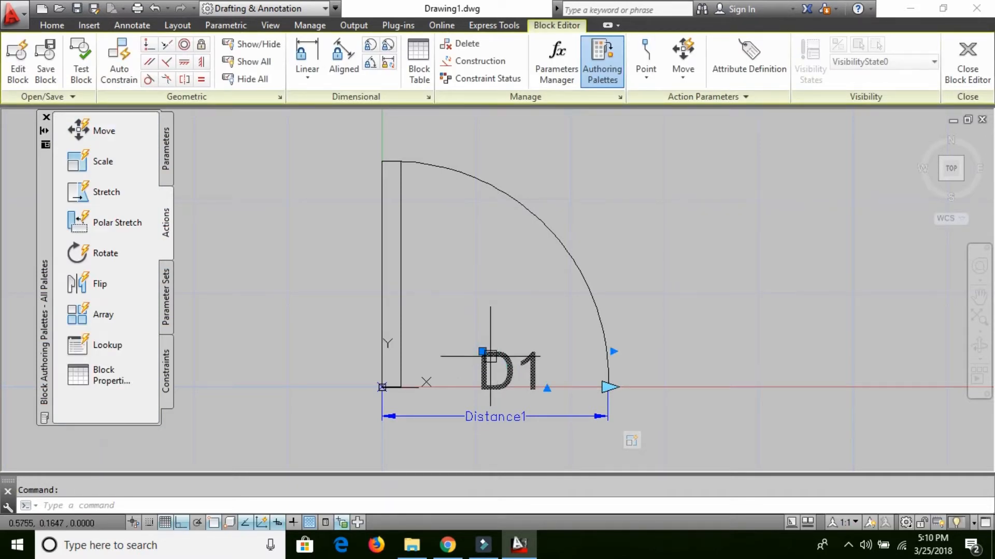
{"action": "key", "text": "Delete"}
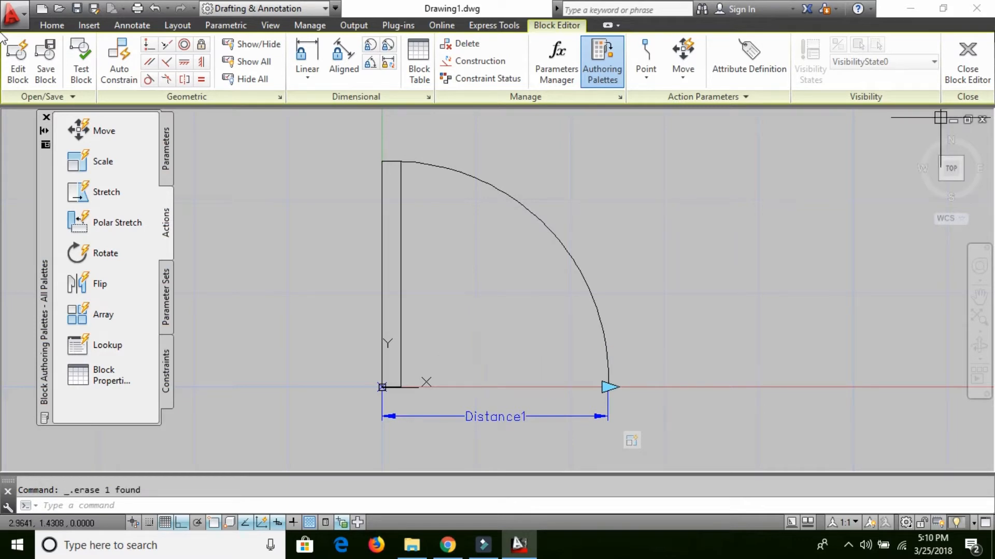
{"action": "left_click", "coordinate": [967, 58]}
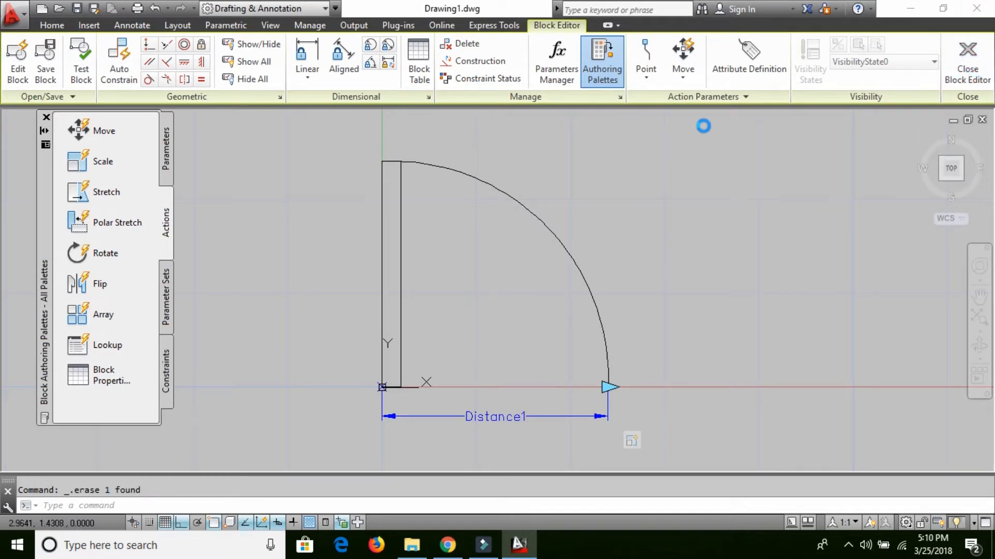
{"action": "left_click", "coordinate": [421, 267]}
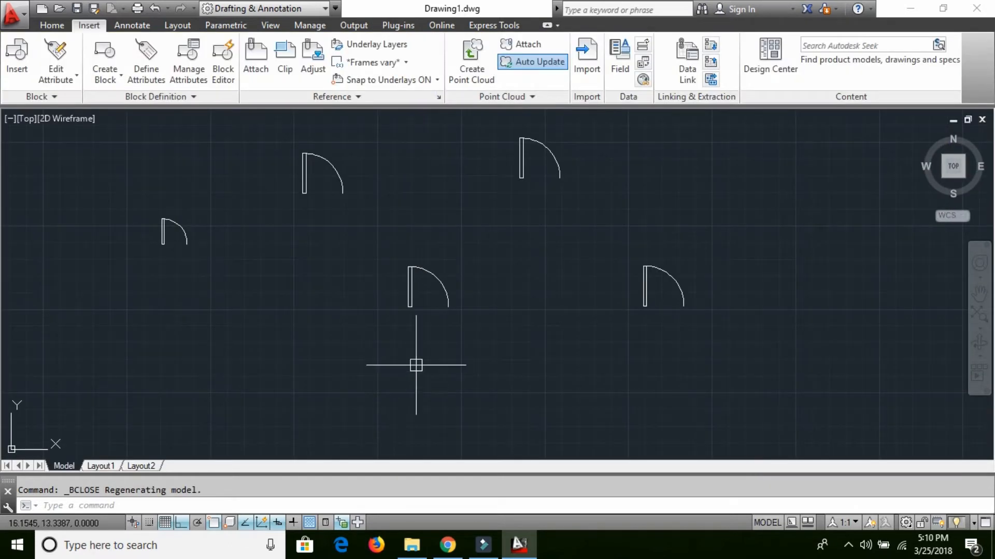
Step: Select and erase all the door blocks in the drawing
{"action": "left_click", "coordinate": [438, 277]}
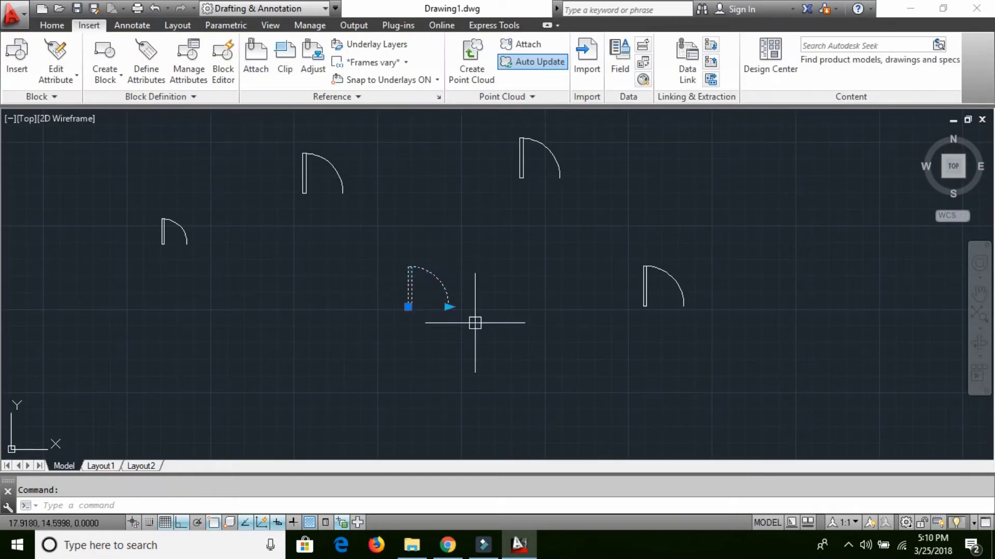
{"action": "left_click", "coordinate": [670, 284]}
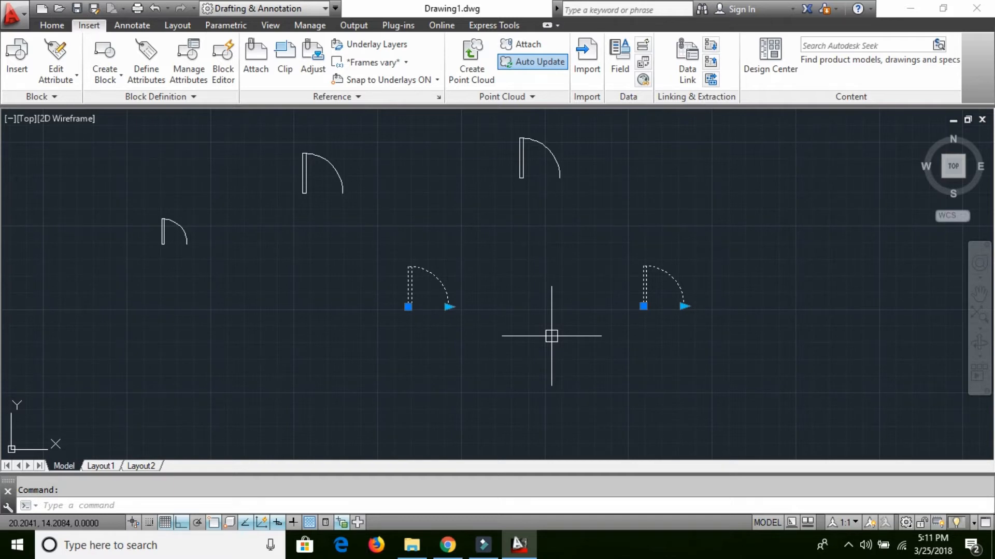
{"action": "key", "text": "ctrl+a"}
{"action": "key", "text": "Delete"}
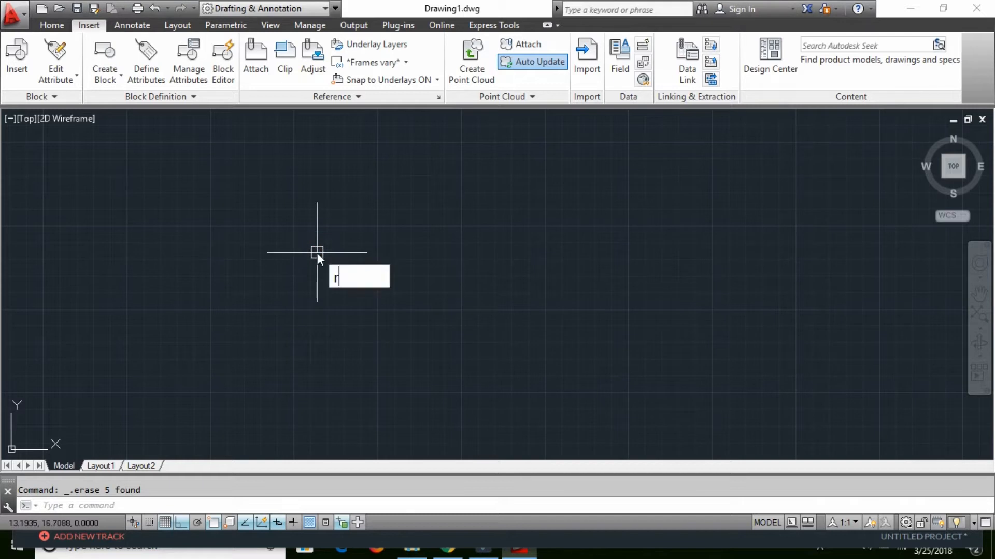
Step: Draw a large square for the monitor and a narrow rectangle of about the same height beside it for the CPU tower
{"action": "type", "text": "rec"}
{"action": "key", "text": "Return"}
{"action": "left_click", "coordinate": [121, 203]}
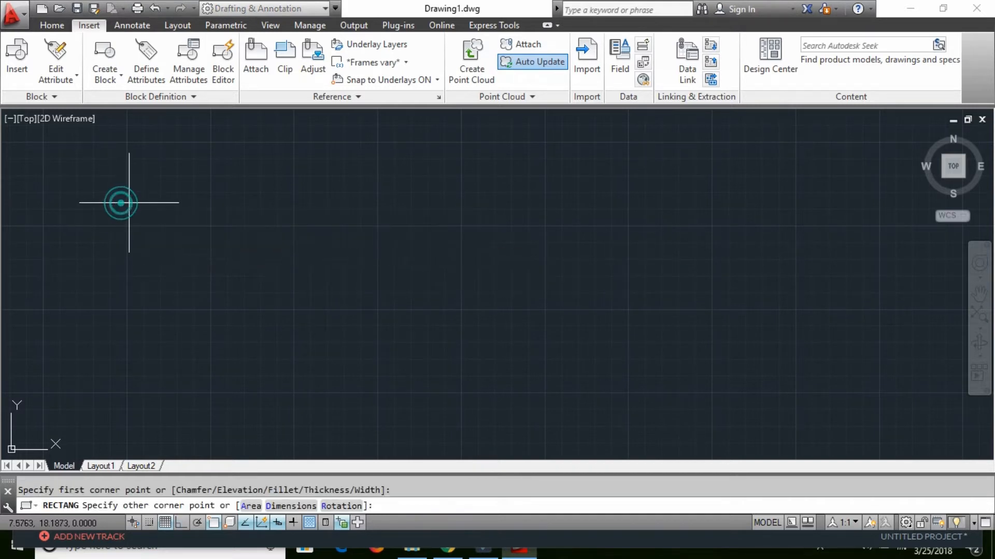
{"action": "left_click", "coordinate": [239, 321]}
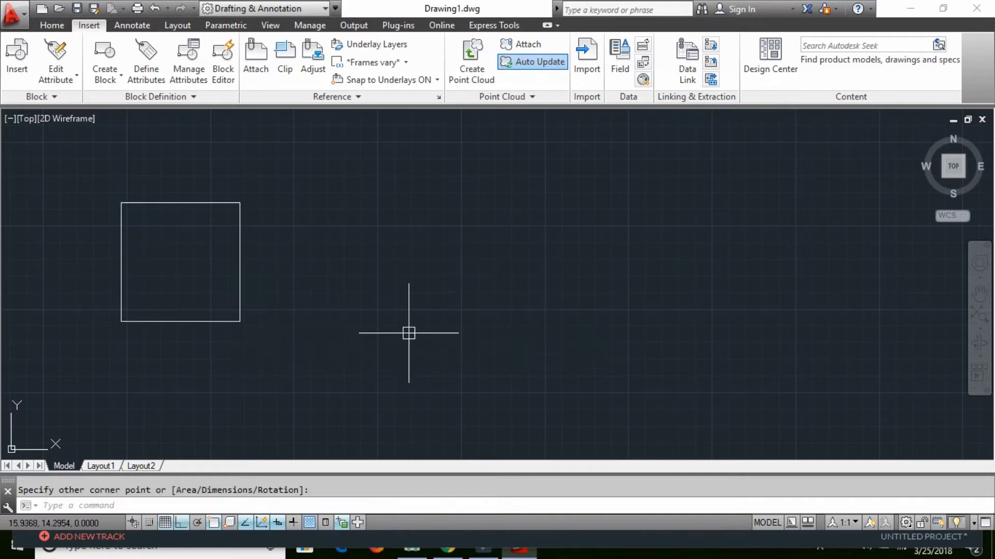
{"action": "type", "text": "rec"}
{"action": "key", "text": "Return"}
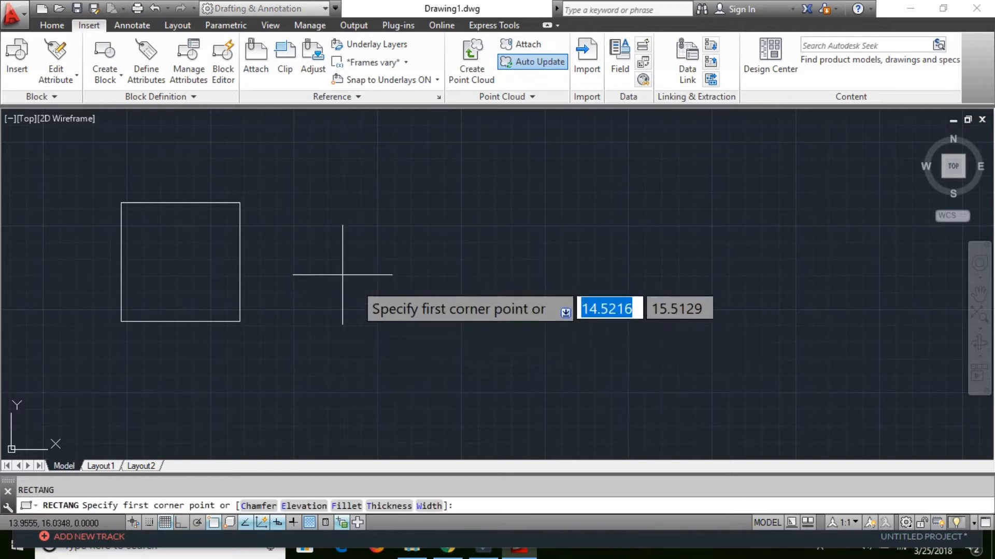
{"action": "left_click", "coordinate": [269, 206]}
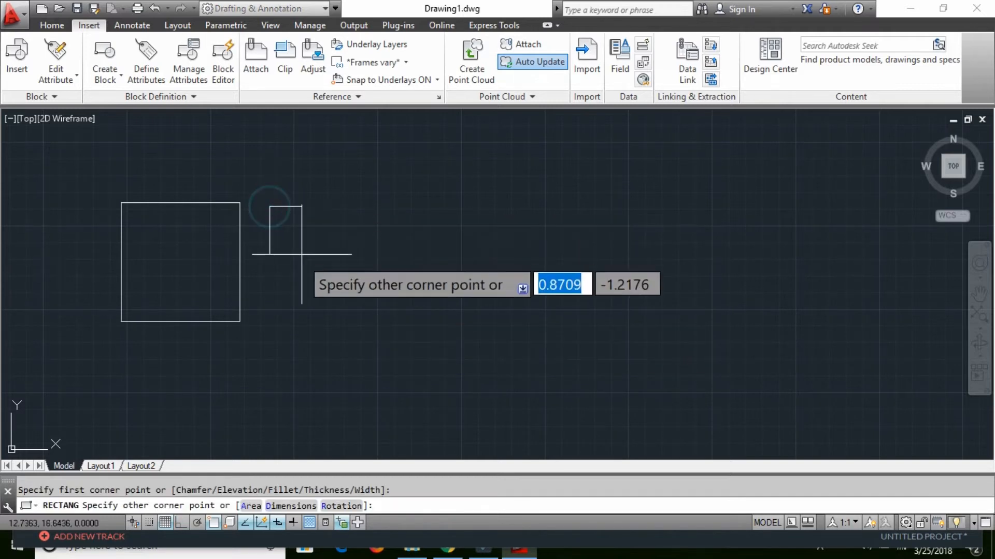
{"action": "left_click", "coordinate": [320, 322]}
Step: Draw a small rectangle for the stand, starting on the lower edge of the monitor square
{"action": "type", "text": "rec"}
{"action": "key", "text": "Return"}
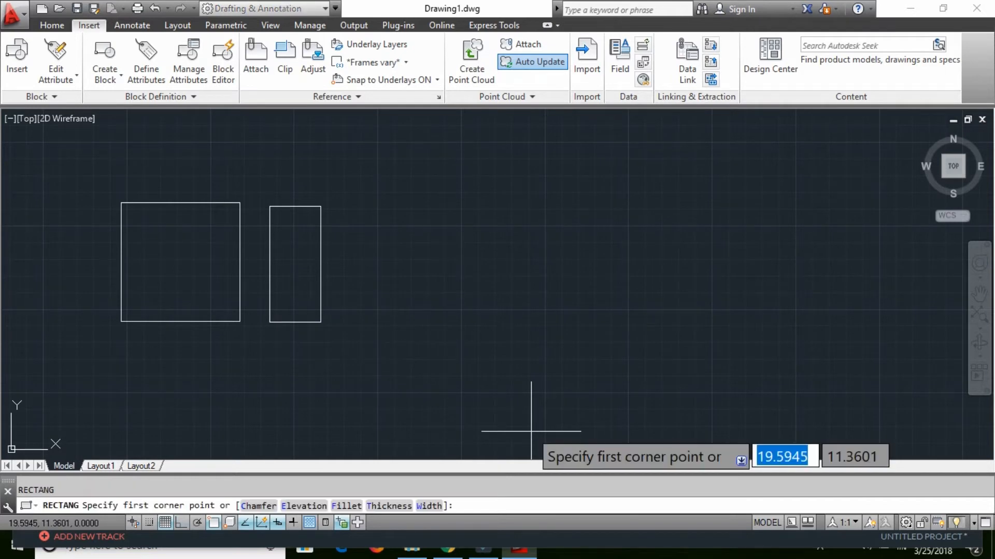
{"action": "left_click", "coordinate": [153, 321]}
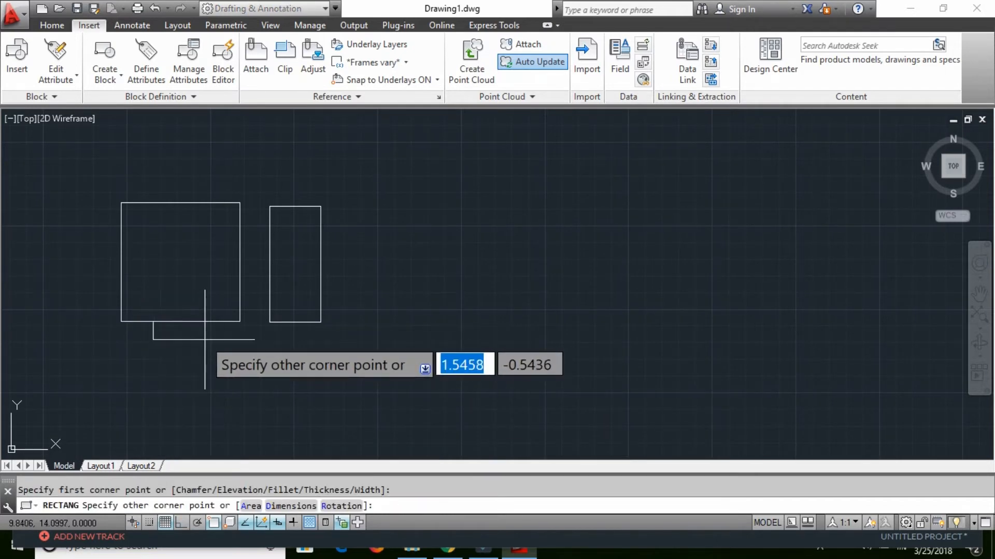
{"action": "left_click", "coordinate": [205, 340]}
Step: Reshape the monitor stand with its grips, raising its lower edge and stretching both lower corners outward into a flat trapezoid
{"action": "scroll", "coordinate": [302, 380], "scroll_direction": "up", "scroll_amount": 4}
{"action": "middle_click_drag", "start_coordinate": [267, 399], "coordinate": [263, 355]}
{"action": "left_click", "coordinate": [322, 393]}
{"action": "left_click", "coordinate": [302, 344]}
{"action": "left_click", "coordinate": [316, 367]}
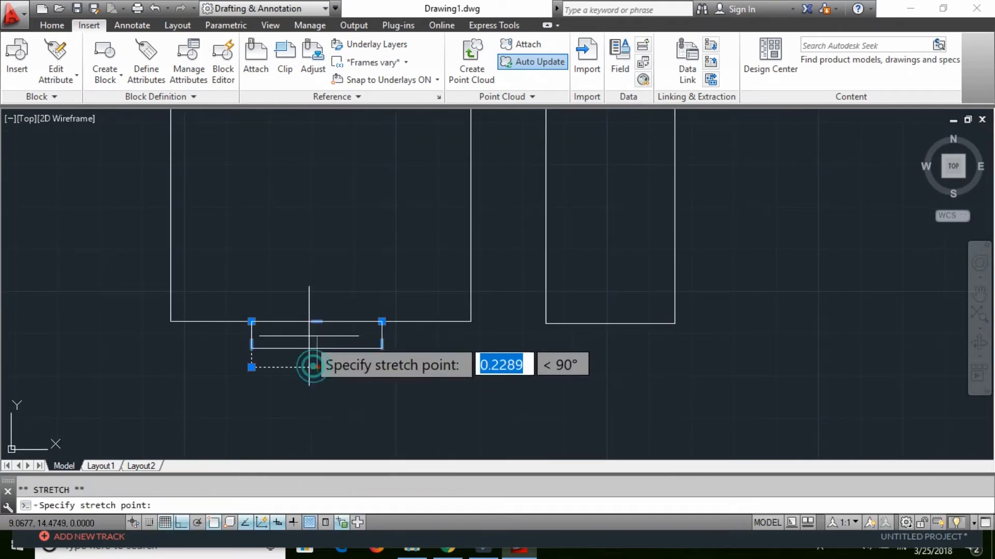
{"action": "left_click", "coordinate": [311, 339]}
{"action": "left_click", "coordinate": [382, 339]}
{"action": "left_click", "coordinate": [409, 340]}
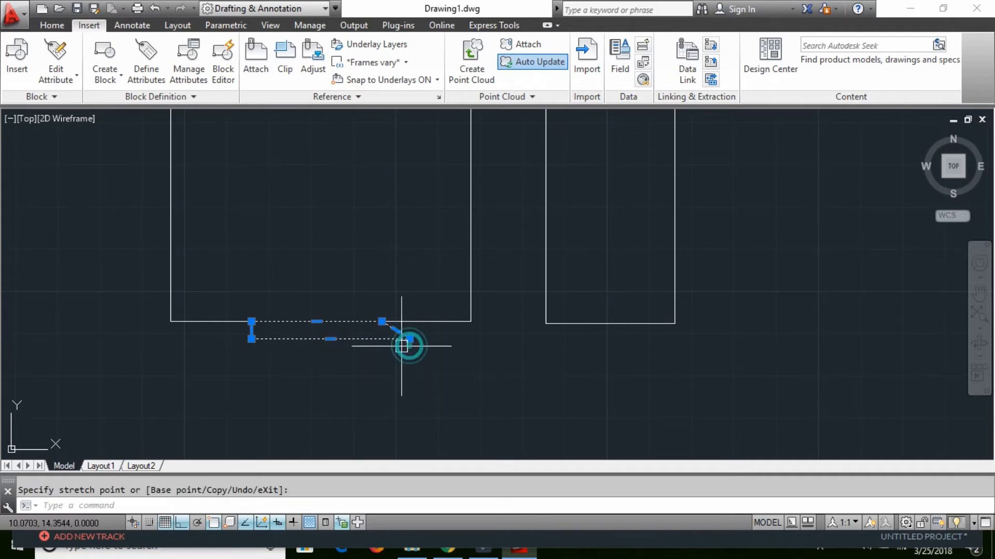
{"action": "left_click", "coordinate": [251, 339]}
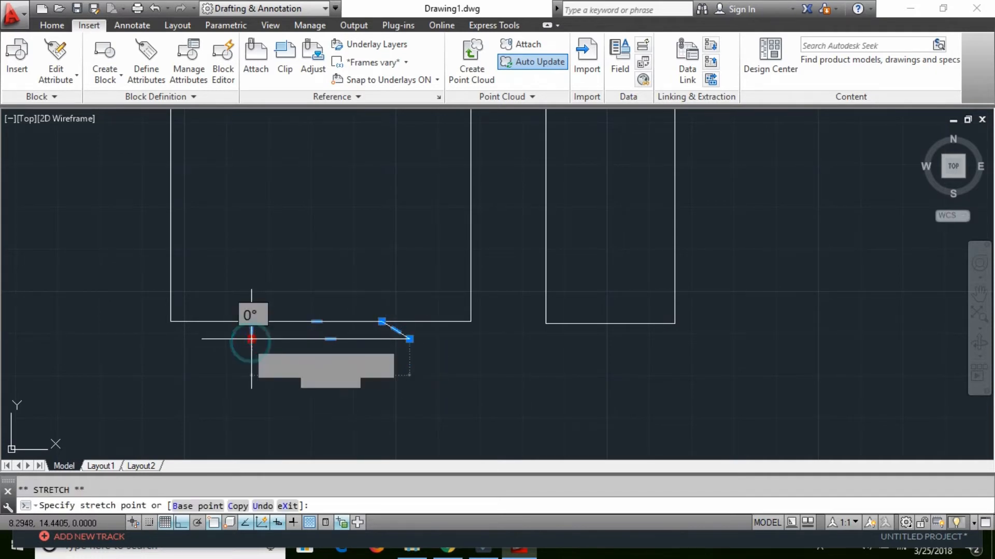
{"action": "left_click", "coordinate": [218, 348]}
{"action": "scroll", "coordinate": [338, 377], "scroll_direction": "down", "scroll_amount": 2}
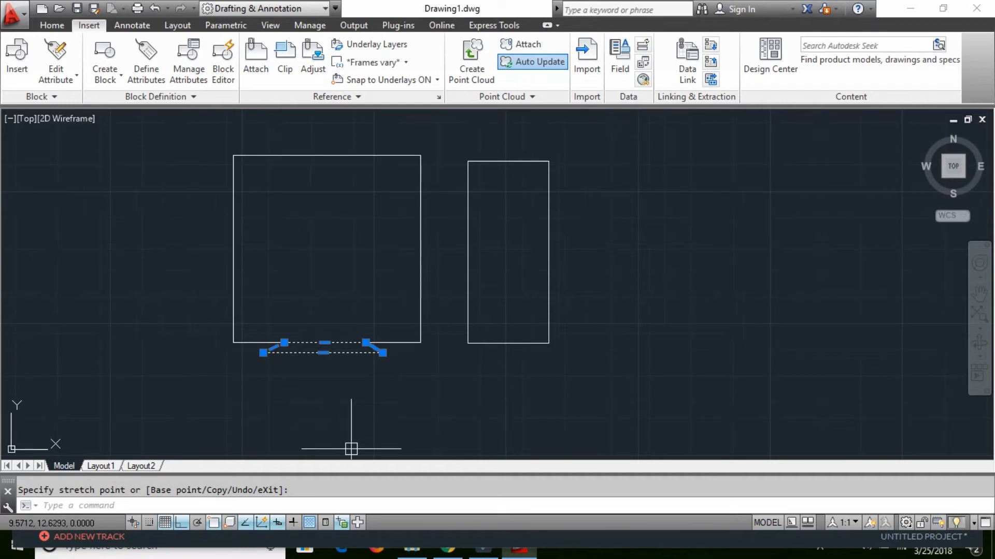
{"action": "key", "text": "Escape"}
Step: Draw two horizontal lines across the upper part of the CPU tower, from its left edge to its right edge
{"action": "key", "text": "Return"}
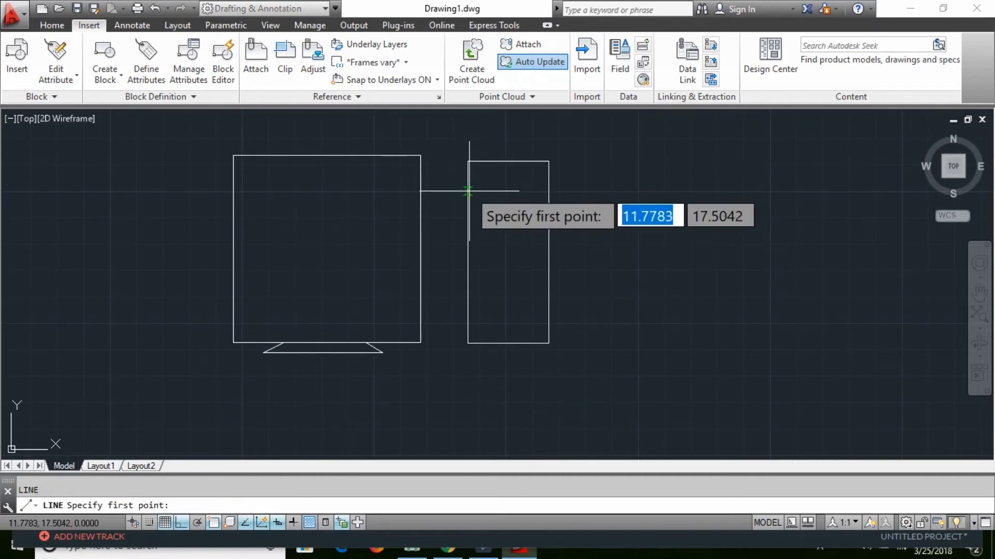
{"action": "left_click", "coordinate": [468, 191]}
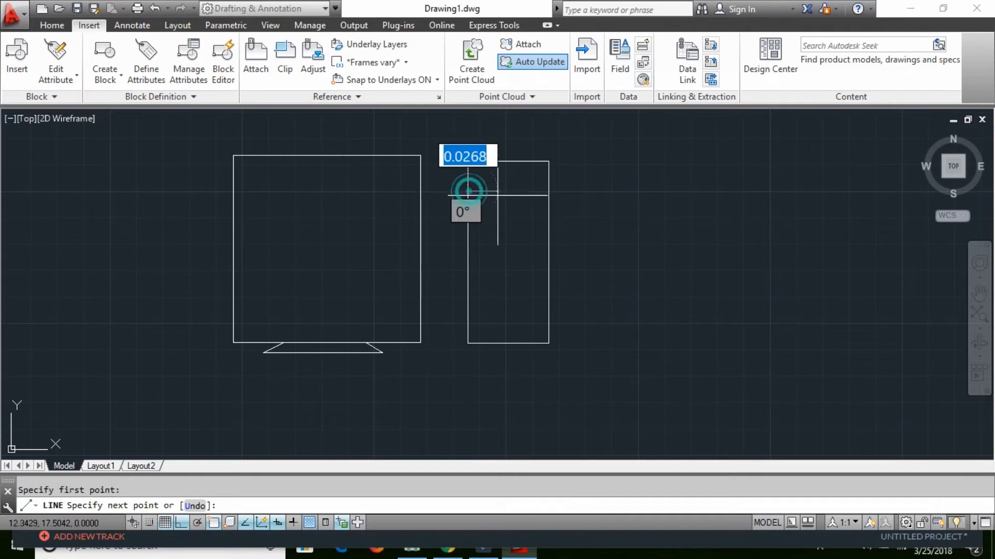
{"action": "left_click", "coordinate": [548, 191]}
{"action": "key", "text": "Escape"}
{"action": "key", "text": "Return"}
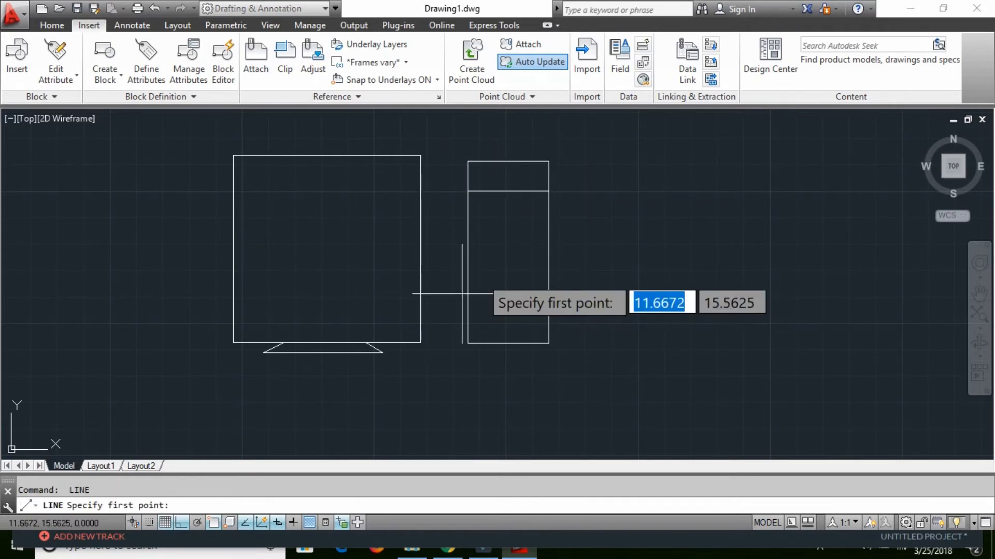
{"action": "left_click", "coordinate": [467, 225]}
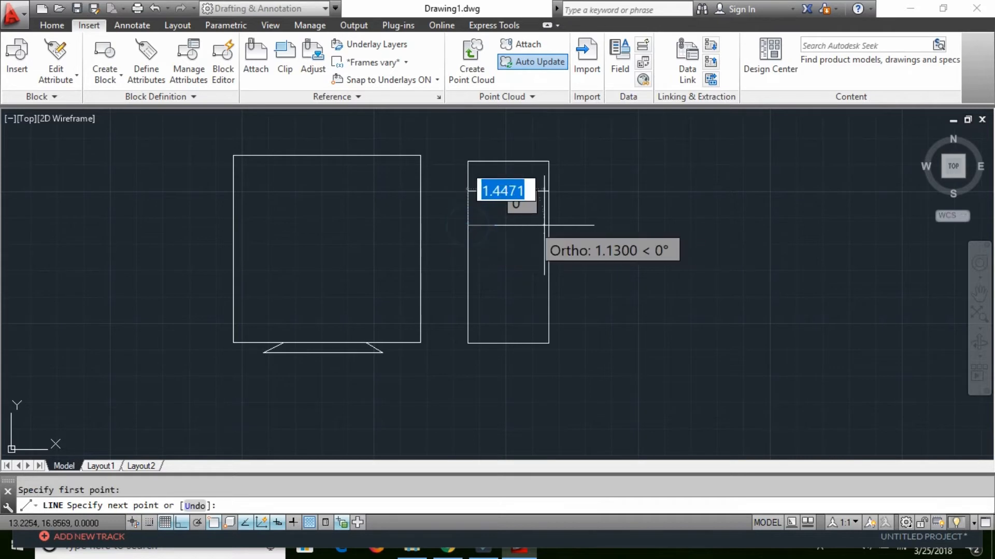
{"action": "left_click", "coordinate": [548, 225]}
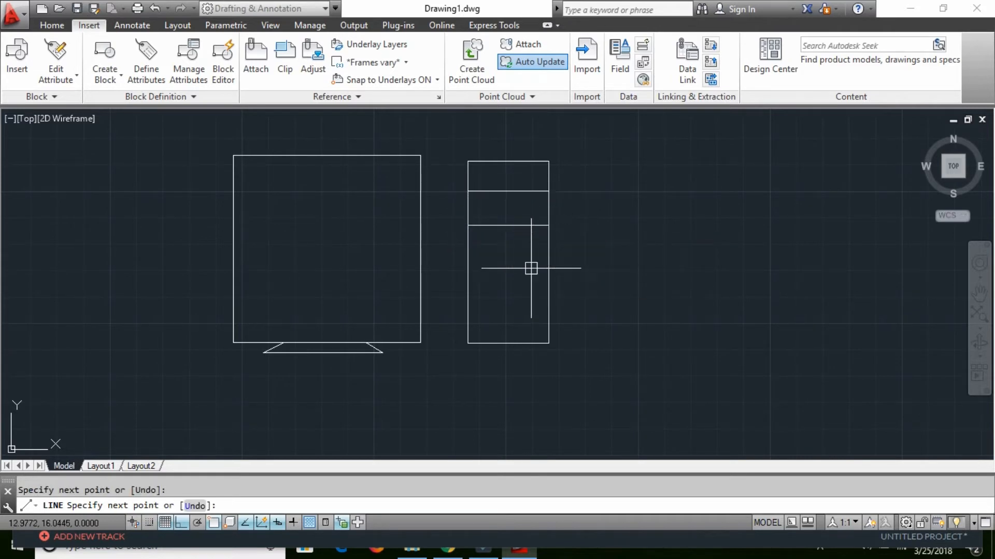
{"action": "key", "text": "Escape"}
Step: Draw a circle of about 0.4 radius below the tower's lines and a smaller circle near its lower-right corner
{"action": "type", "text": "c"}
{"action": "key", "text": "Return"}
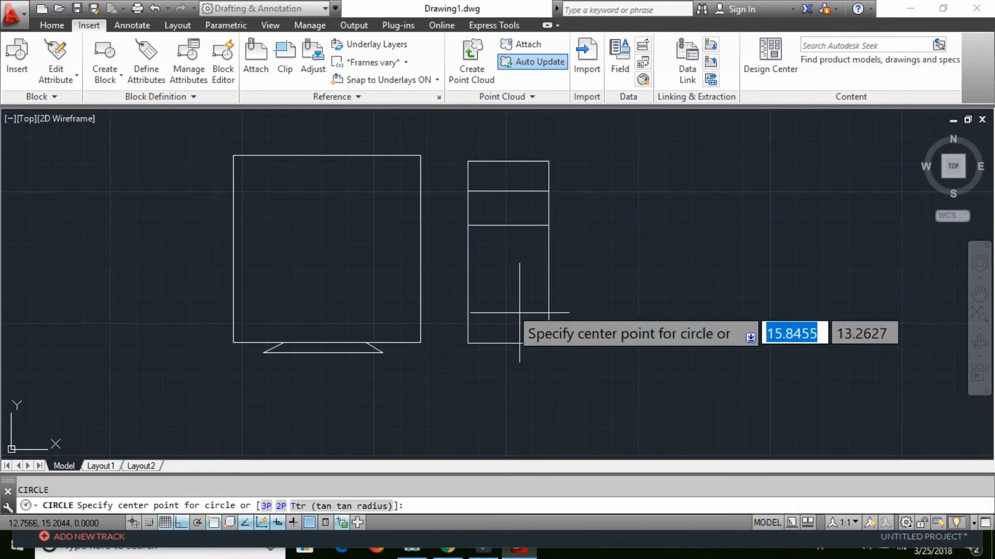
{"action": "left_click", "coordinate": [502, 271]}
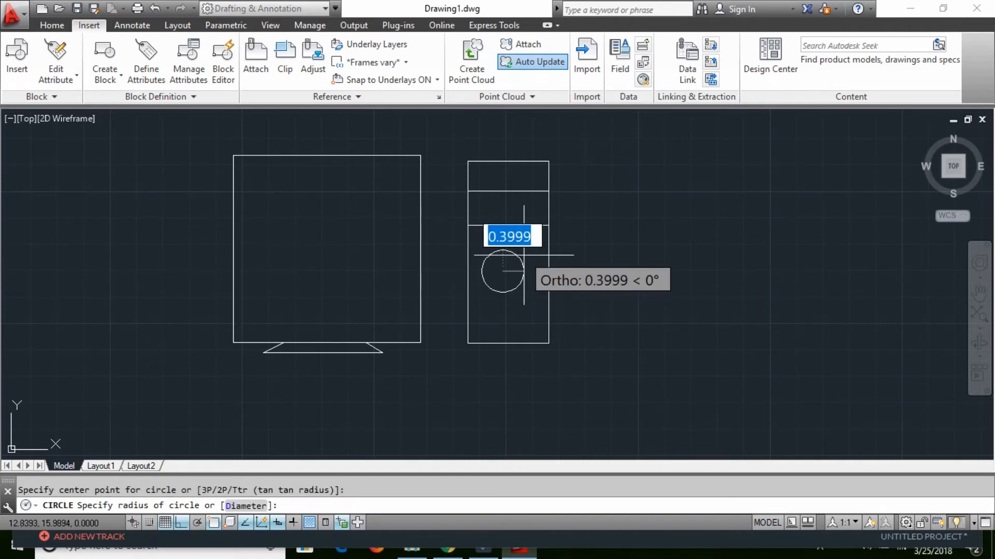
{"action": "left_click", "coordinate": [524, 255]}
{"action": "type", "text": "c"}
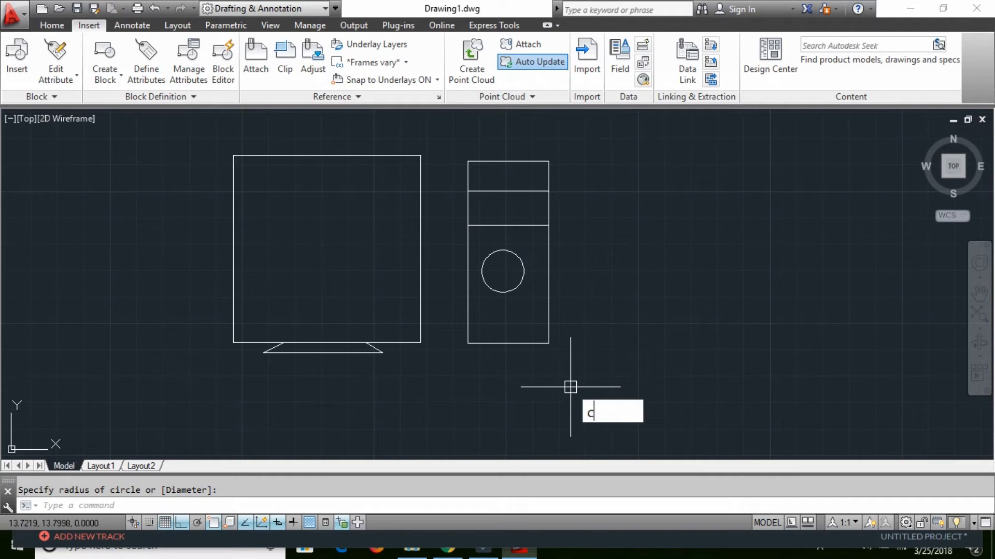
{"action": "key", "text": "Return"}
{"action": "left_click", "coordinate": [531, 324]}
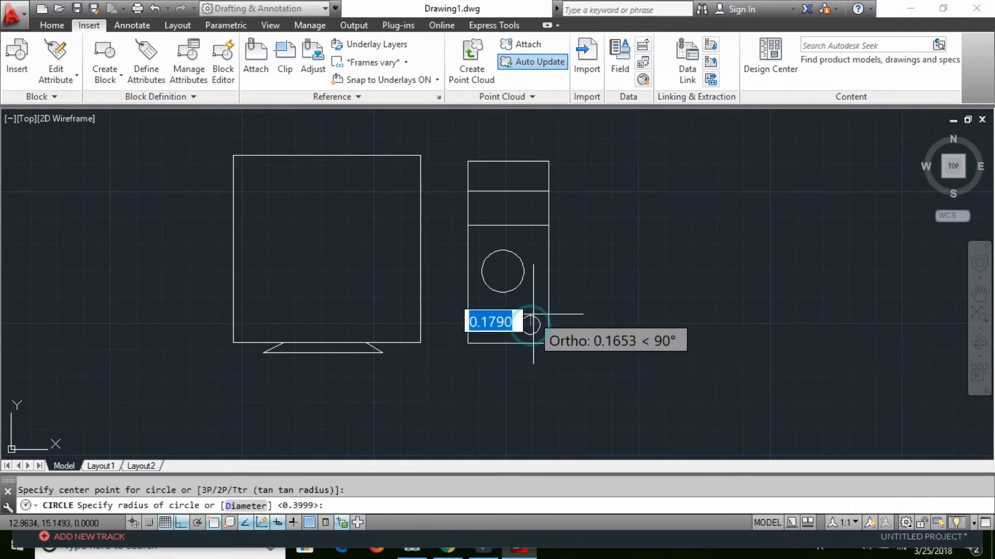
{"action": "left_click", "coordinate": [532, 317]}
Step: Start an attribute definition with the tag Monitor and the prompt "Enter the Company name of Monitor"
{"action": "scroll", "coordinate": [664, 326], "scroll_direction": "down", "scroll_amount": 5}
{"action": "middle_click_drag", "start_coordinate": [529, 342], "coordinate": [377, 333]}
{"action": "scroll", "coordinate": [299, 325], "scroll_direction": "up", "scroll_amount": 2}
{"action": "middle_click_drag", "start_coordinate": [299, 325], "coordinate": [307, 335]}
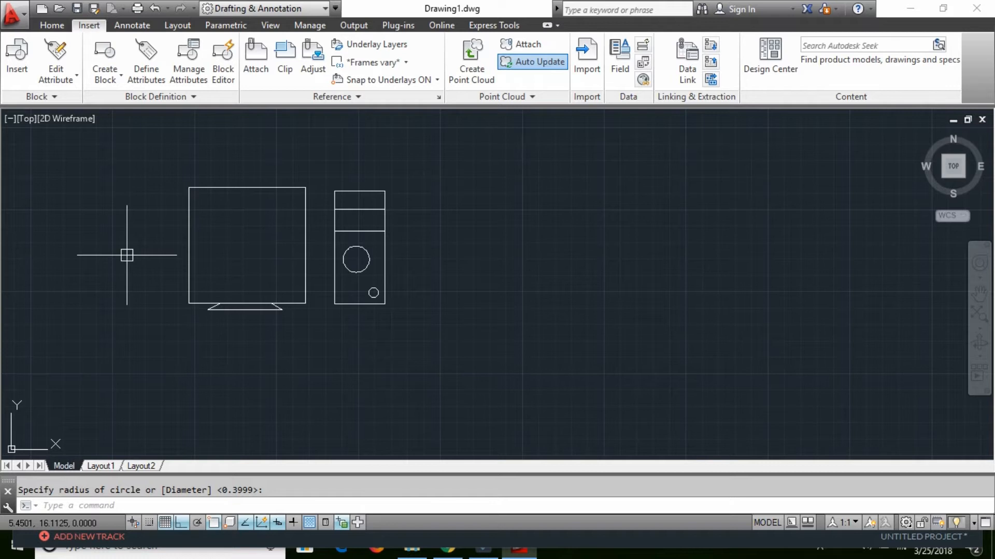
{"action": "type", "text": "ATTde"}
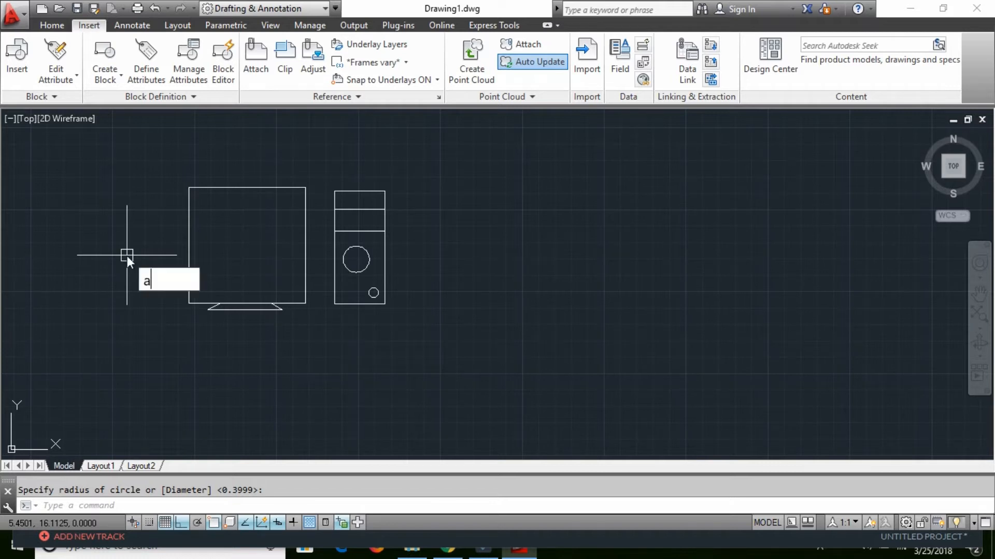
{"action": "type", "text": "f"}
{"action": "key", "text": "Return"}
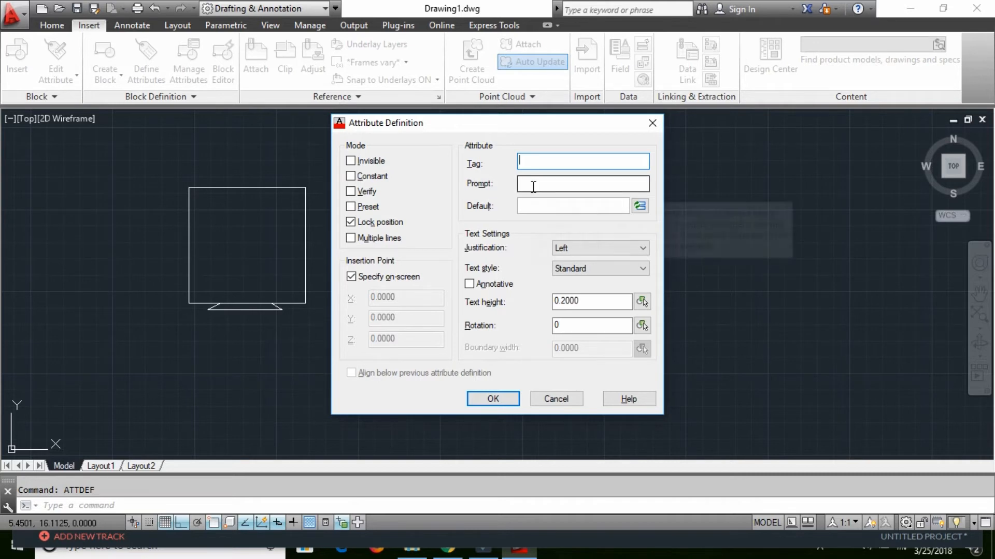
{"action": "type", "text": "Monitor"}
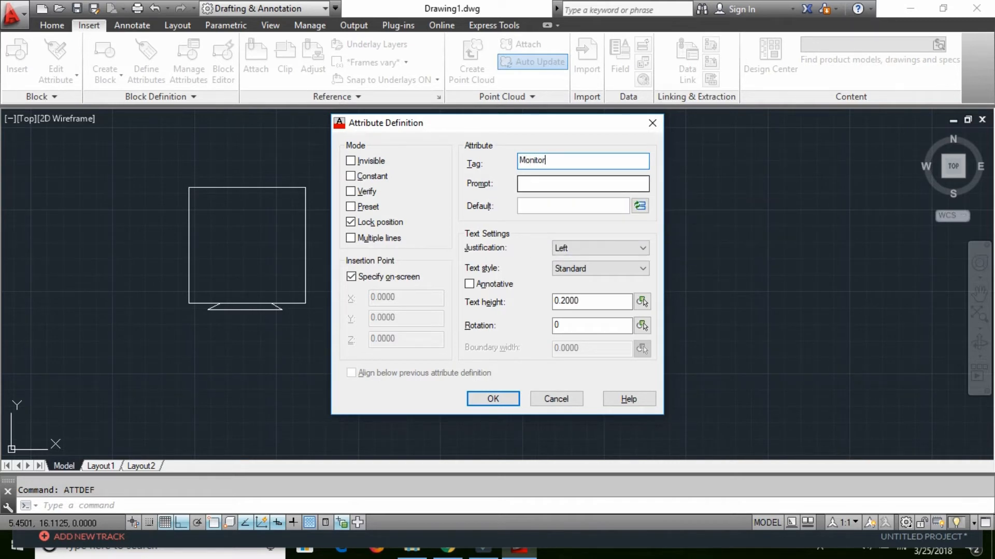
{"action": "key", "text": "Tab"}
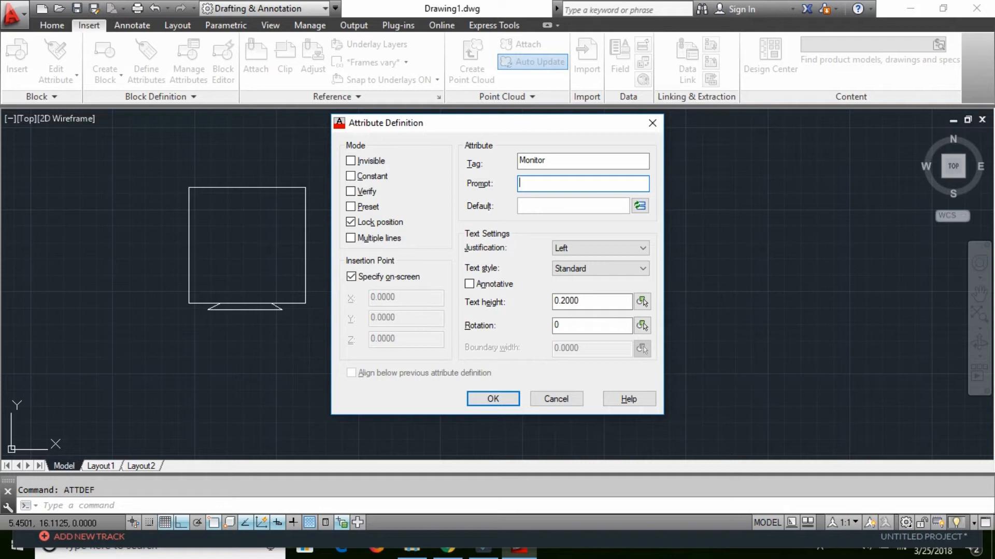
{"action": "type", "text": "Enter the Company name of Monitor"}
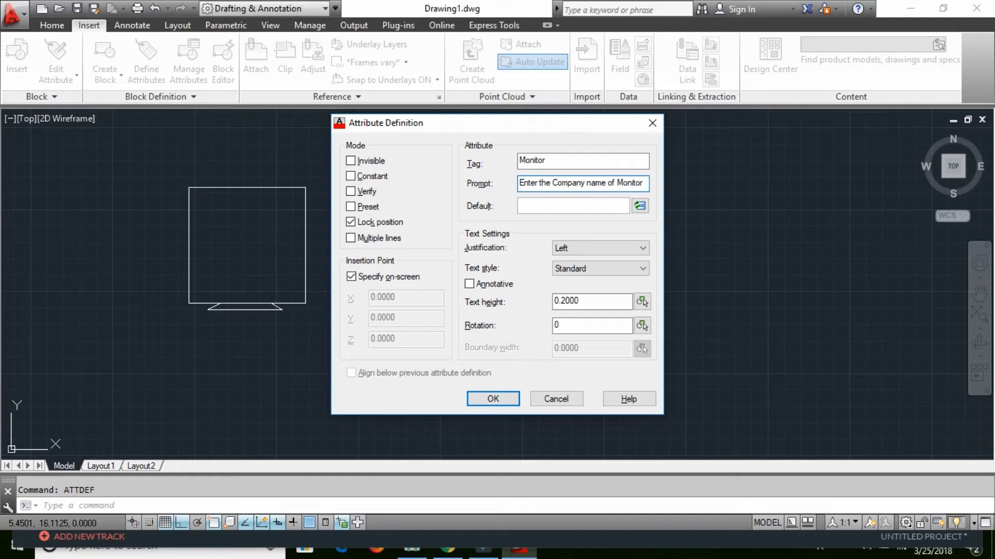
Step: Set the attribute's text height to 0.5 and place the Monitor attribute inside the monitor square
{"action": "left_click", "coordinate": [557, 305]}
{"action": "double_click", "coordinate": [557, 304]}
{"action": "type", "text": "0.5"}
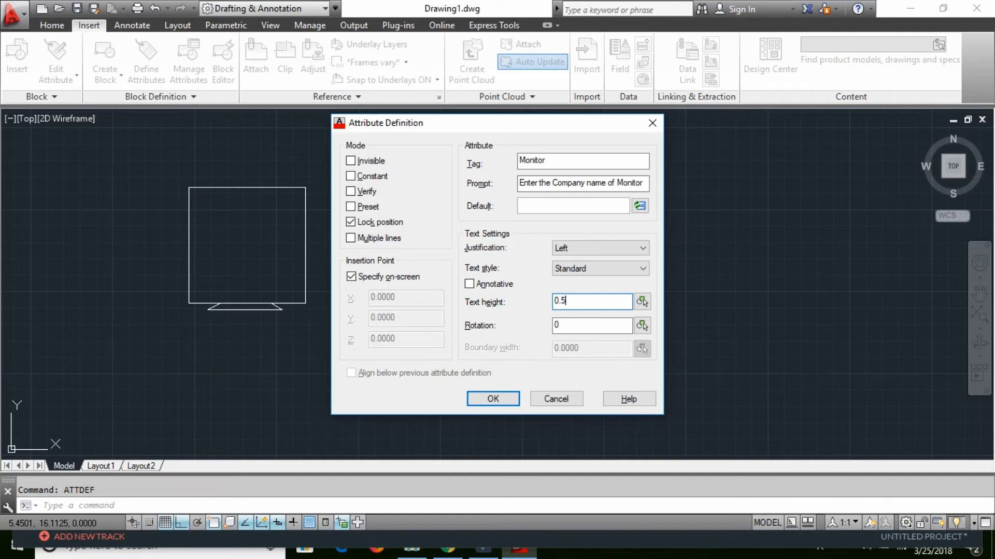
{"action": "key", "text": "BackSpace"}
{"action": "type", "text": "5"}
{"action": "key", "text": "Return"}
{"action": "scroll", "coordinate": [208, 270], "scroll_direction": "up", "scroll_amount": 5}
{"action": "scroll", "coordinate": [196, 223], "scroll_direction": "down", "scroll_amount": 3}
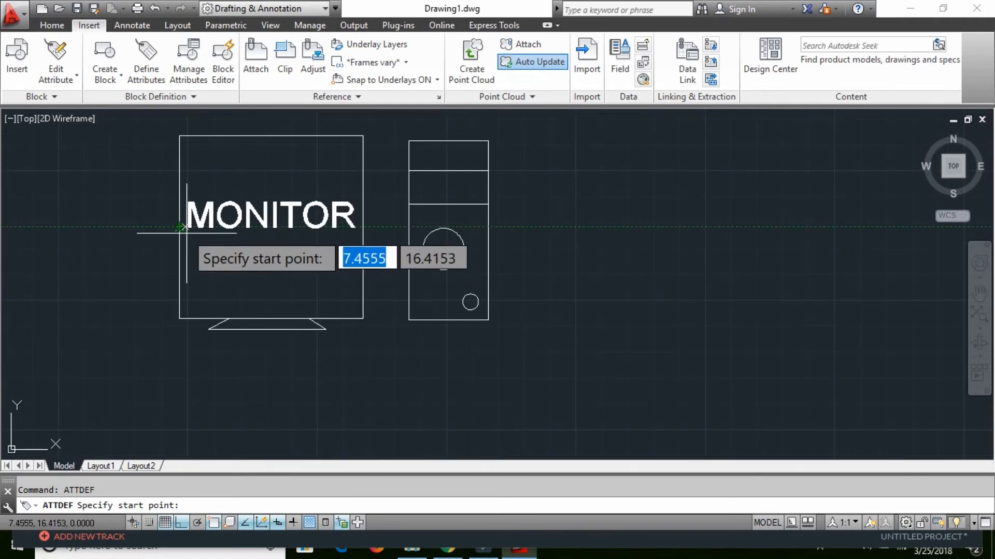
{"action": "left_click", "coordinate": [189, 236]}
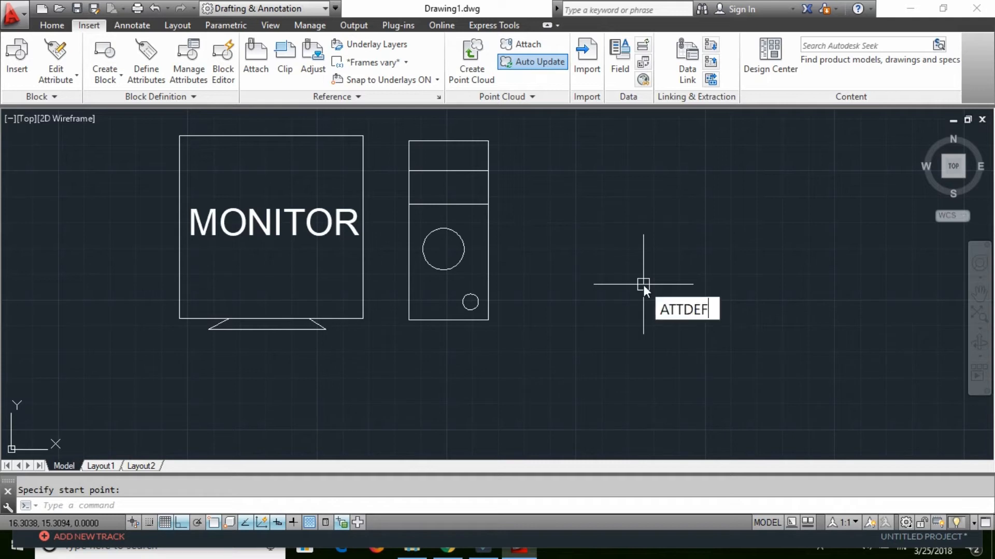
Step: Start another attribute definition with the tag CPU and the prompt "Enter the Name of CPU"
{"action": "key", "text": "Return"}
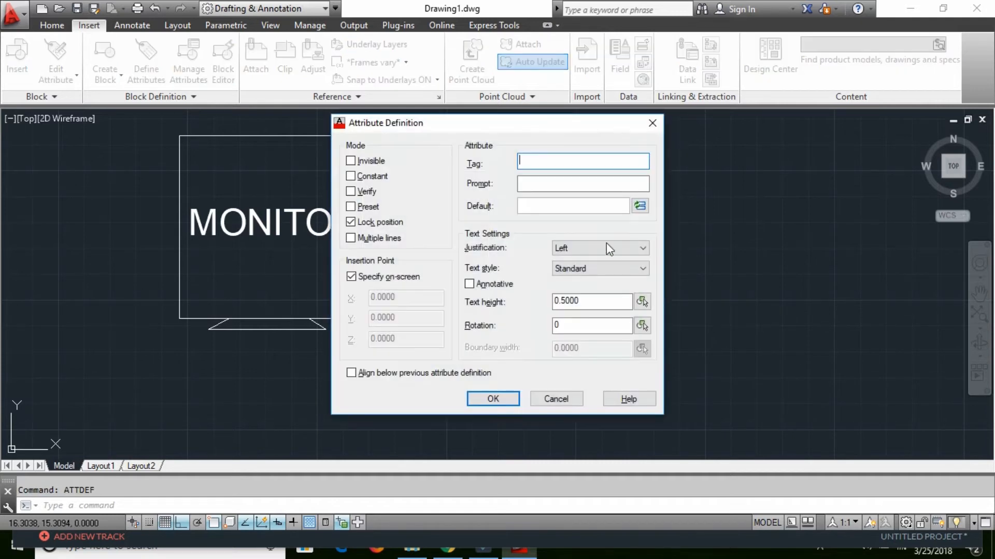
{"action": "type", "text": "CPU"}
{"action": "left_click", "coordinate": [527, 182]}
{"action": "type", "text": "Enter the "}
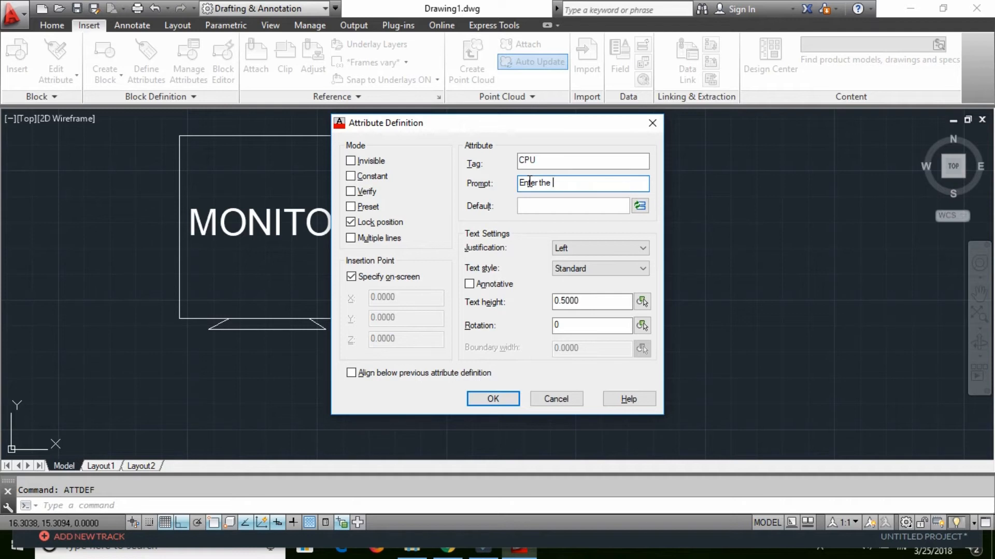
{"action": "type", "text": "Na"}
{"action": "type", "text": "me of CPU"}
Step: Set the text height to 0.2 and place the CPU attribute to the right of the tower's upper end
{"action": "double_click", "coordinate": [573, 301]}
{"action": "type", "text": "0.2"}
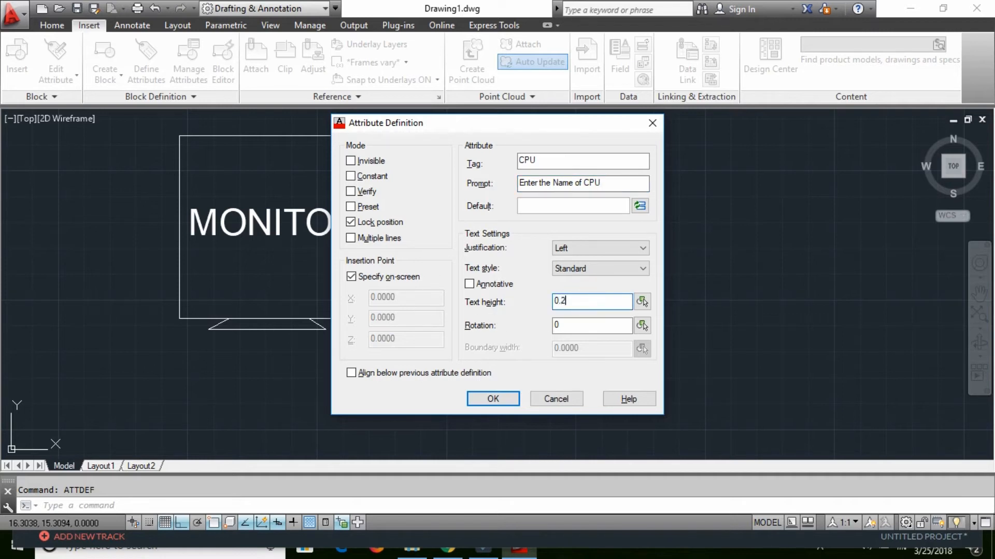
{"action": "left_click", "coordinate": [505, 399]}
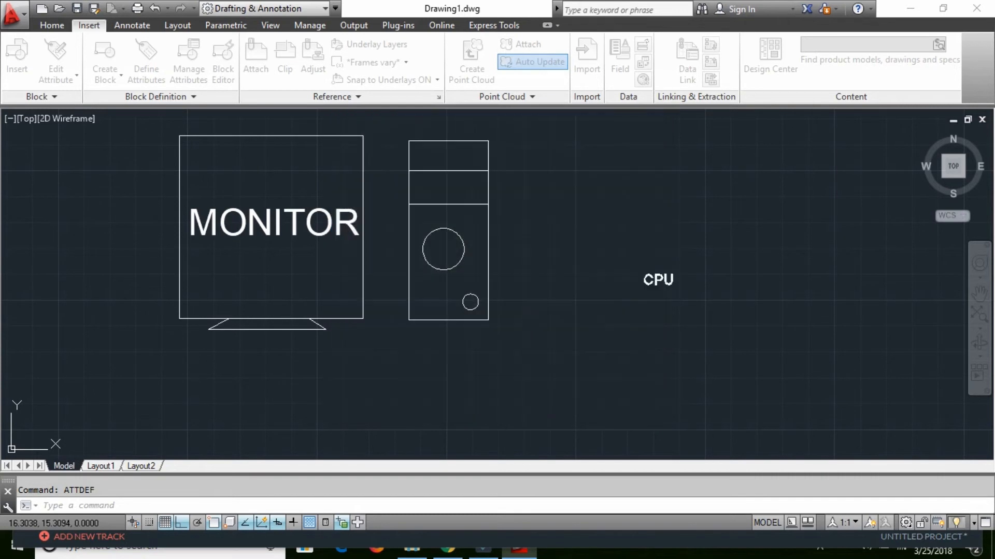
{"action": "left_click", "coordinate": [509, 157]}
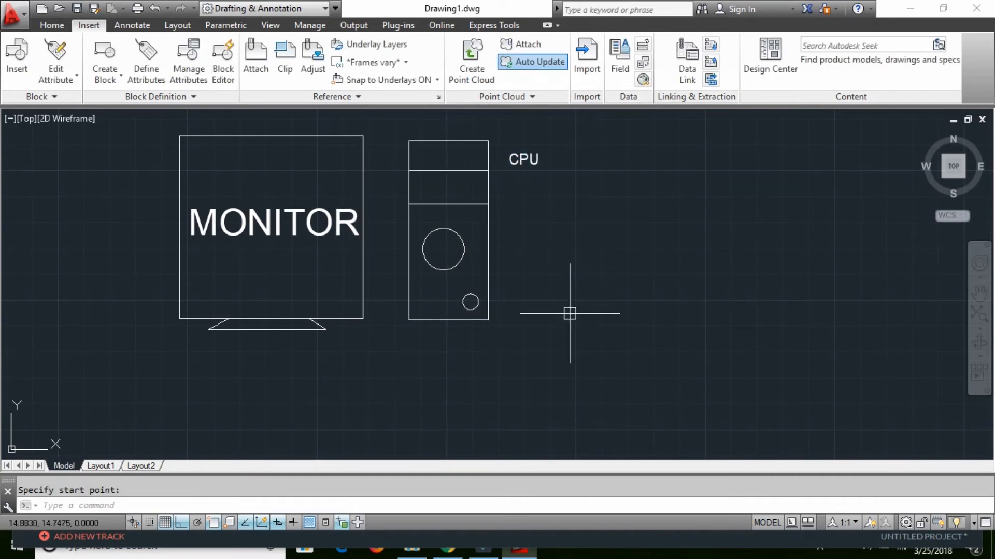
Step: Define an HDD attribute with the prompt "Enter the Size of HDD", aligned below the previous attribute definition
{"action": "left_click", "coordinate": [147, 58]}
{"action": "type", "text": "HDD"}
{"action": "key", "text": "Tab"}
{"action": "type", "text": "Enter the Size of HDD"}
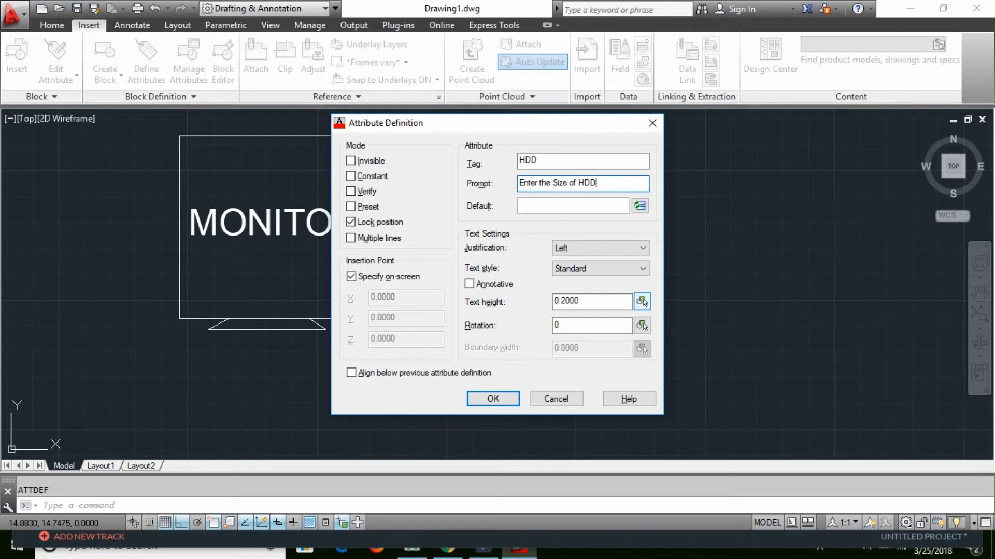
{"action": "left_click", "coordinate": [374, 374]}
{"action": "left_click", "coordinate": [493, 399]}
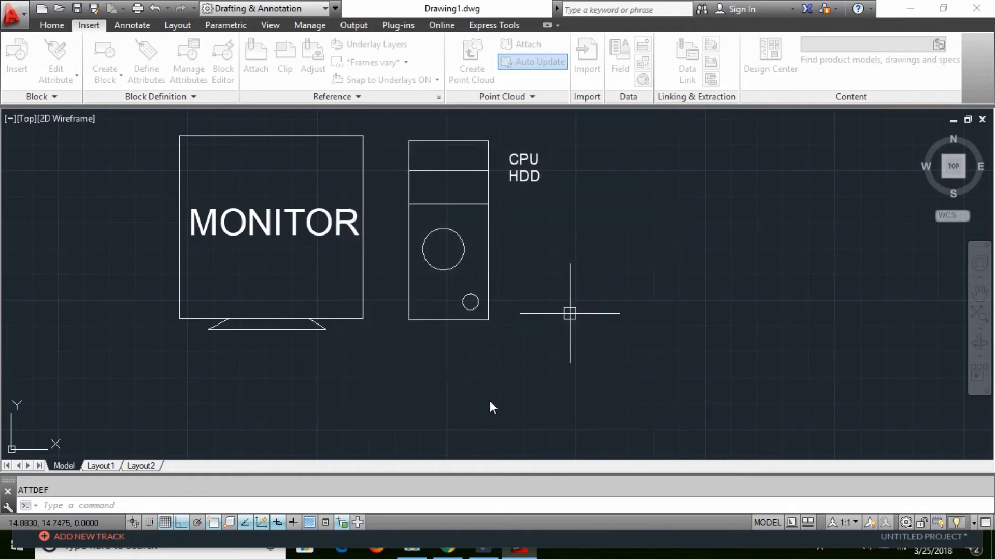
Step: Define a RAM attribute with the prompt "Enter the Size of RAM", aligned below the previous attribute definition
{"action": "key", "text": "Return"}
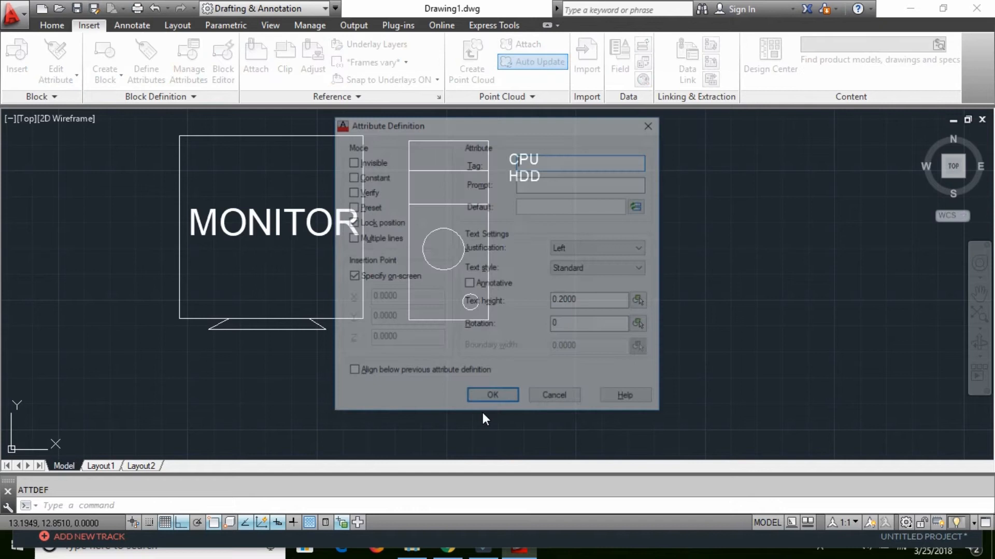
{"action": "type", "text": "RA"}
{"action": "key", "text": "BackSpace"}
{"action": "type", "text": "AM"}
{"action": "key", "text": "Tab"}
{"action": "type", "text": "E"}
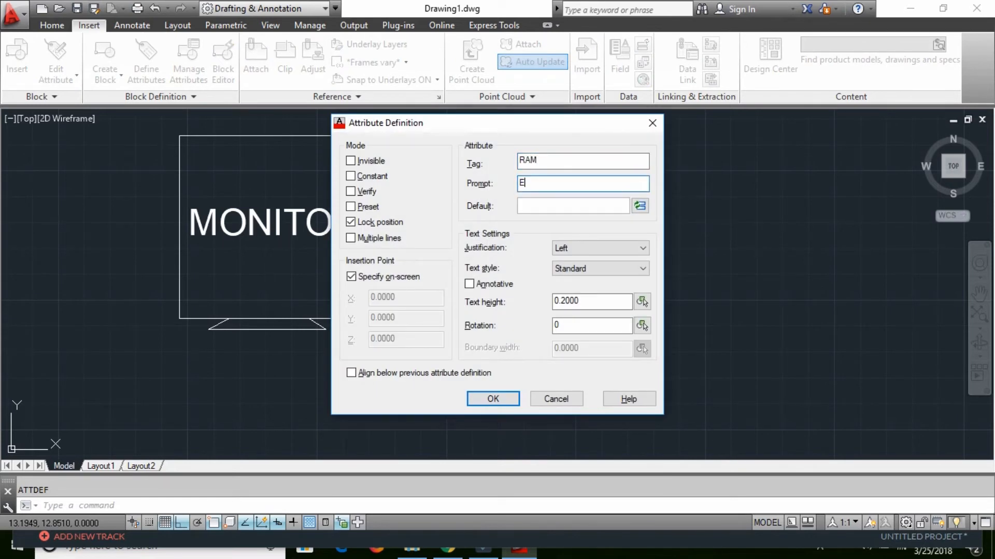
{"action": "type", "text": "nter the Size of RAM"}
{"action": "left_click", "coordinate": [381, 374]}
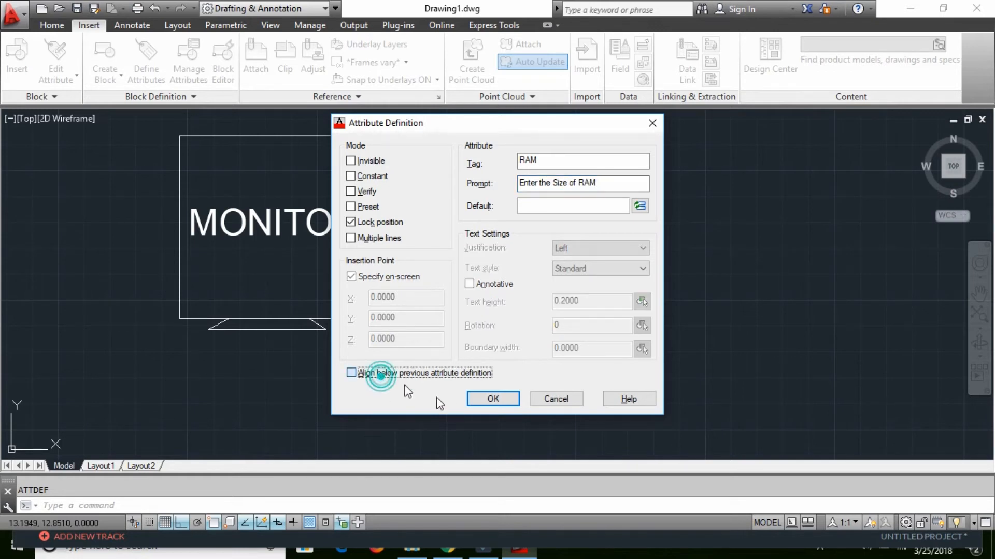
{"action": "left_click", "coordinate": [497, 398]}
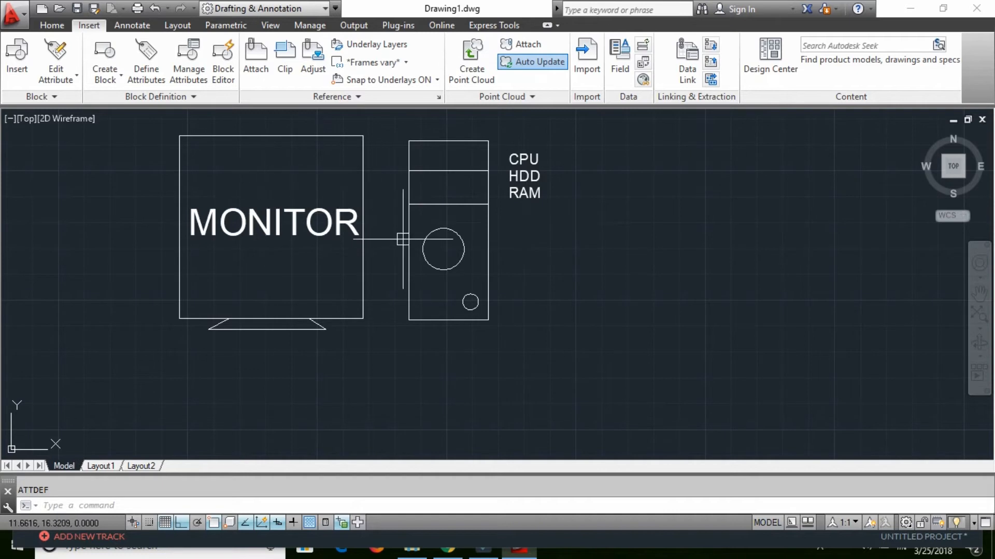
Step: Start a block definition named att_block with its base point at the middle of the monitor stand's lower edge
{"action": "scroll", "coordinate": [550, 299], "scroll_direction": "down", "scroll_amount": 2}
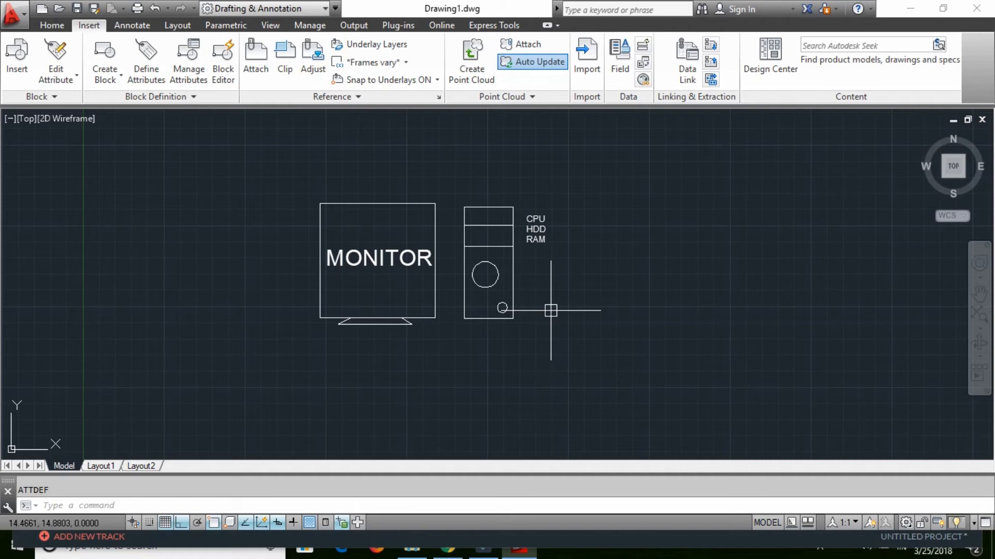
{"action": "type", "text": "b"}
{"action": "key", "text": "Return"}
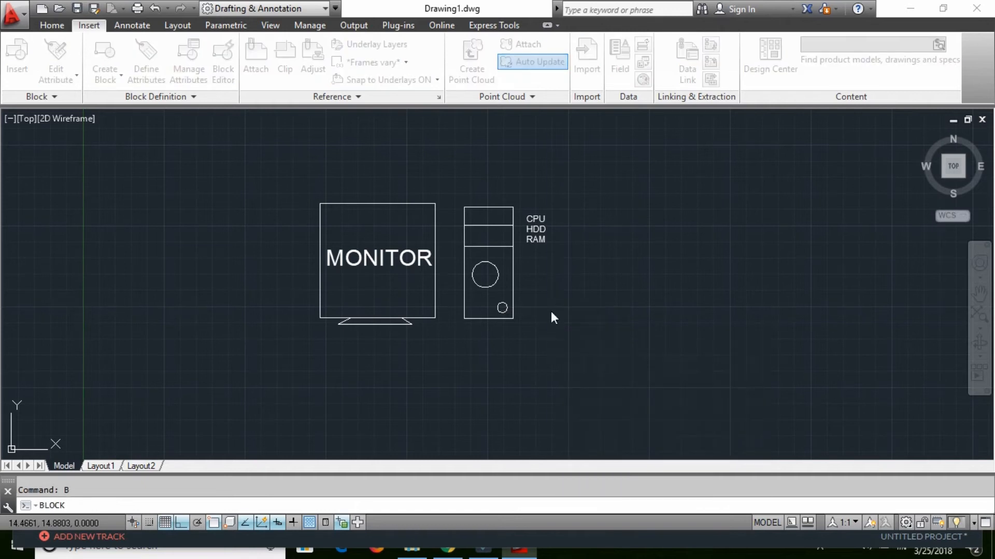
{"action": "type", "text": "att"}
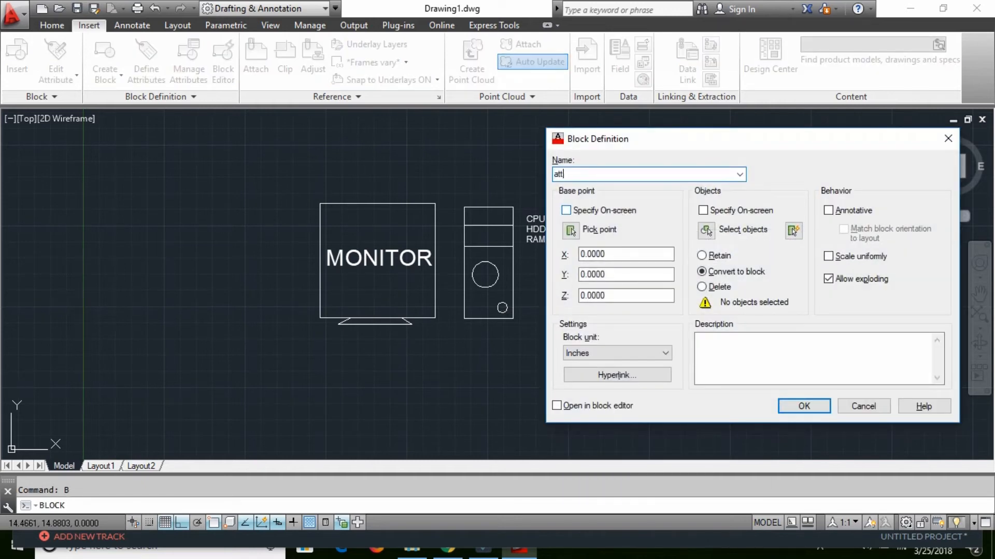
{"action": "type", "text": "_block"}
{"action": "double_click", "coordinate": [595, 172]}
{"action": "left_click", "coordinate": [590, 176]}
{"action": "left_click_drag", "start_coordinate": [590, 177], "coordinate": [554, 174]}
{"action": "left_click", "coordinate": [570, 230]}
{"action": "left_click", "coordinate": [375, 324]}
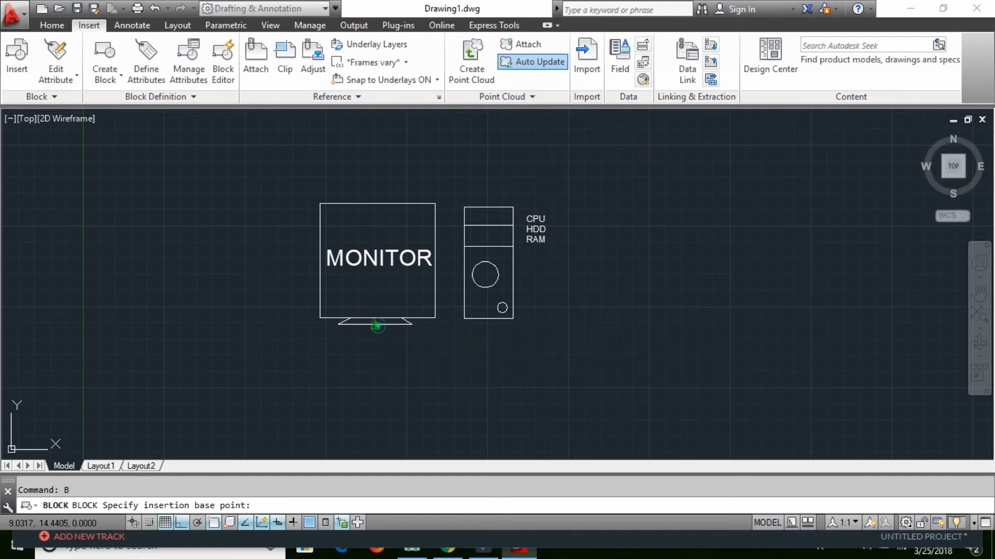
Step: Select the whole computer drawing with all its attributes and create the block, converting the objects to a block
{"action": "left_click", "coordinate": [709, 229]}
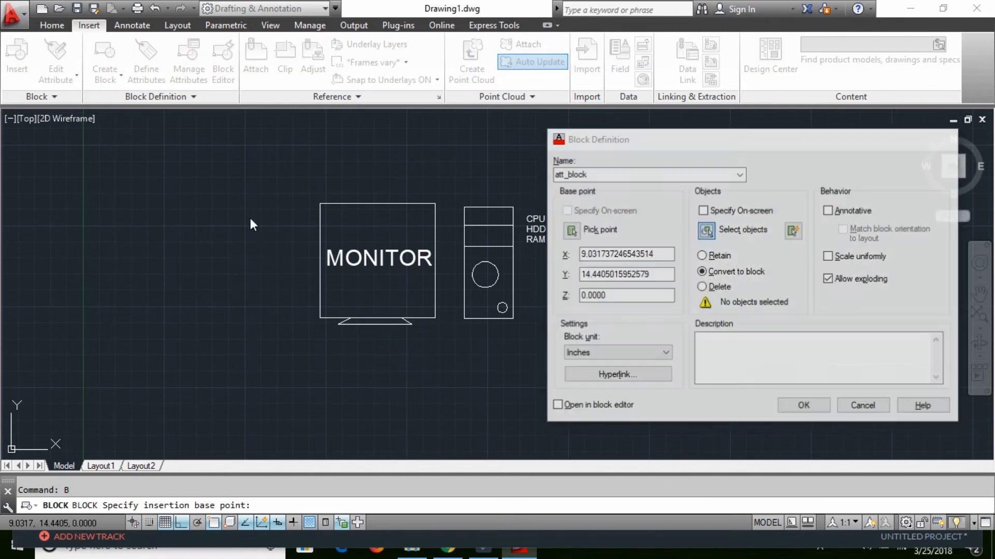
{"action": "left_click", "coordinate": [271, 173]}
{"action": "left_click", "coordinate": [607, 381]}
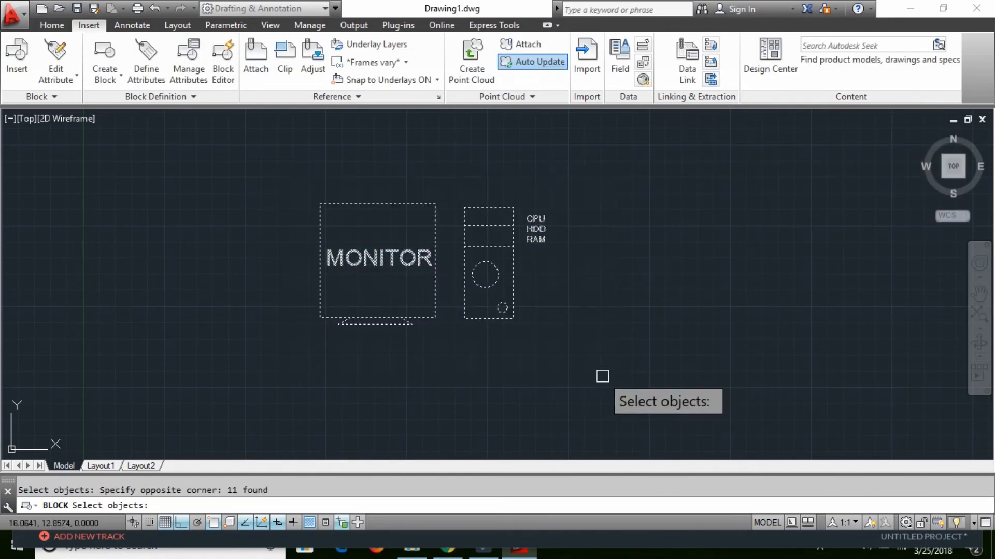
{"action": "key", "text": "Return"}
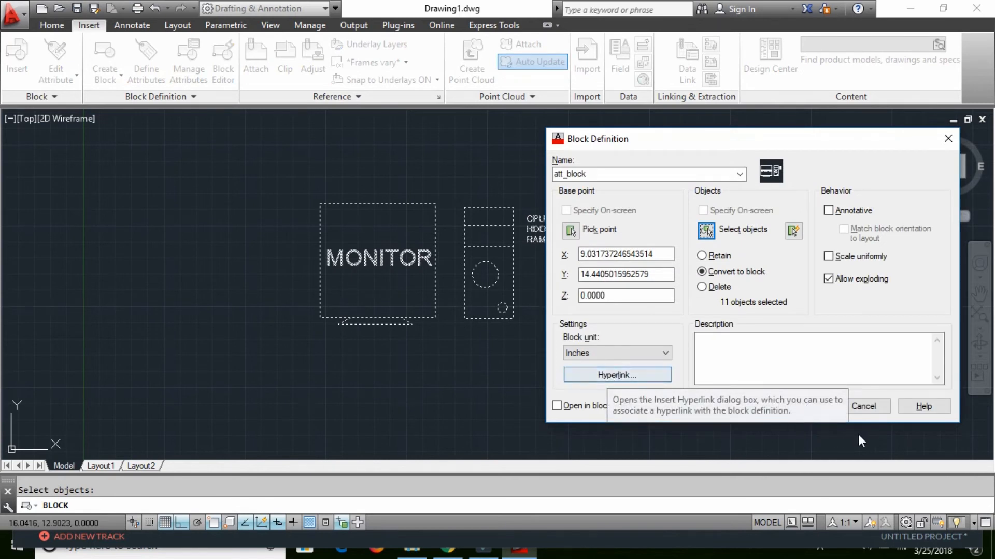
{"action": "left_click", "coordinate": [799, 405]}
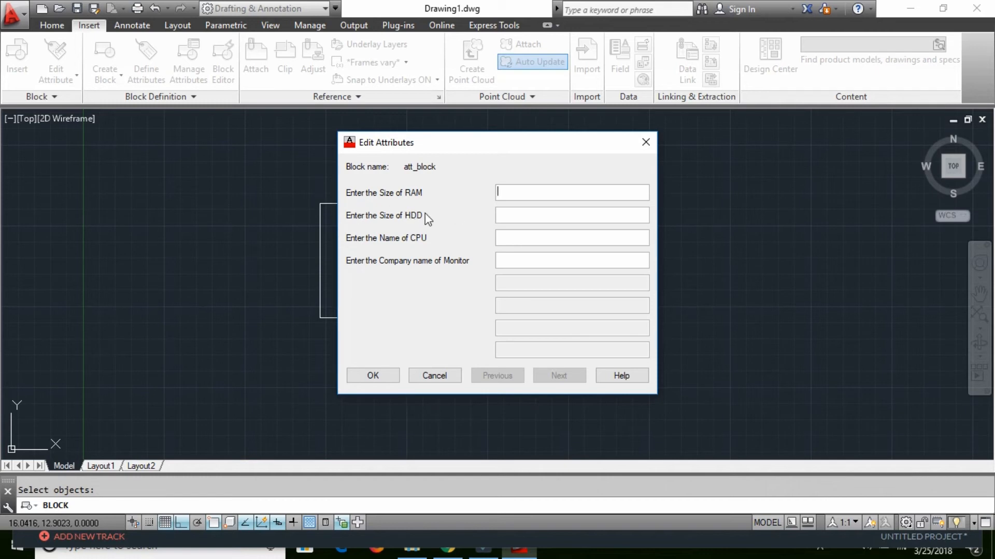
Step: Fill in the block's attributes: RAM 4GB, HDD 750GB, CPU INTEL and monitor company VIEWSONIC
{"action": "type", "text": "4GB"}
{"action": "key", "text": "Tab"}
{"action": "type", "text": "750GB"}
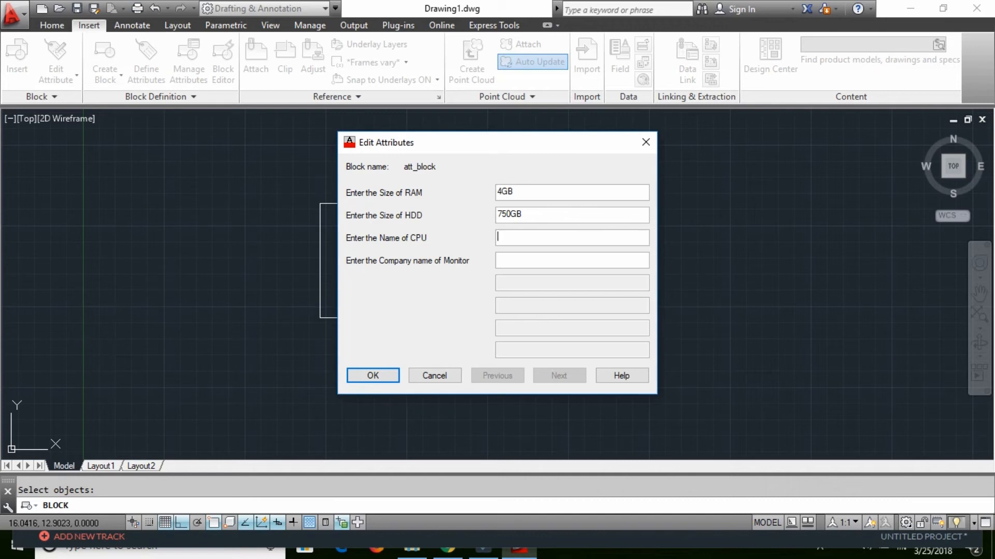
{"action": "type", "text": "INTEL"}
{"action": "key", "text": "Tab"}
{"action": "type", "text": "VIEW"}
{"action": "key", "text": "BackSpace"}
{"action": "key", "text": "BackSpace"}
{"action": "key", "text": "BackSpace"}
{"action": "key", "text": "BackSpace"}
{"action": "type", "text": "VIEWSONIC"}
{"action": "left_click", "coordinate": [364, 376]}
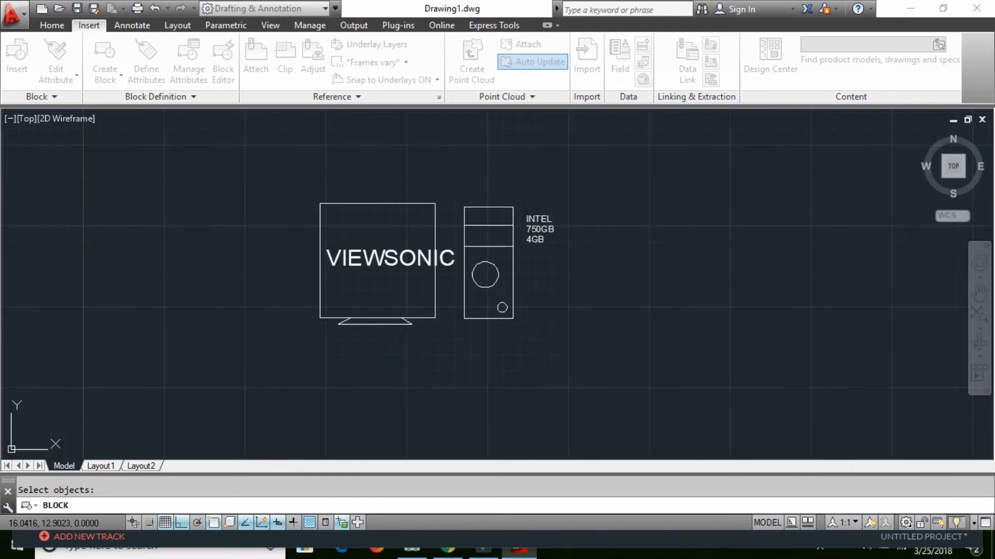
Step: Insert another att_block at scale 1 to the right of the first computer, level with it
{"action": "left_click", "coordinate": [368, 379]}
{"action": "left_click", "coordinate": [438, 410]}
{"action": "middle_click_drag", "start_coordinate": [501, 282], "coordinate": [225, 245]}
{"action": "type", "text": "I"}
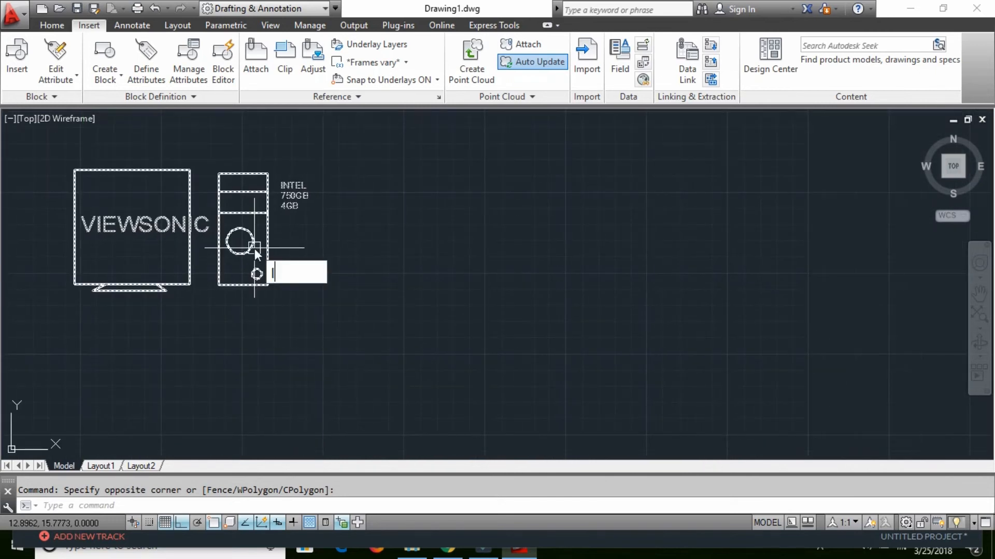
{"action": "key", "text": "Return"}
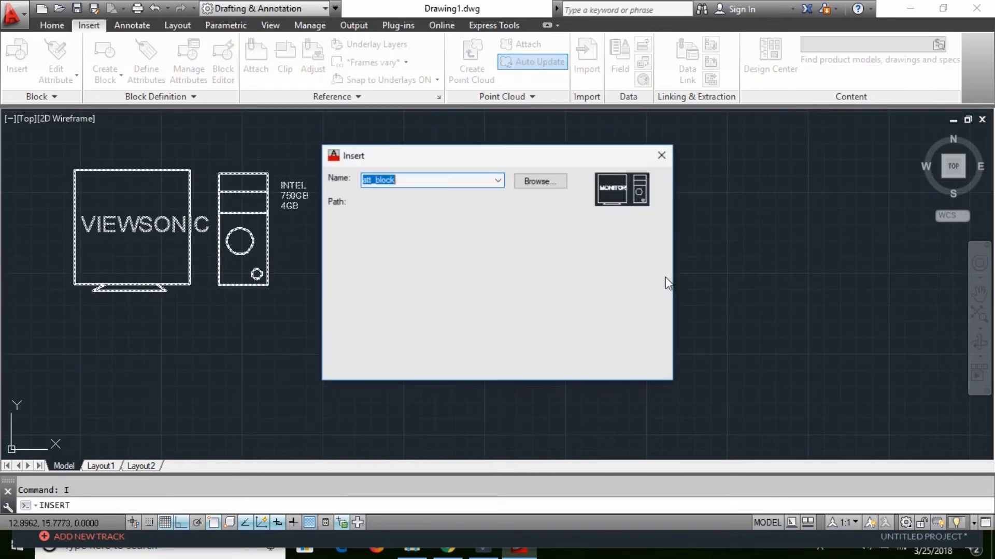
{"action": "left_click", "coordinate": [474, 180]}
{"action": "left_click", "coordinate": [498, 180]}
{"action": "left_click", "coordinate": [499, 181]}
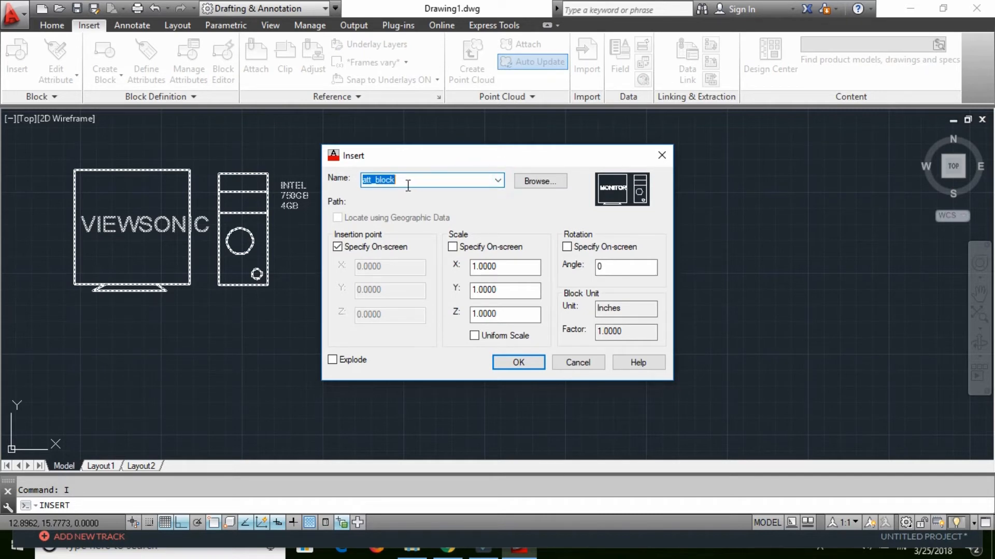
{"action": "left_click", "coordinate": [518, 362]}
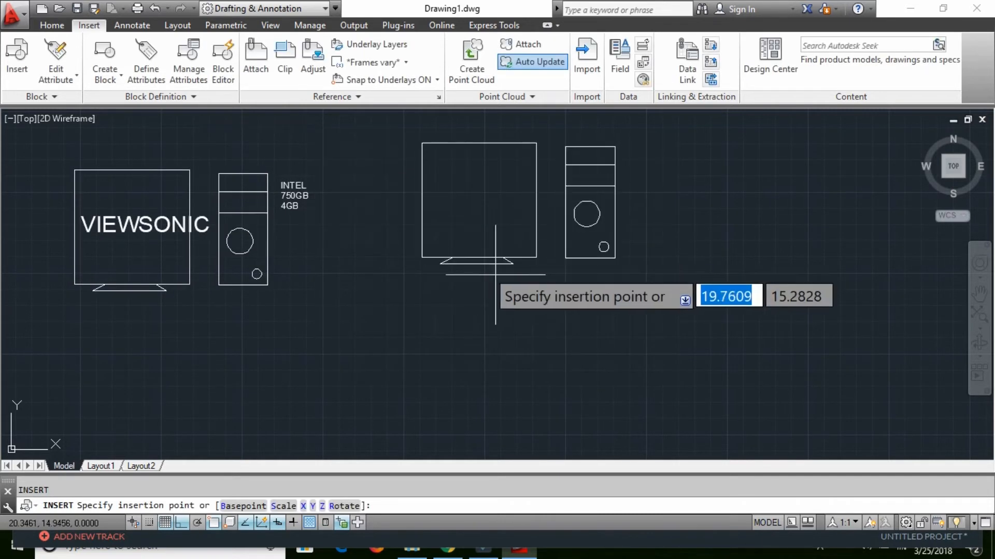
{"action": "left_click", "coordinate": [409, 289]}
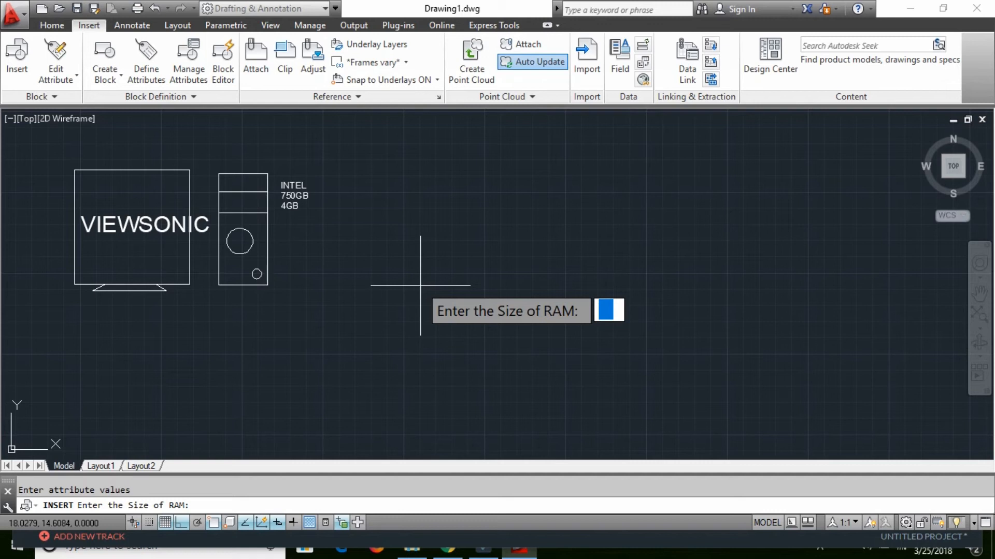
Step: Give the second computer the attribute values RAM 2GB, HDD 1TB, CPU INTEL and monitor company SONY
{"action": "type", "text": "3g"}
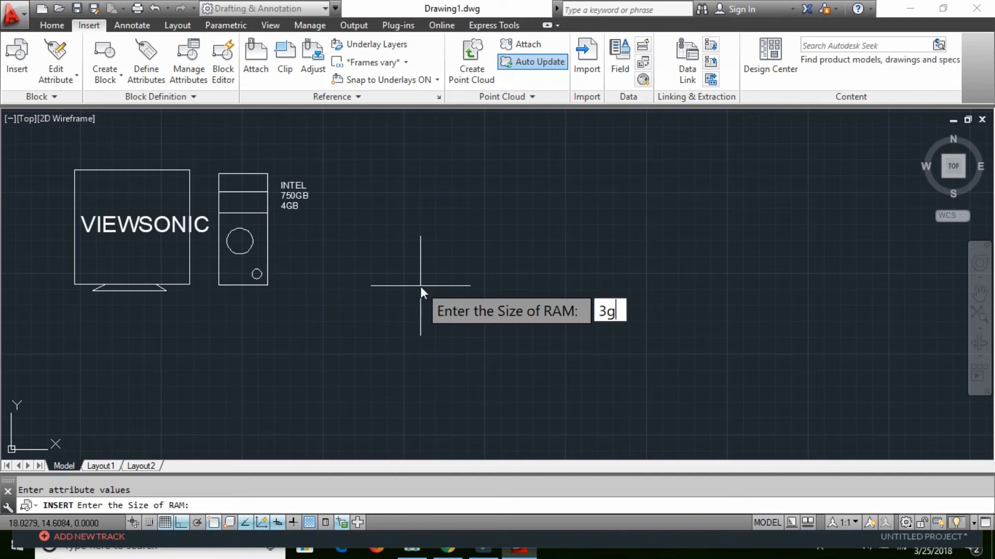
{"action": "key", "text": "BackSpace"}
{"action": "key", "text": "BackSpace"}
{"action": "key", "text": "Tab"}
{"action": "type", "text": "g"}
{"action": "key", "text": "BackSpace"}
{"action": "type", "text": "2GB"}
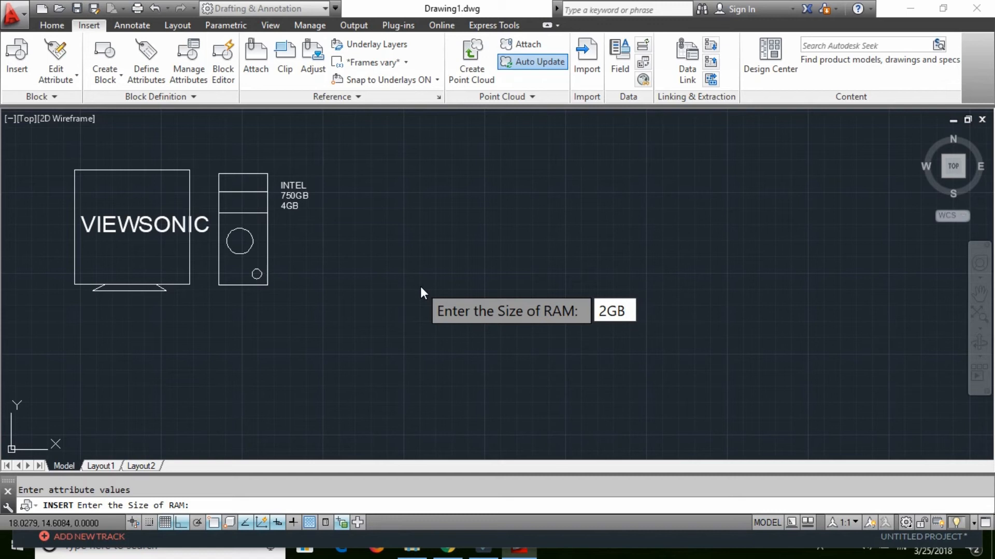
{"action": "key", "text": "Return"}
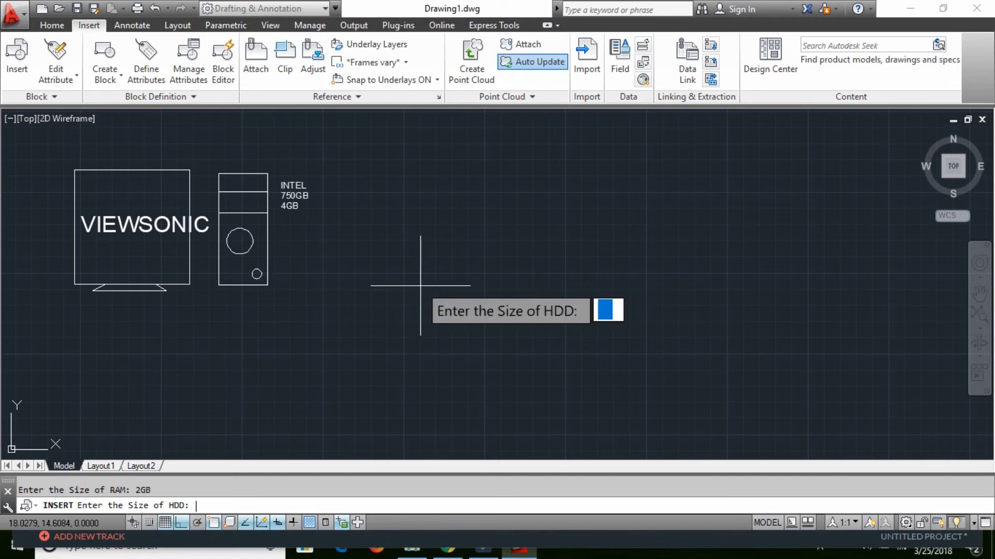
{"action": "type", "text": "1TB"}
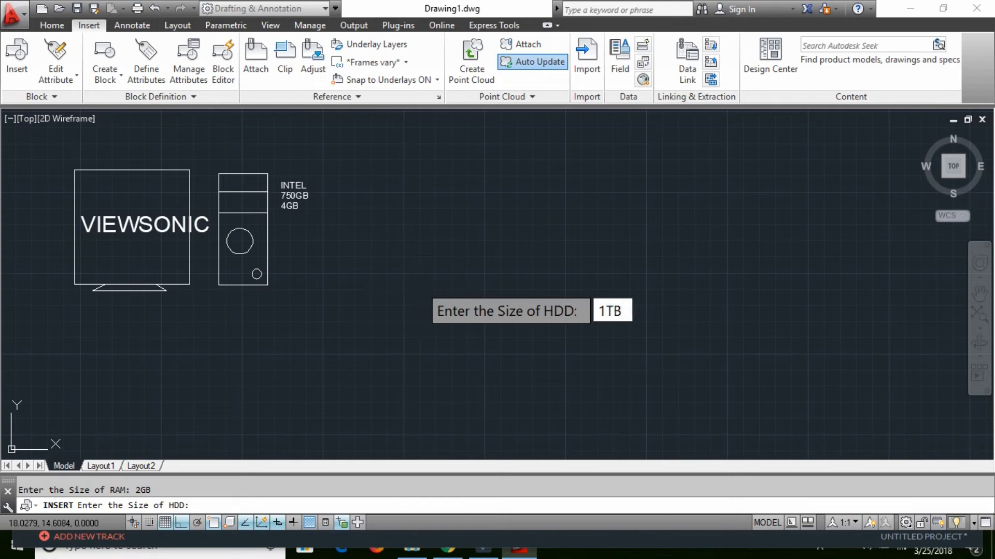
{"action": "key", "text": "Return"}
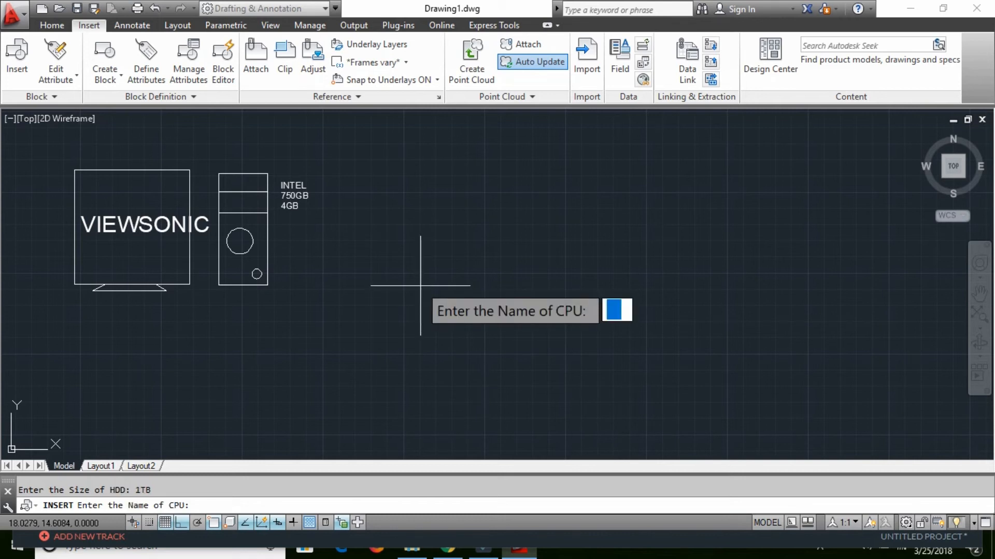
{"action": "type", "text": "INTEL"}
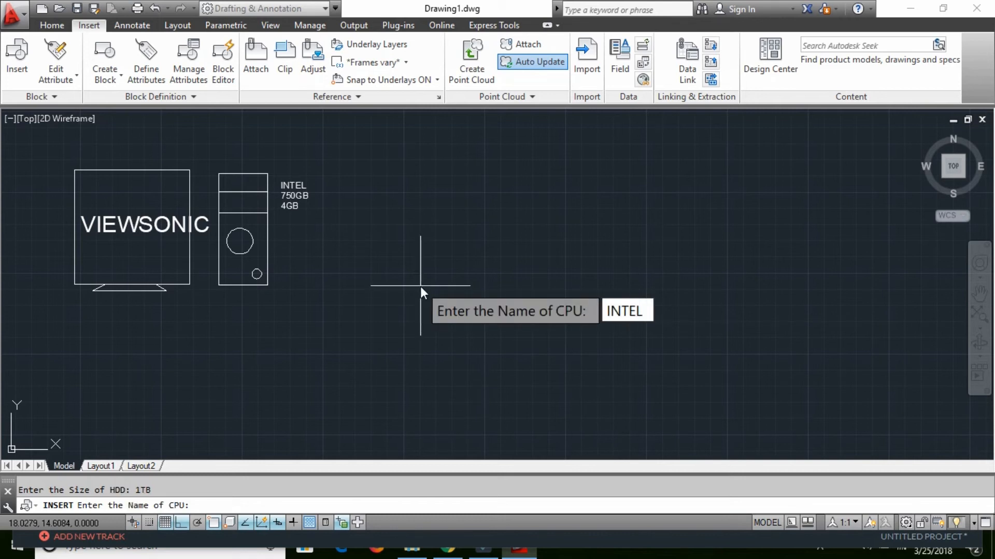
{"action": "key", "text": "Return"}
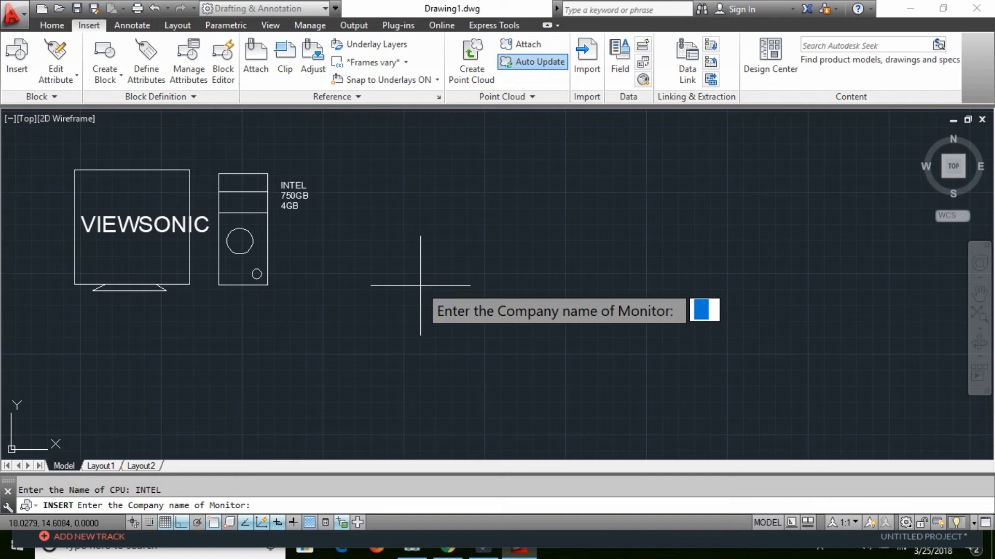
{"action": "type", "text": "SONY"}
{"action": "key", "text": "Return"}
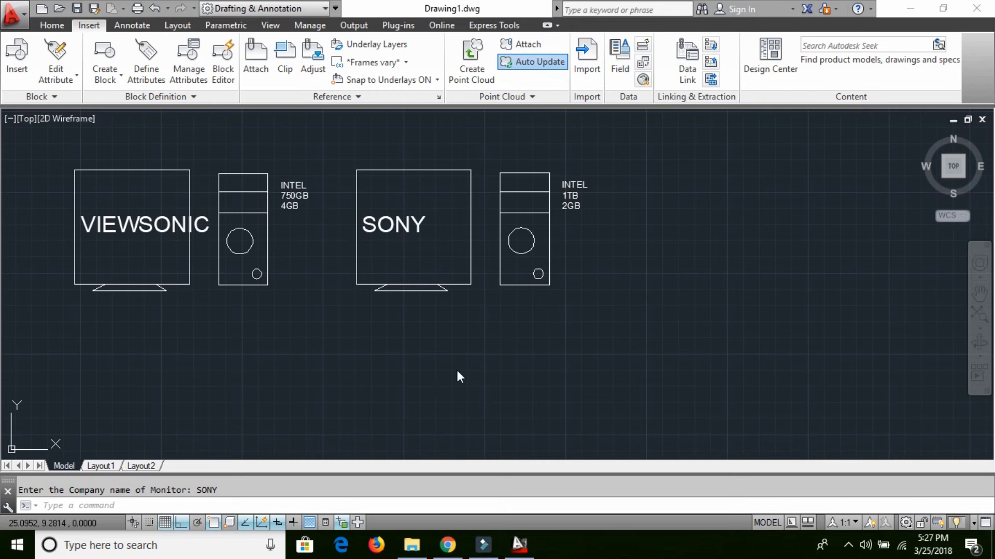
Step: Write the existing block att_block to a file named att_block in the Documents folder using WBLOCK, with inches as insert units
{"action": "type", "text": "WBDEFAULTBROWSER"}
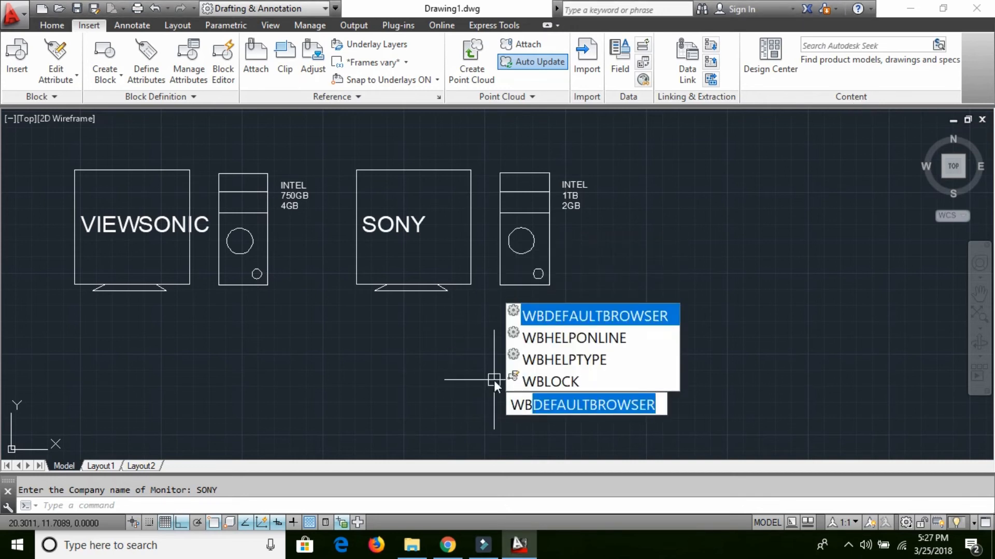
{"action": "key", "text": "Down"}
{"action": "key", "text": "Down"}
{"action": "key", "text": "Down"}
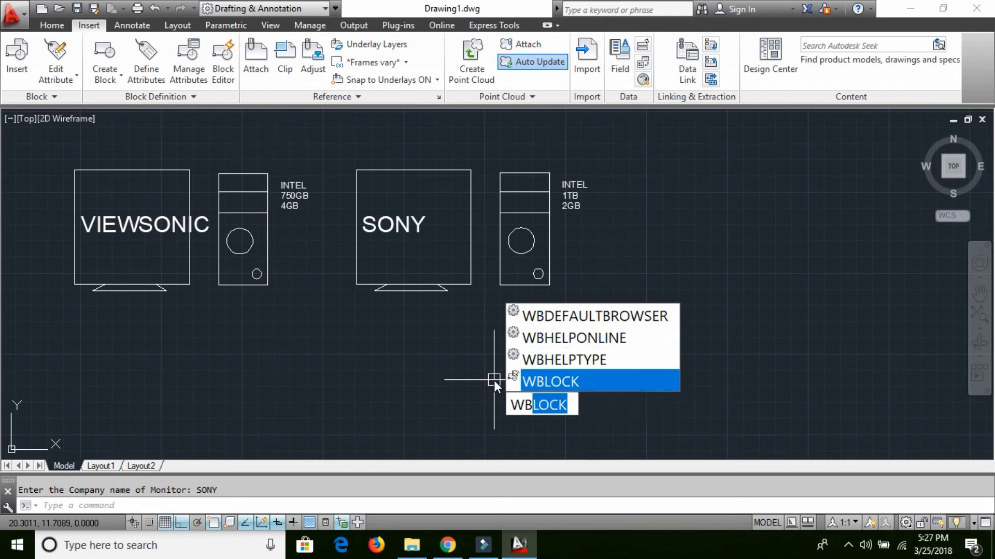
{"action": "key", "text": "Return"}
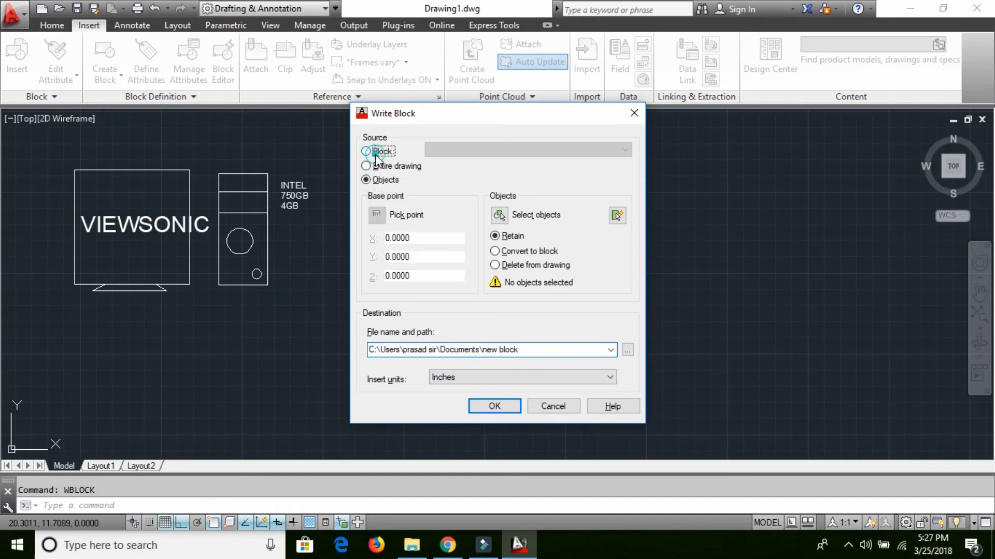
{"action": "left_click", "coordinate": [375, 154]}
{"action": "left_click", "coordinate": [508, 155]}
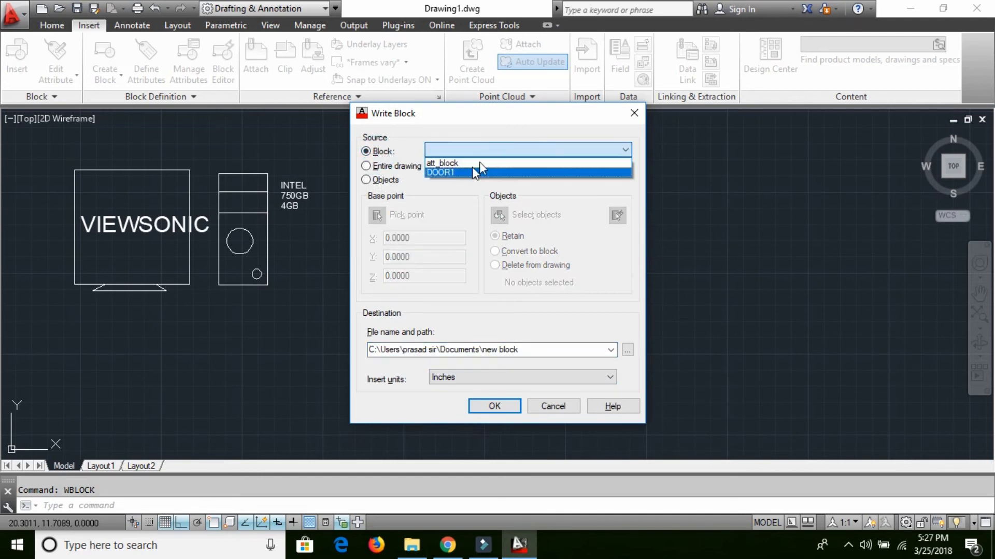
{"action": "left_click", "coordinate": [444, 165]}
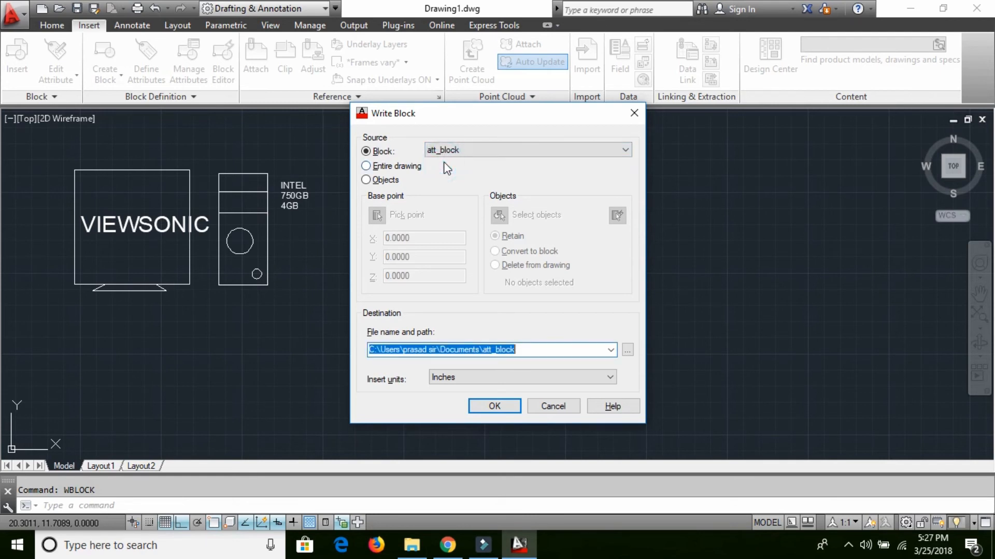
{"action": "left_click", "coordinate": [523, 350]}
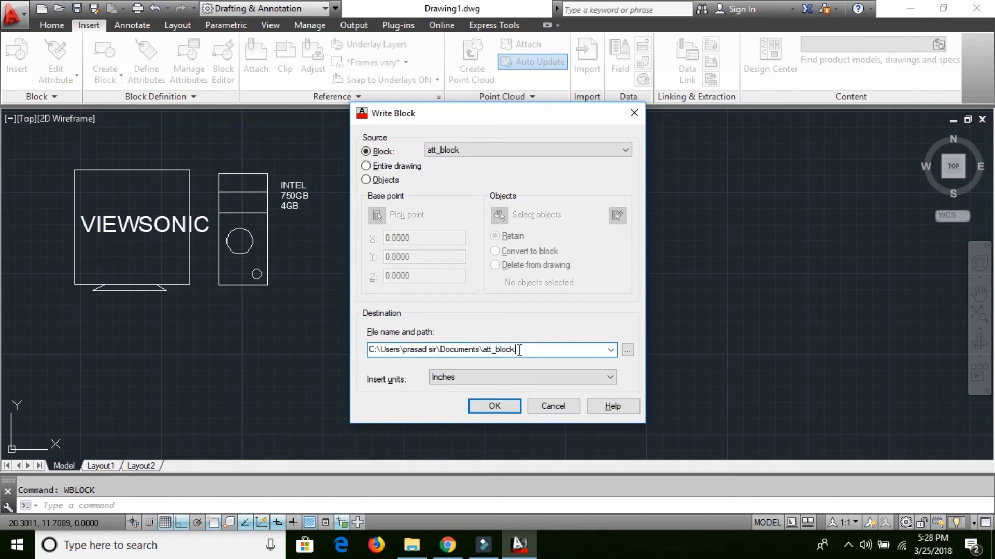
{"action": "left_click", "coordinate": [502, 407]}
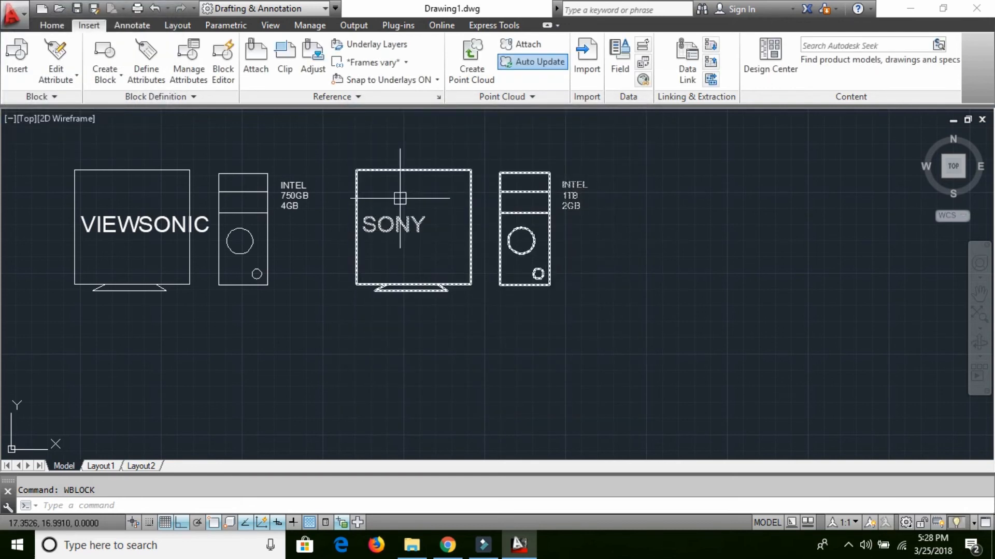
Step: Create a new drawing from the acad.dwt template
{"action": "left_click", "coordinate": [17, 10]}
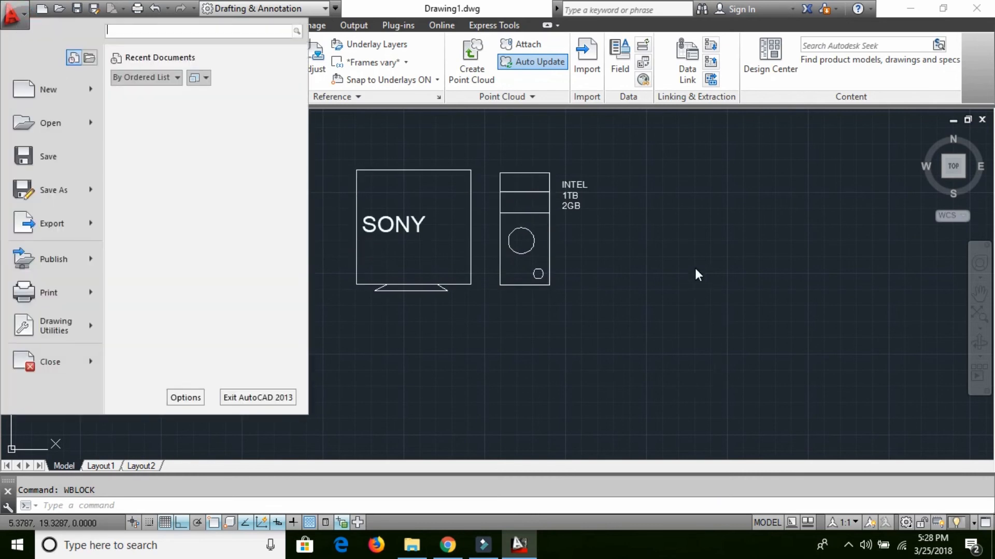
{"action": "left_click", "coordinate": [49, 89]}
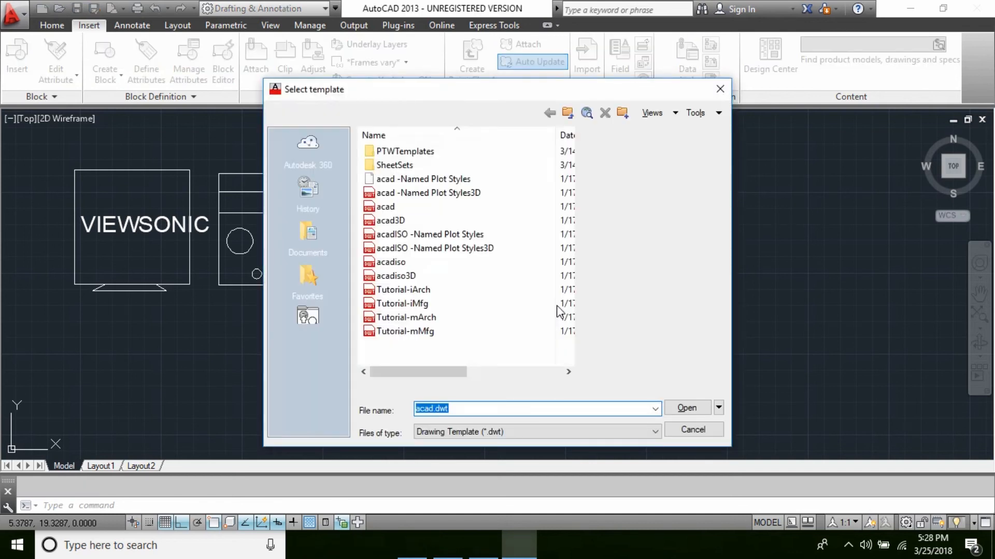
{"action": "left_click", "coordinate": [692, 409]}
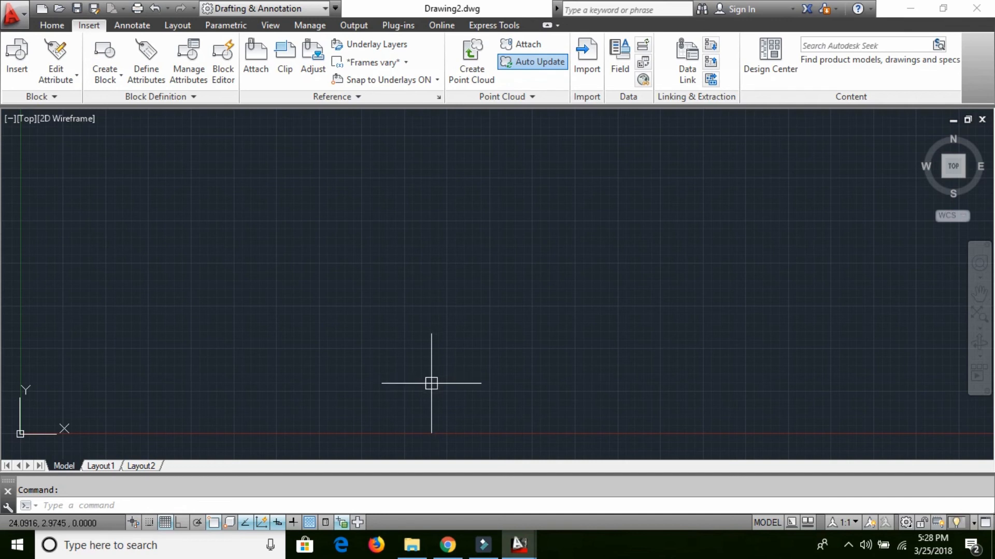
Step: Check the Insert command's block name list for blocks available in the new drawing, and leave without inserting anything
{"action": "type", "text": "I"}
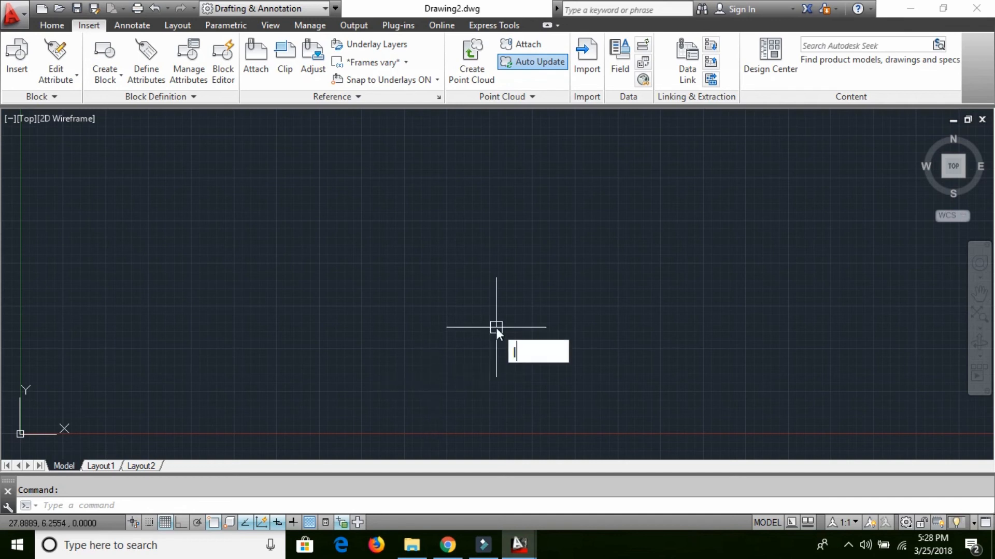
{"action": "key", "text": "Return"}
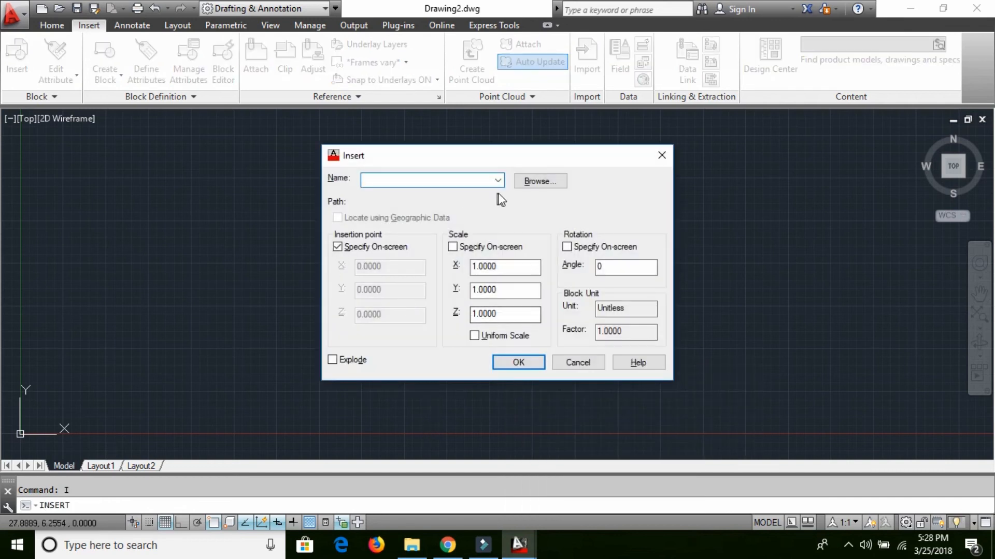
{"action": "left_click", "coordinate": [498, 181]}
{"action": "left_click", "coordinate": [498, 181]}
{"action": "left_click", "coordinate": [498, 181]}
{"action": "left_click", "coordinate": [497, 181]}
{"action": "left_click", "coordinate": [582, 363]}
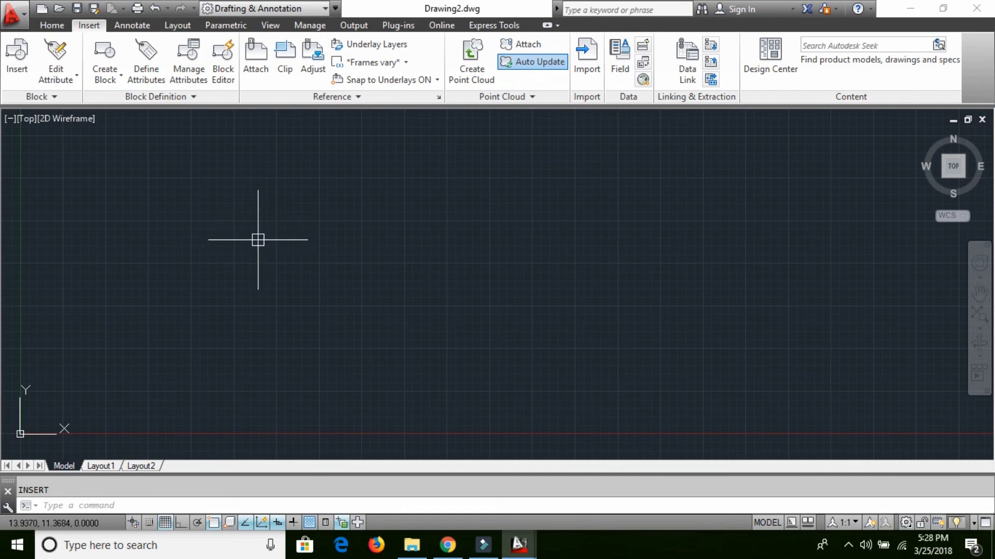
Step: Insert the att_block drawing file from the Documents folder at scale 1 and rotation 0 in the upper-left area of the drawing
{"action": "type", "text": "I"}
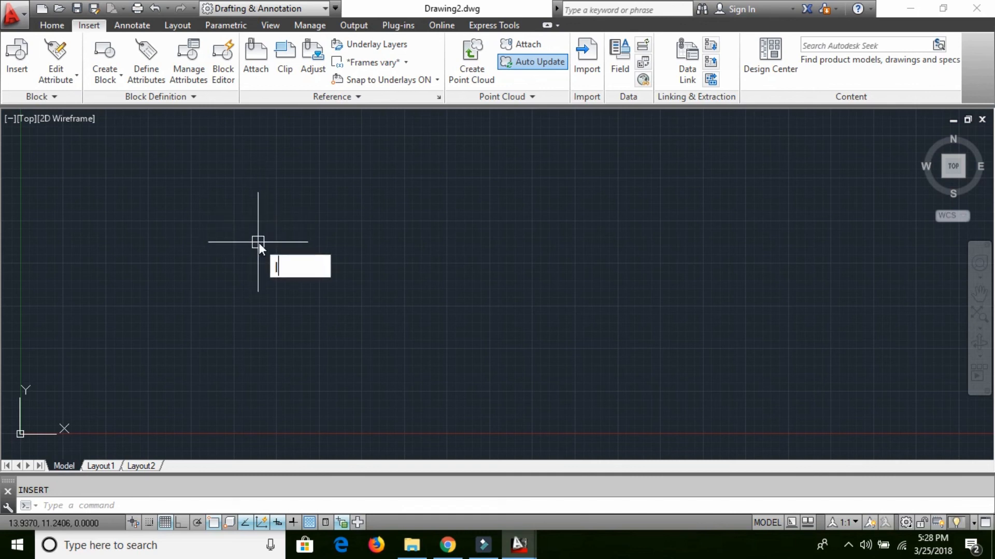
{"action": "key", "text": "Return"}
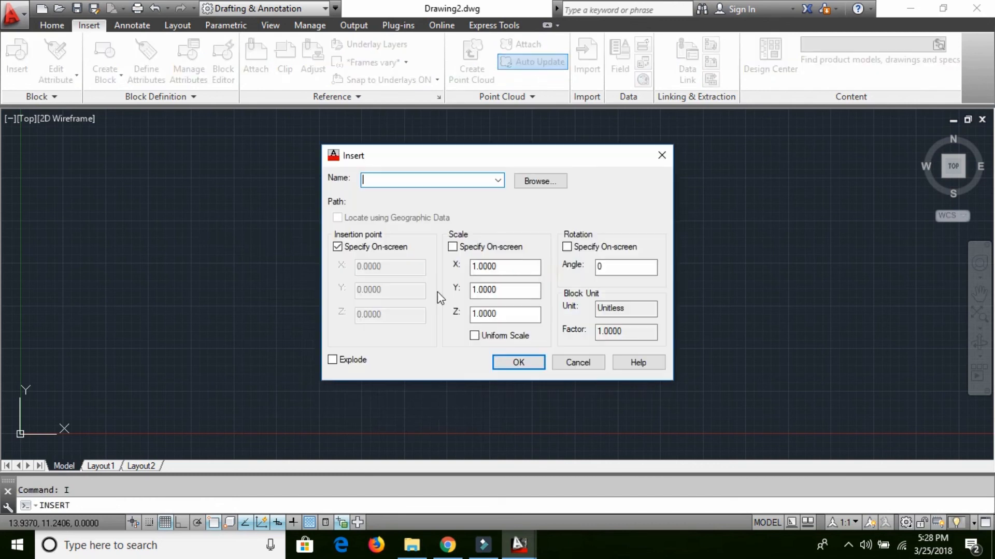
{"action": "left_click", "coordinate": [552, 185]}
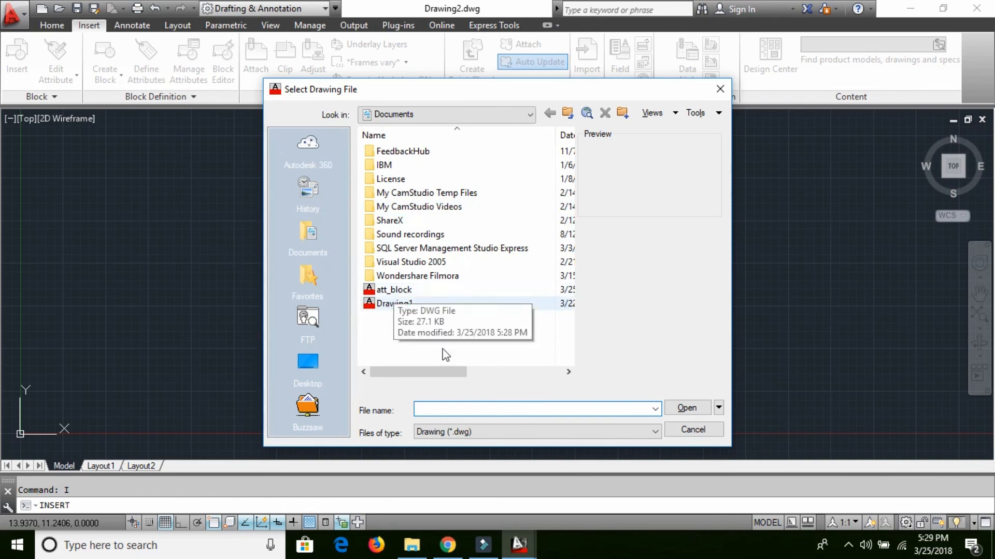
{"action": "left_click", "coordinate": [397, 295]}
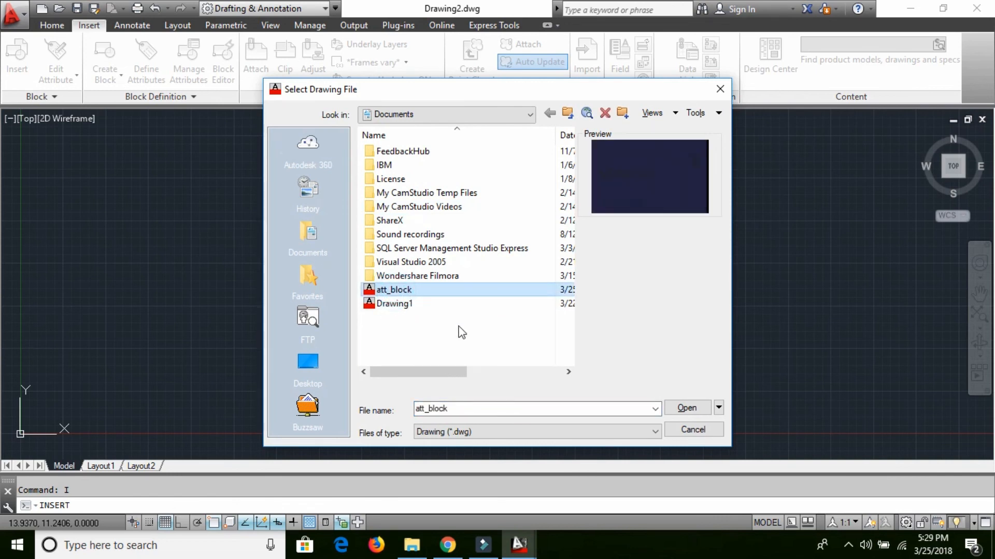
{"action": "left_click", "coordinate": [691, 410]}
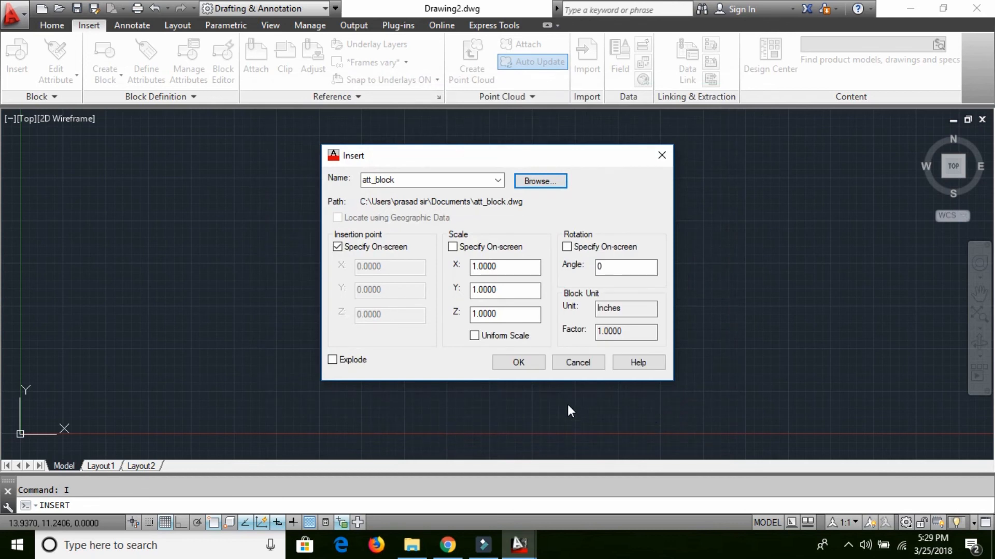
{"action": "left_click", "coordinate": [527, 363]}
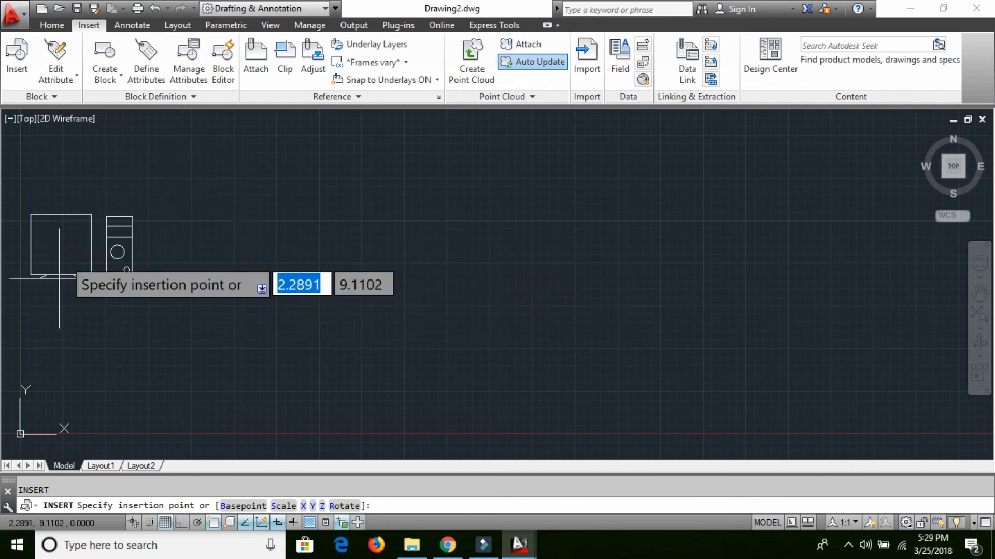
{"action": "left_click", "coordinate": [163, 238]}
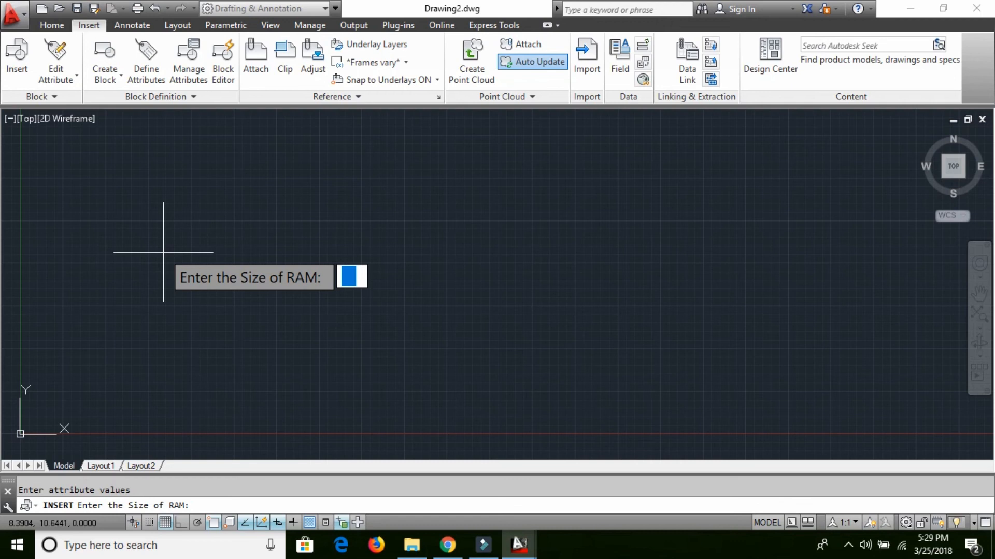
Step: Give the inserted computer the attribute values RAM 8GB, HDD 750GB, CPU INTEL and monitor company SONY
{"action": "type", "text": "8G"}
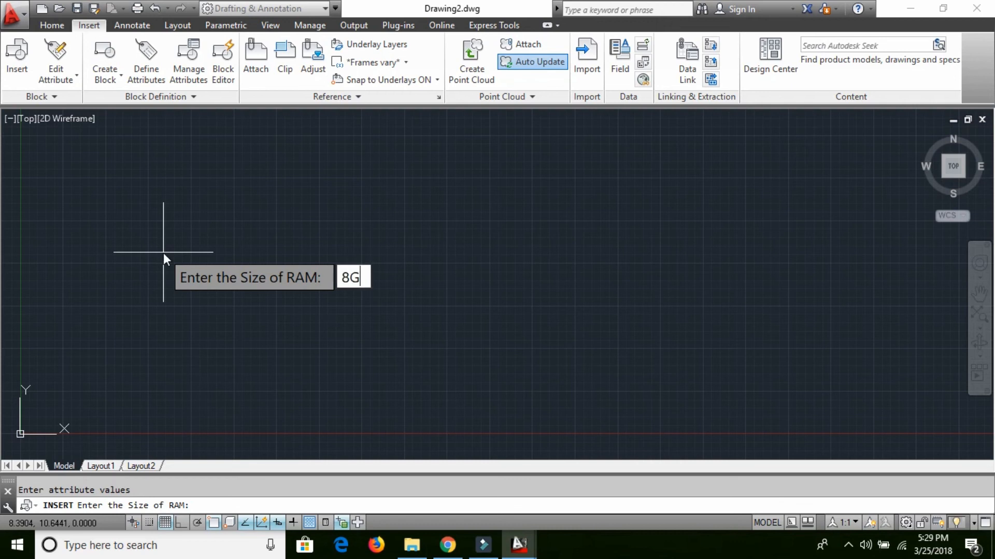
{"action": "type", "text": "B"}
{"action": "key", "text": "Return"}
{"action": "type", "text": "750GB"}
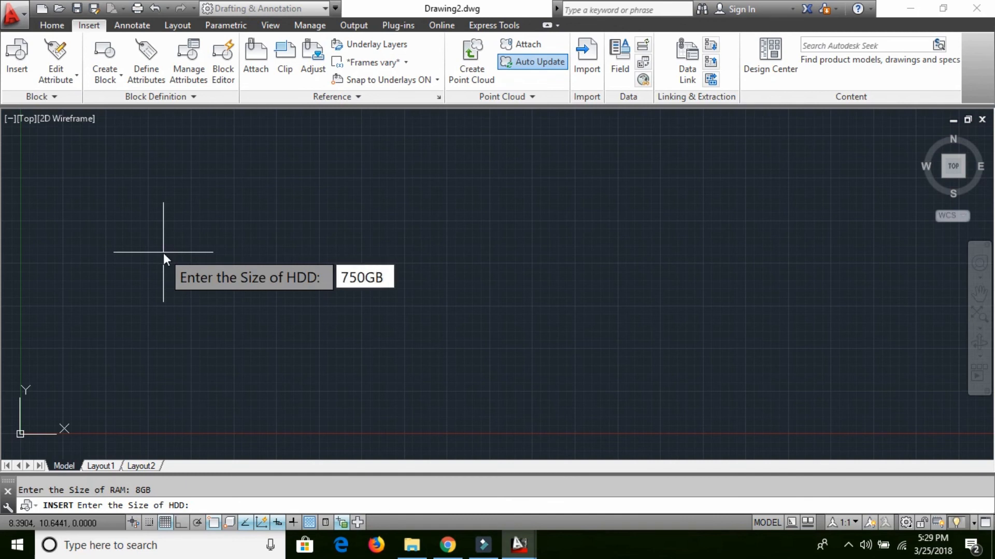
{"action": "key", "text": "Return"}
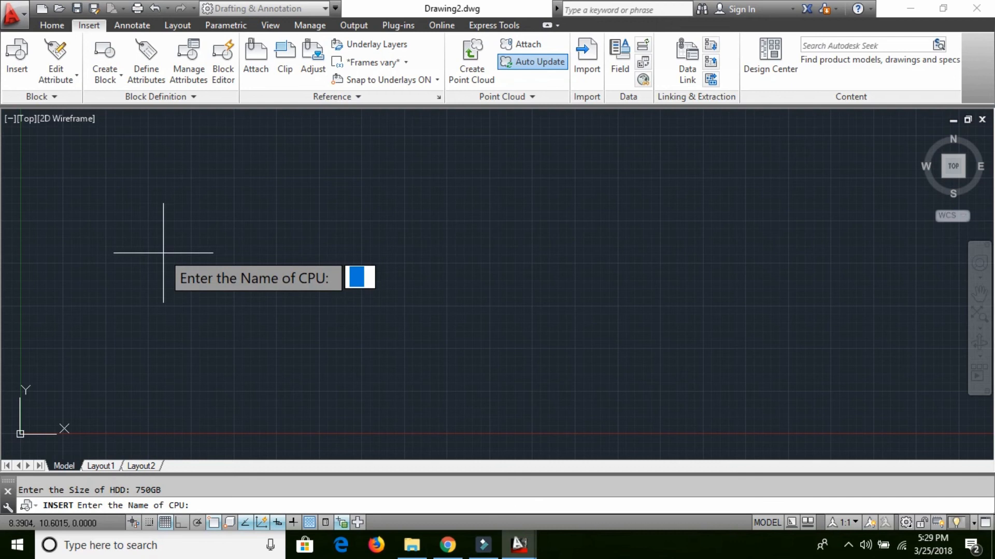
{"action": "type", "text": "INTEL"}
{"action": "key", "text": "Return"}
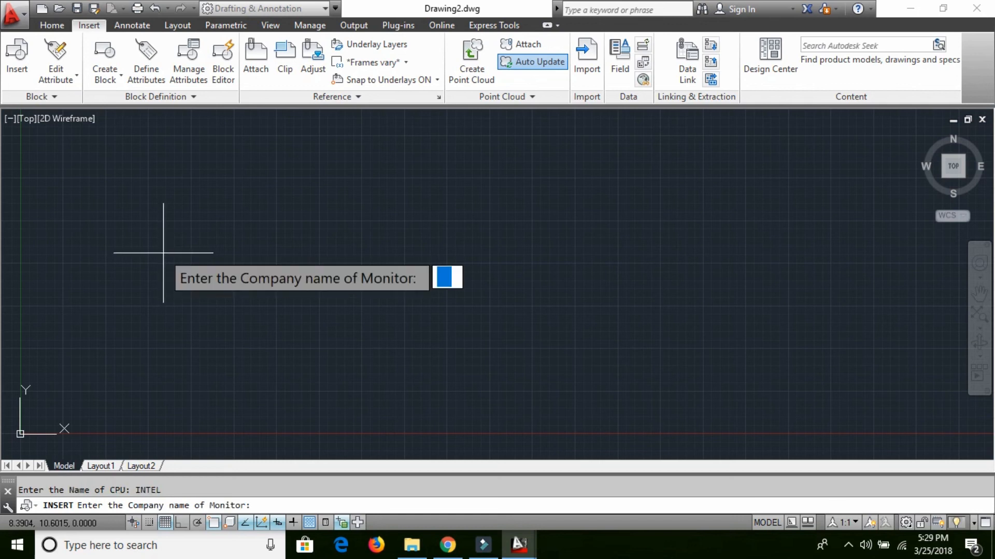
{"action": "type", "text": "SONY"}
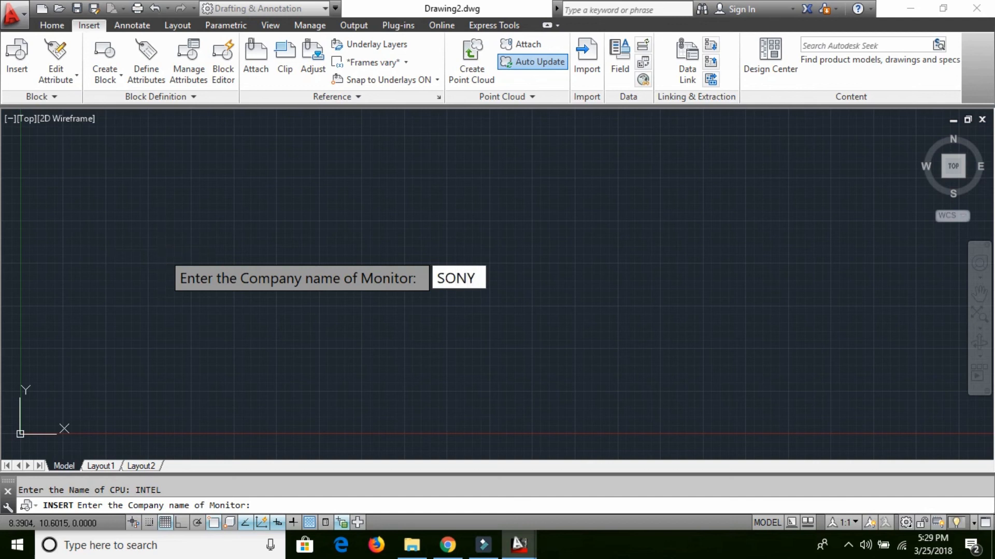
{"action": "key", "text": "Return"}
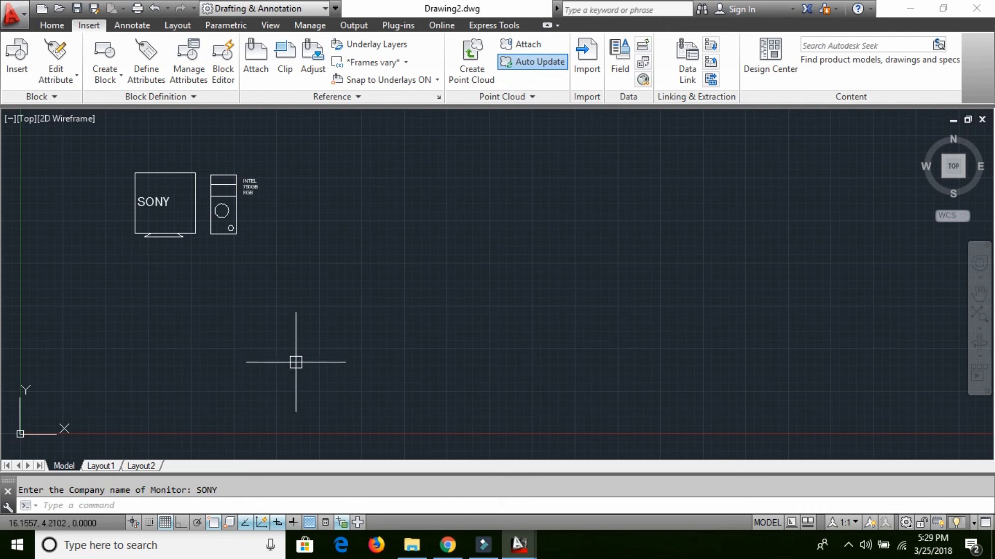
Step: Check whether att_block is now listed among the drawing's insertable blocks, and cancel the insertion
{"action": "type", "text": "I"}
{"action": "key", "text": "Return"}
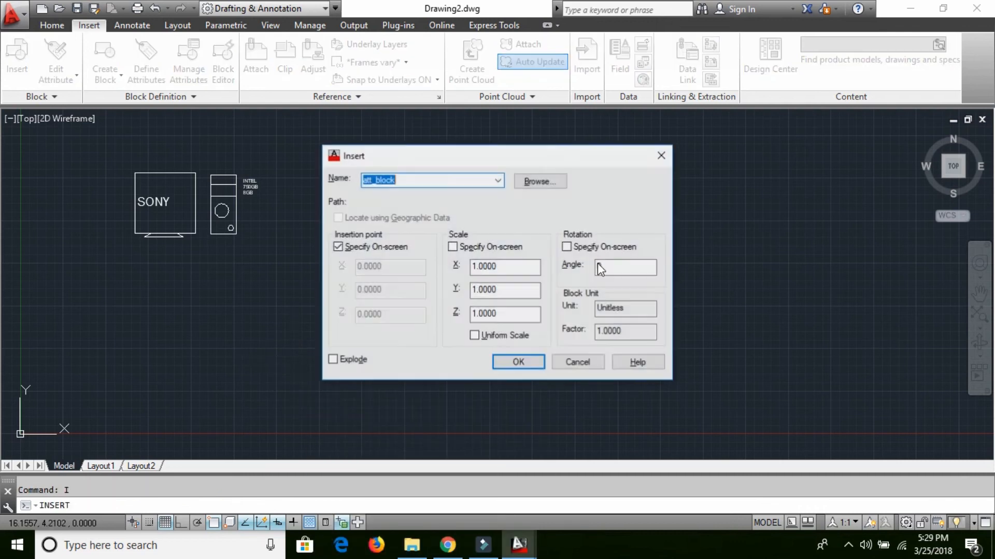
{"action": "left_click", "coordinate": [497, 181]}
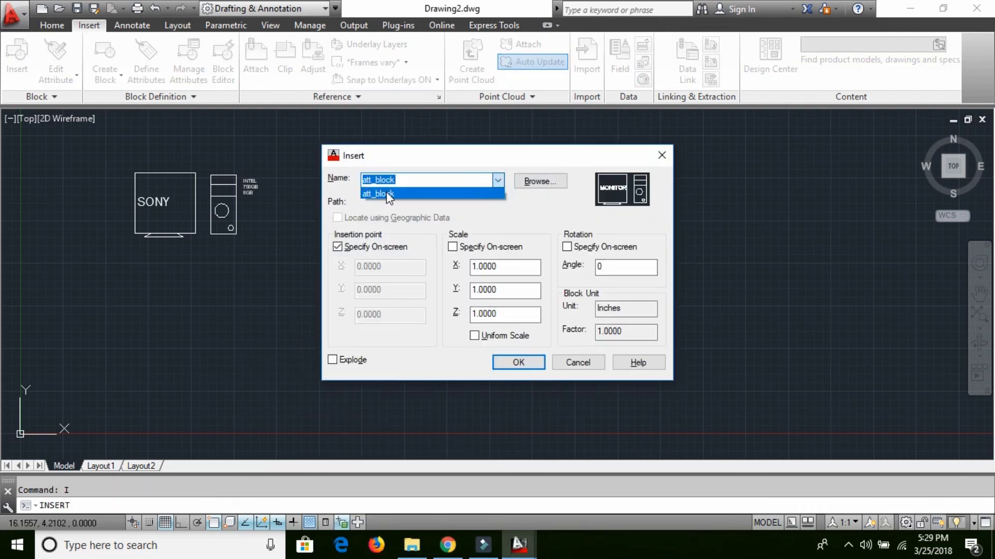
{"action": "left_click", "coordinate": [575, 365]}
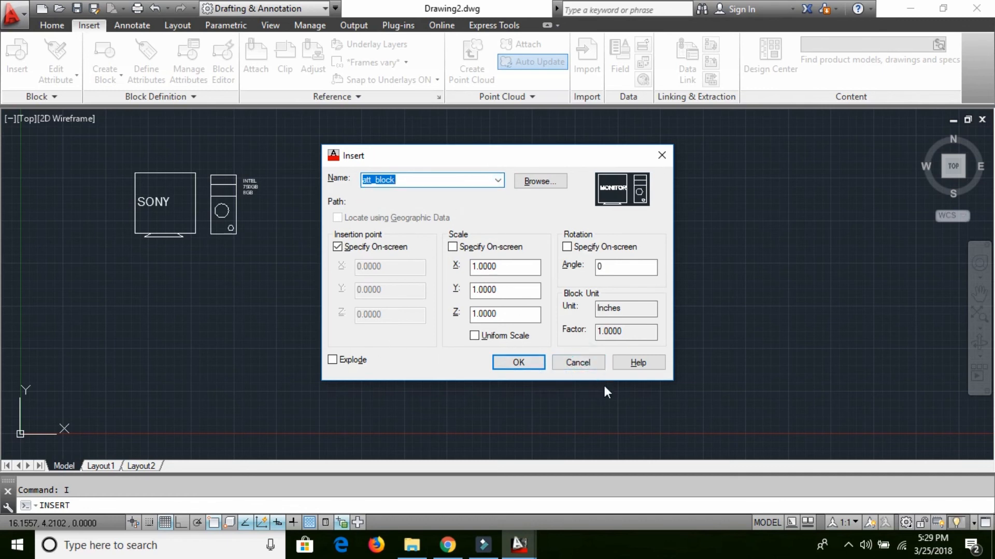
{"action": "left_click", "coordinate": [588, 363]}
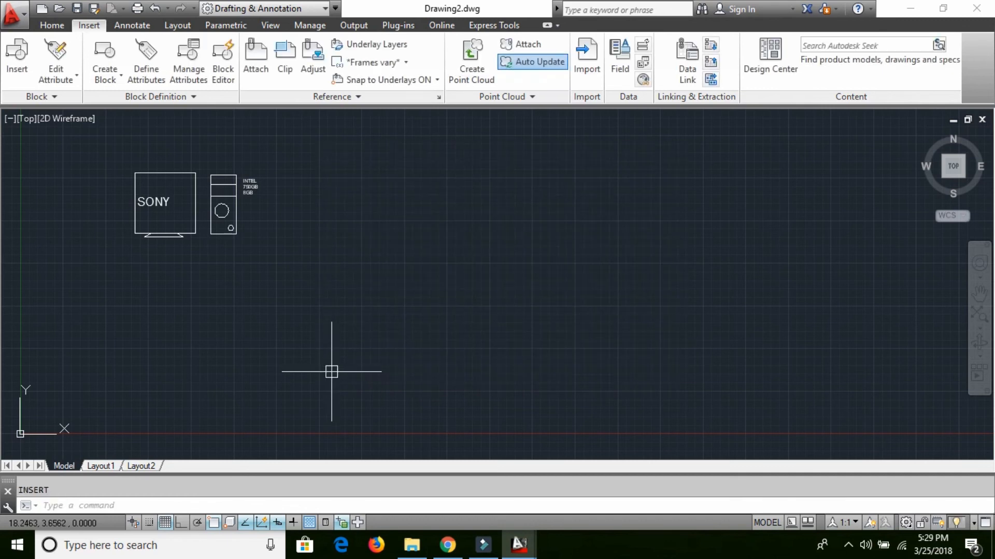